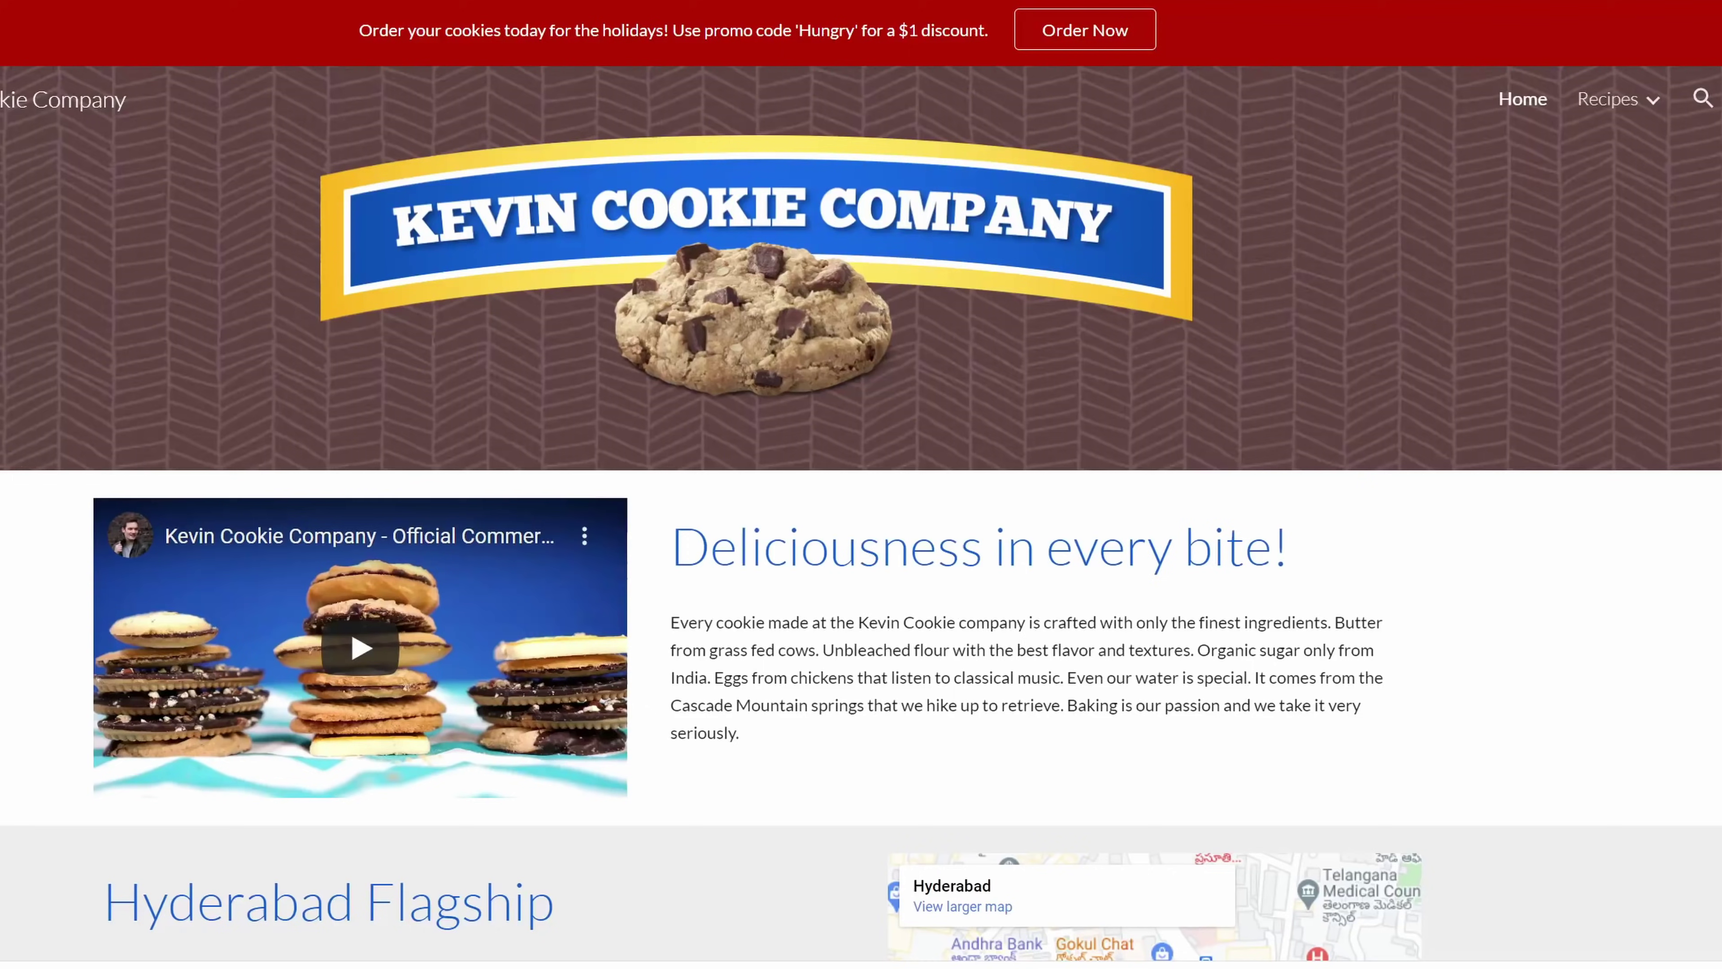
- Visit the cookie website's Recipes page, then open the recipe-website task's details in To Do
left_click(1606, 100)
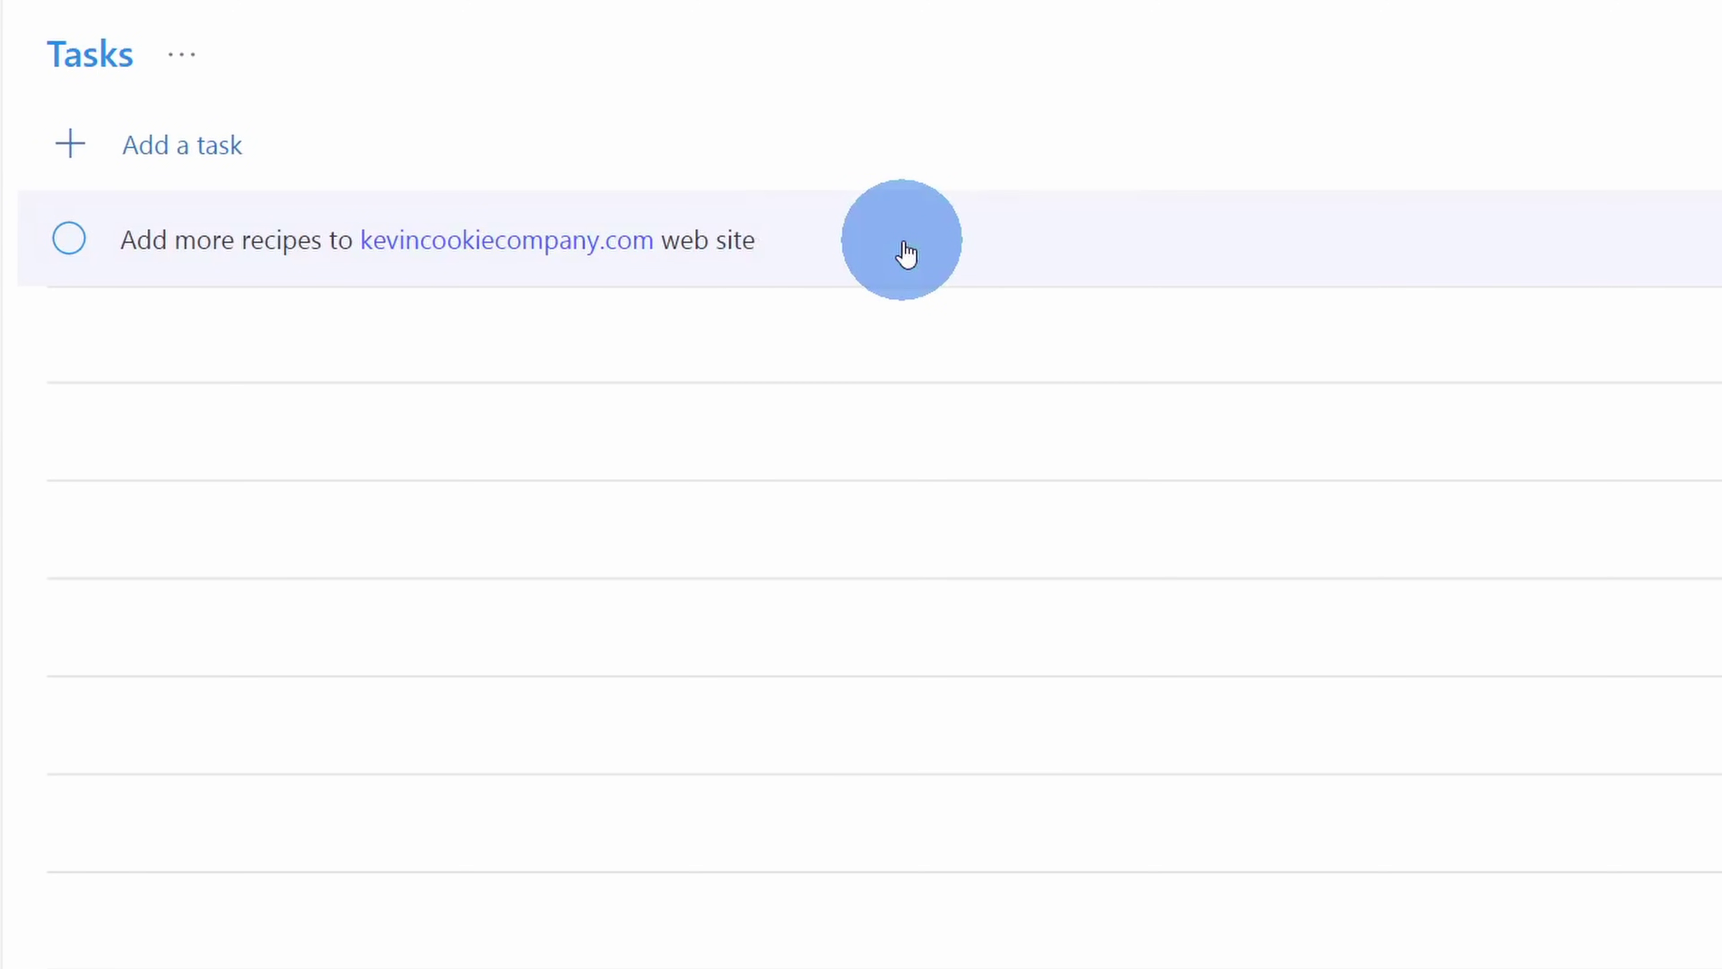
left_click(1682, 265)
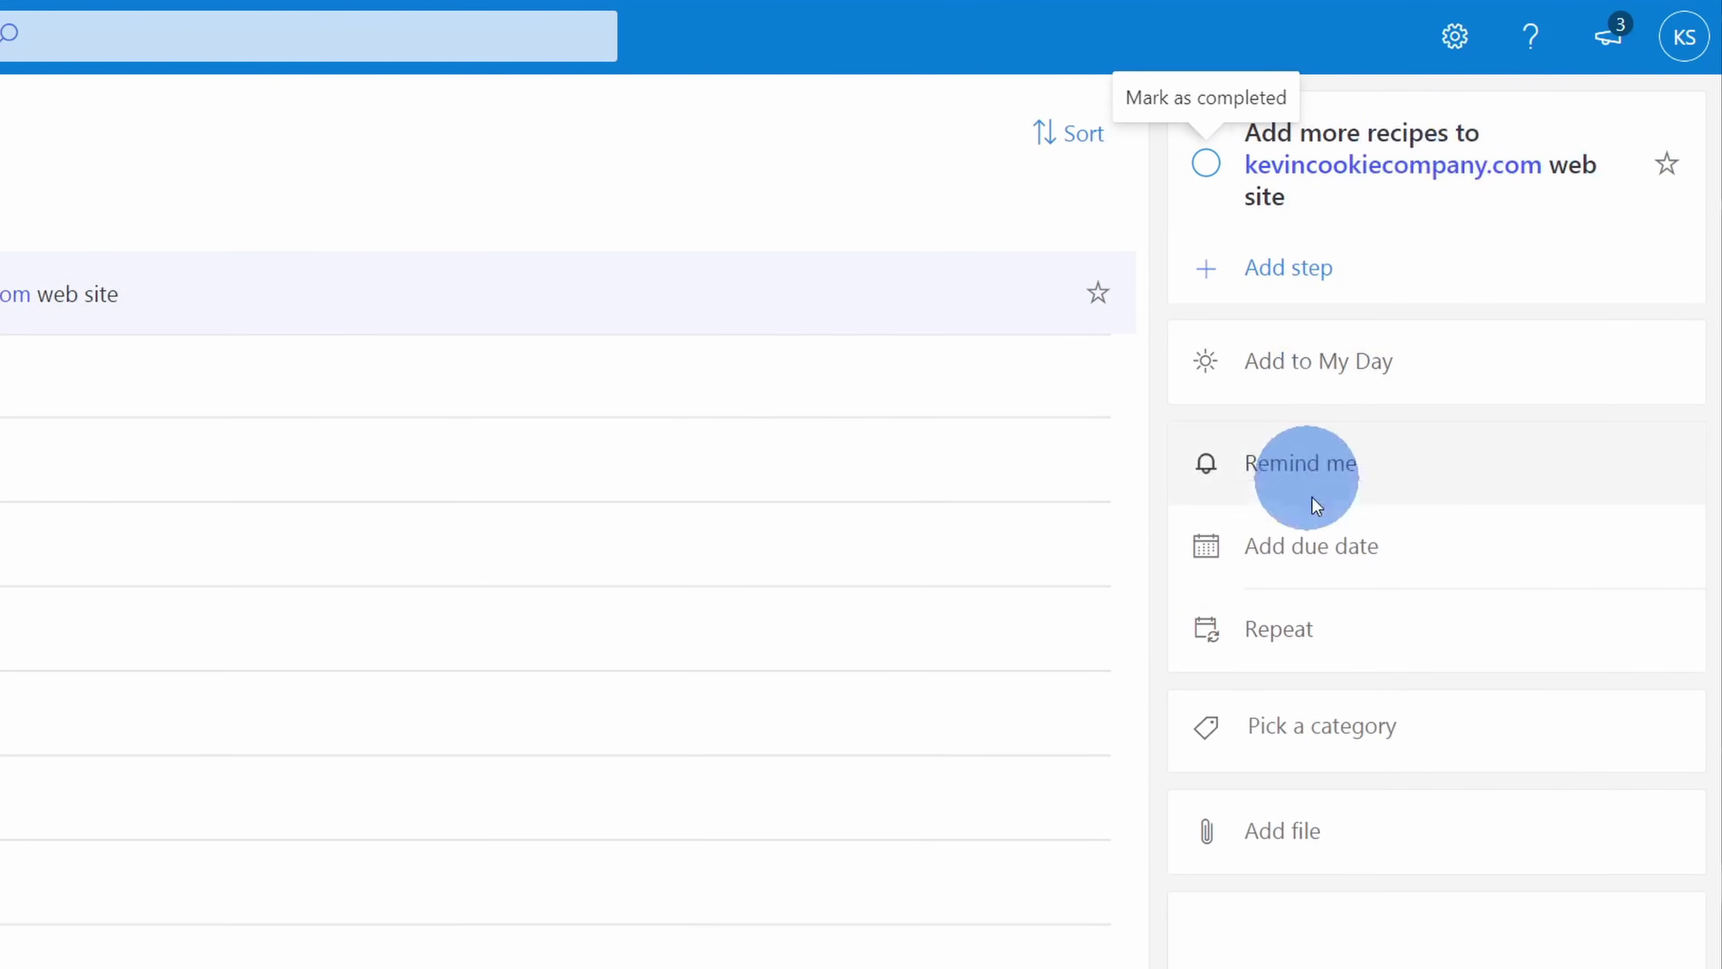
- Make the recipes task repeat weekly and set its due date to tomorrow
left_click(1388, 644)
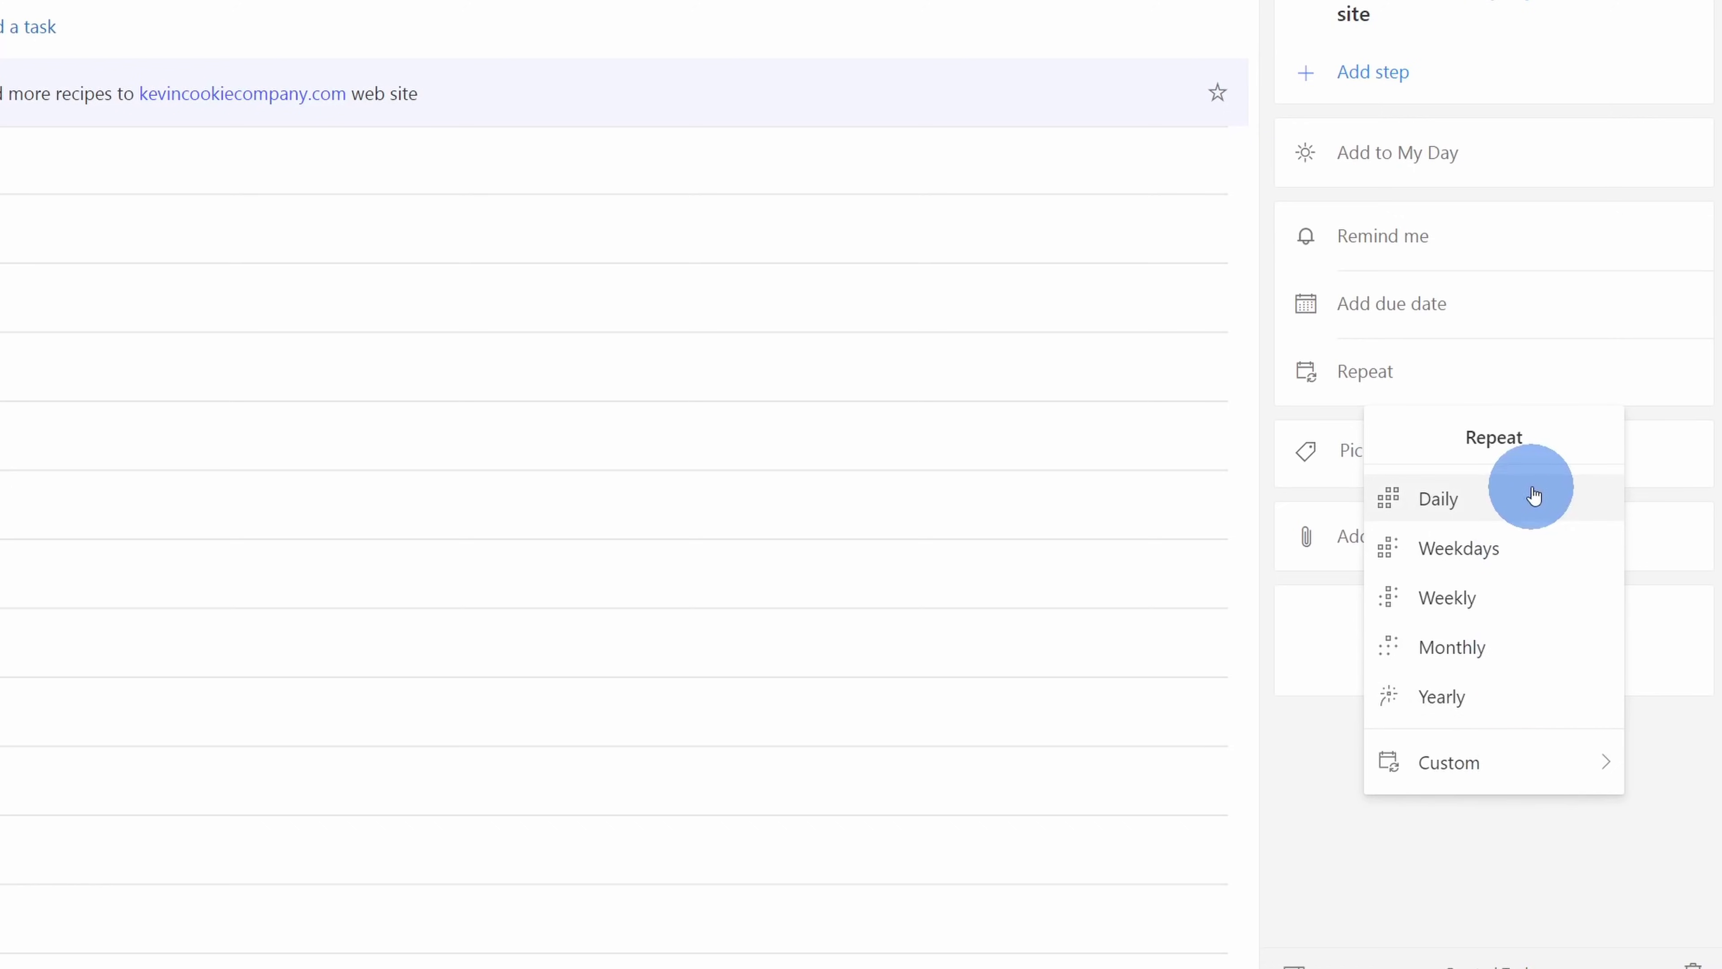
mouse_move(1534, 765)
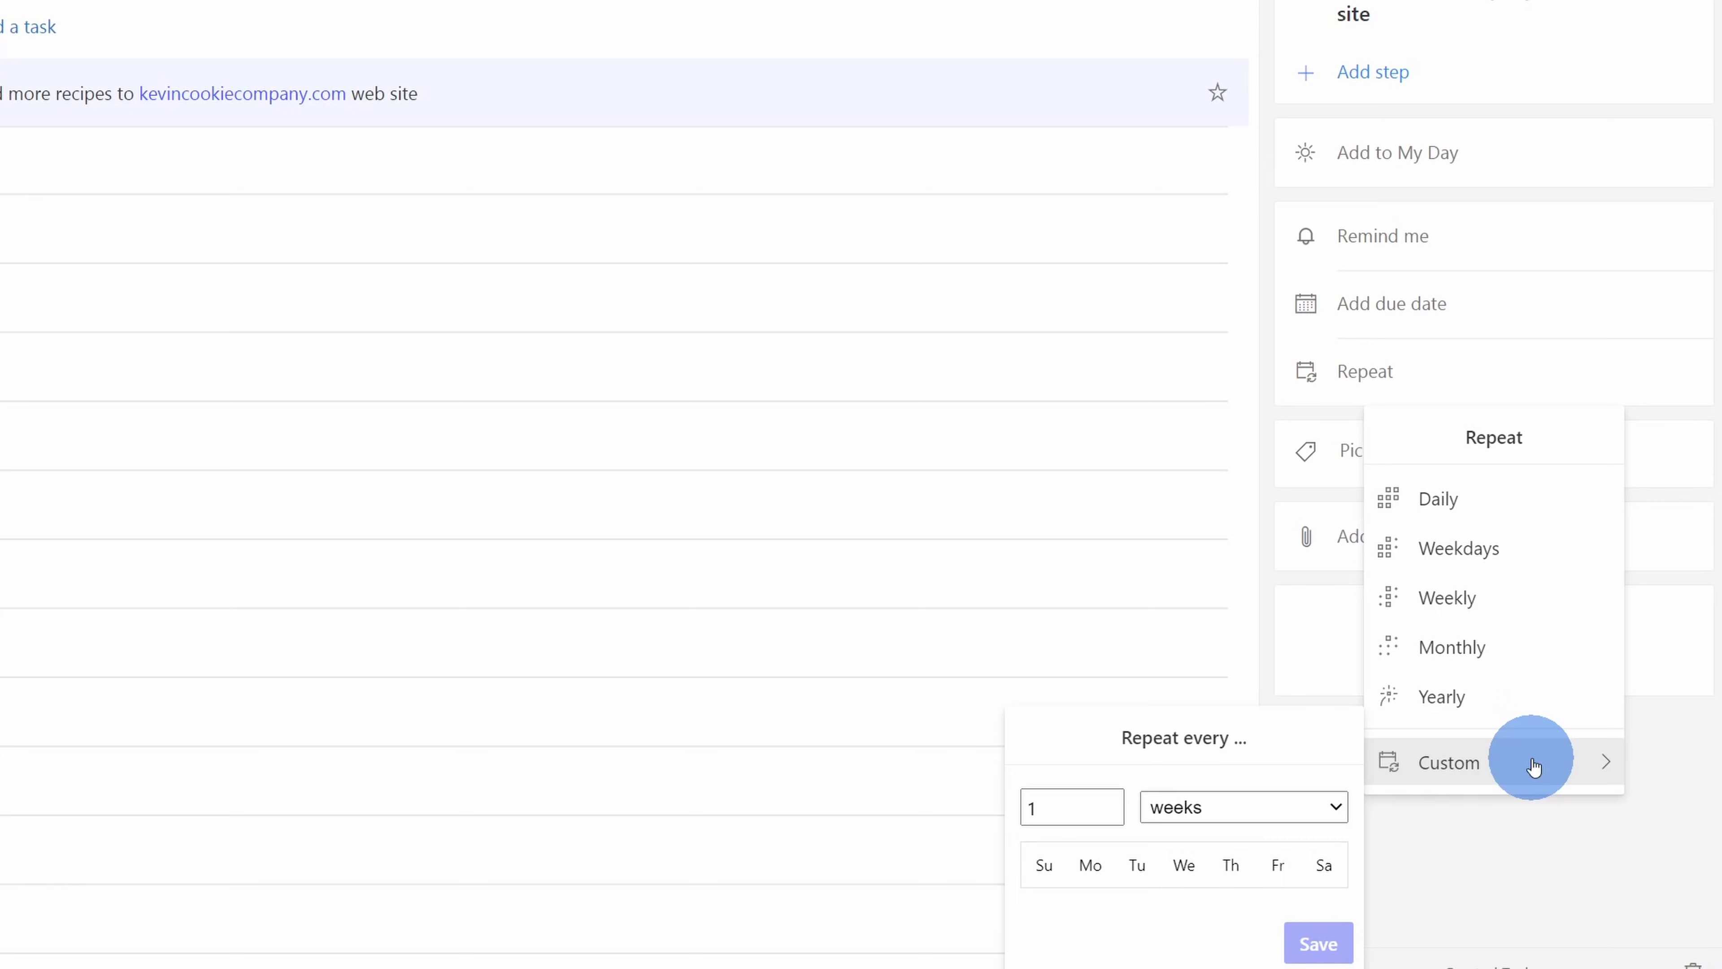
left_click(1538, 606)
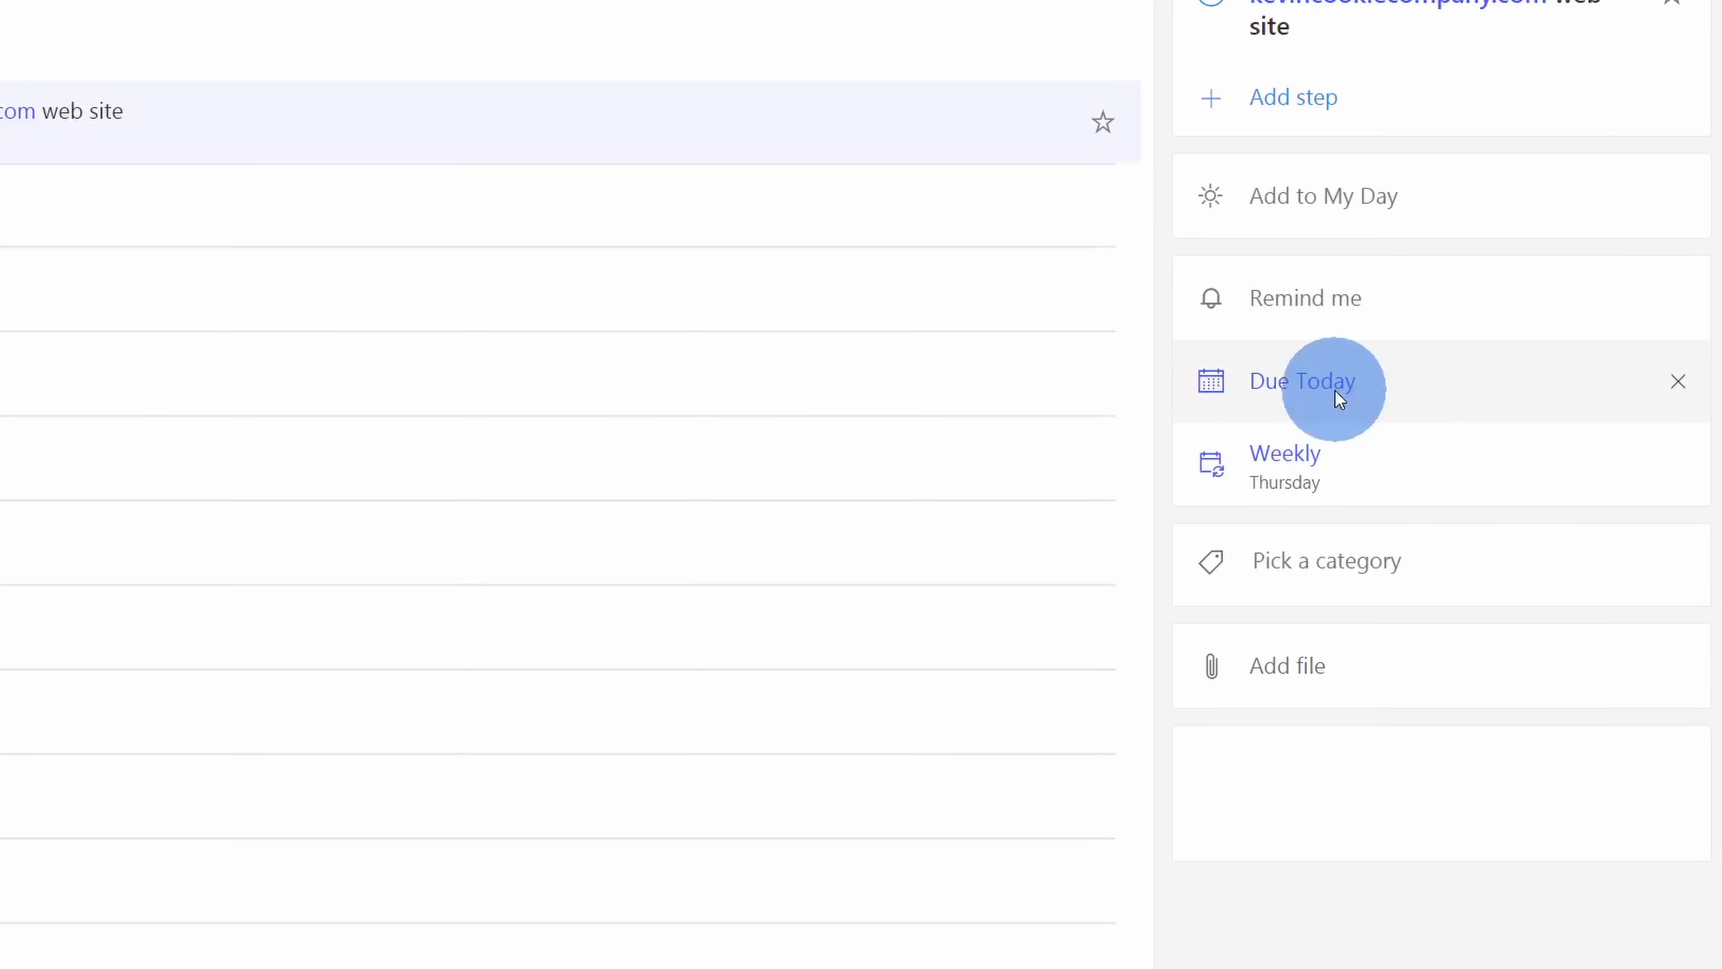
left_click(1488, 399)
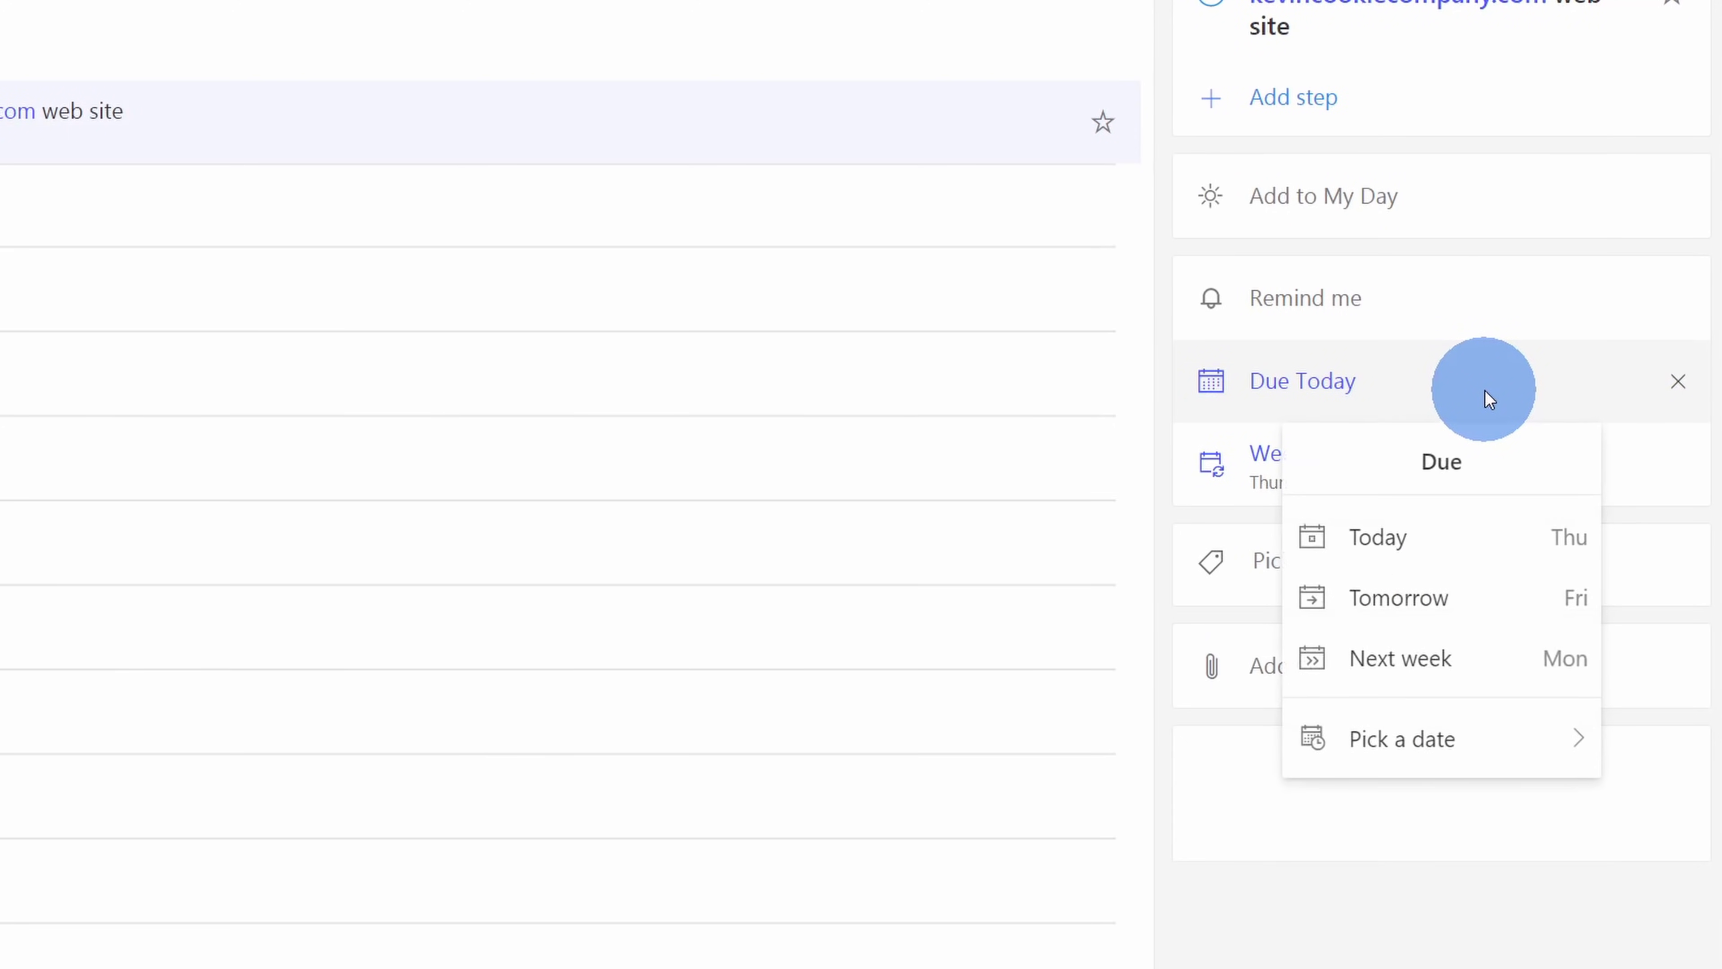
left_click(1470, 601)
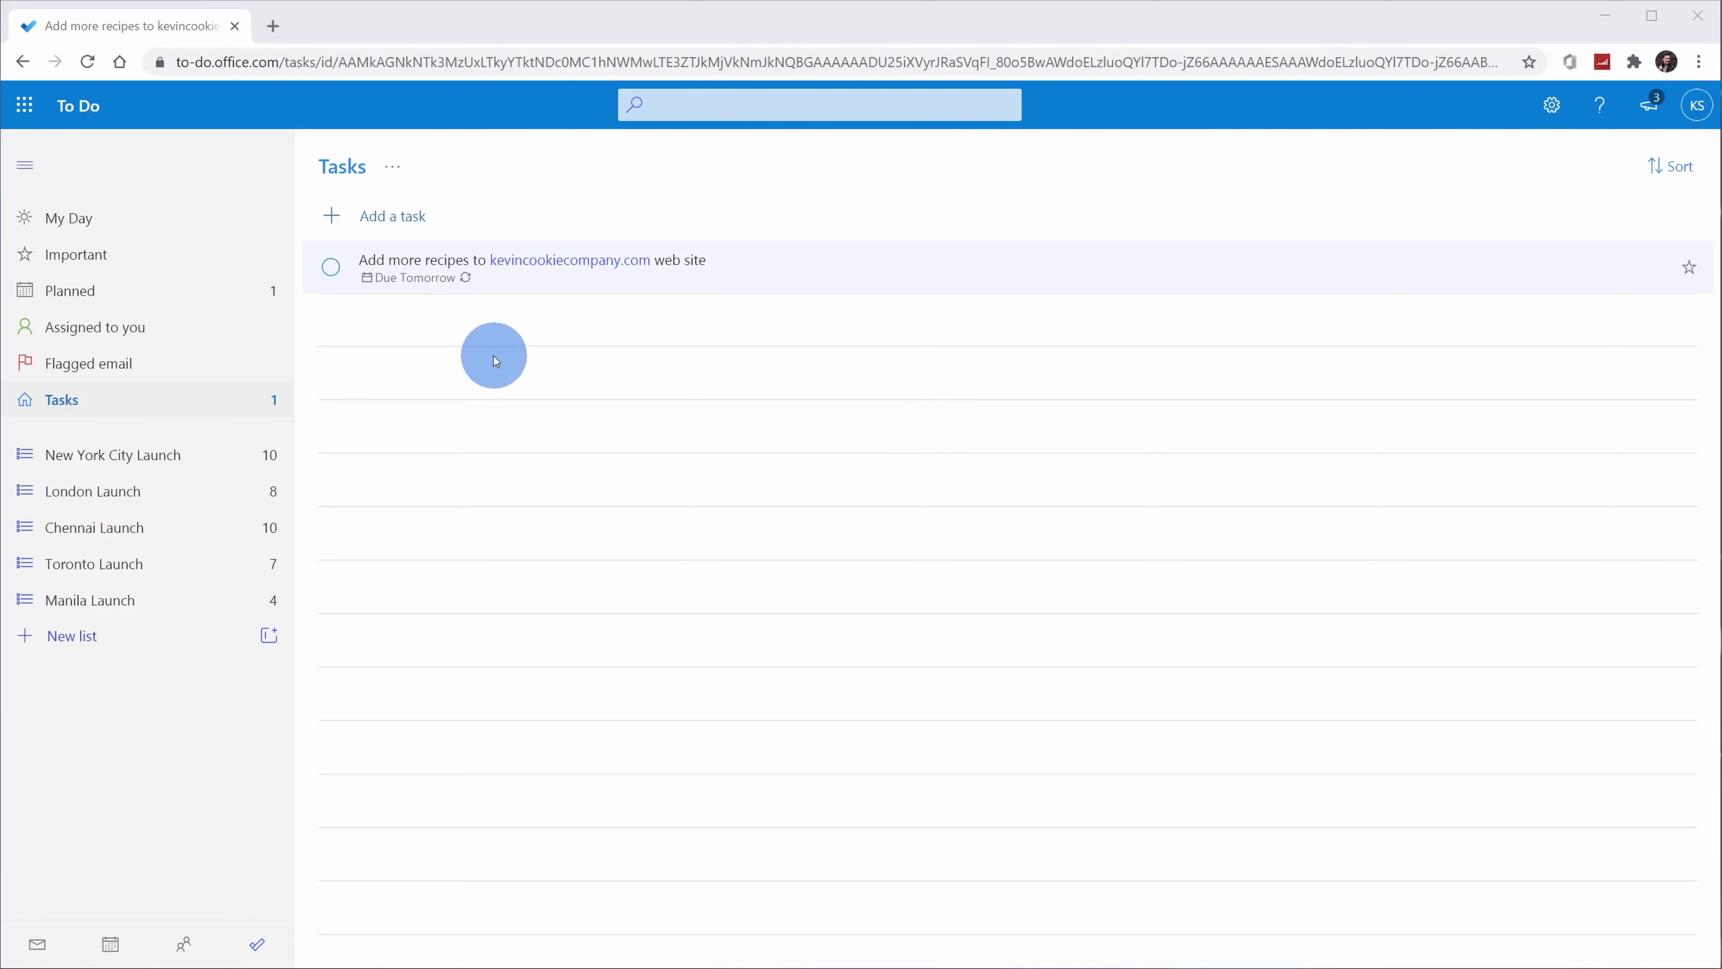
- Add the task 'Superbowl commercial for the Kevin Cookie Company' and mark its Sign contract step done
left_click(421, 217)
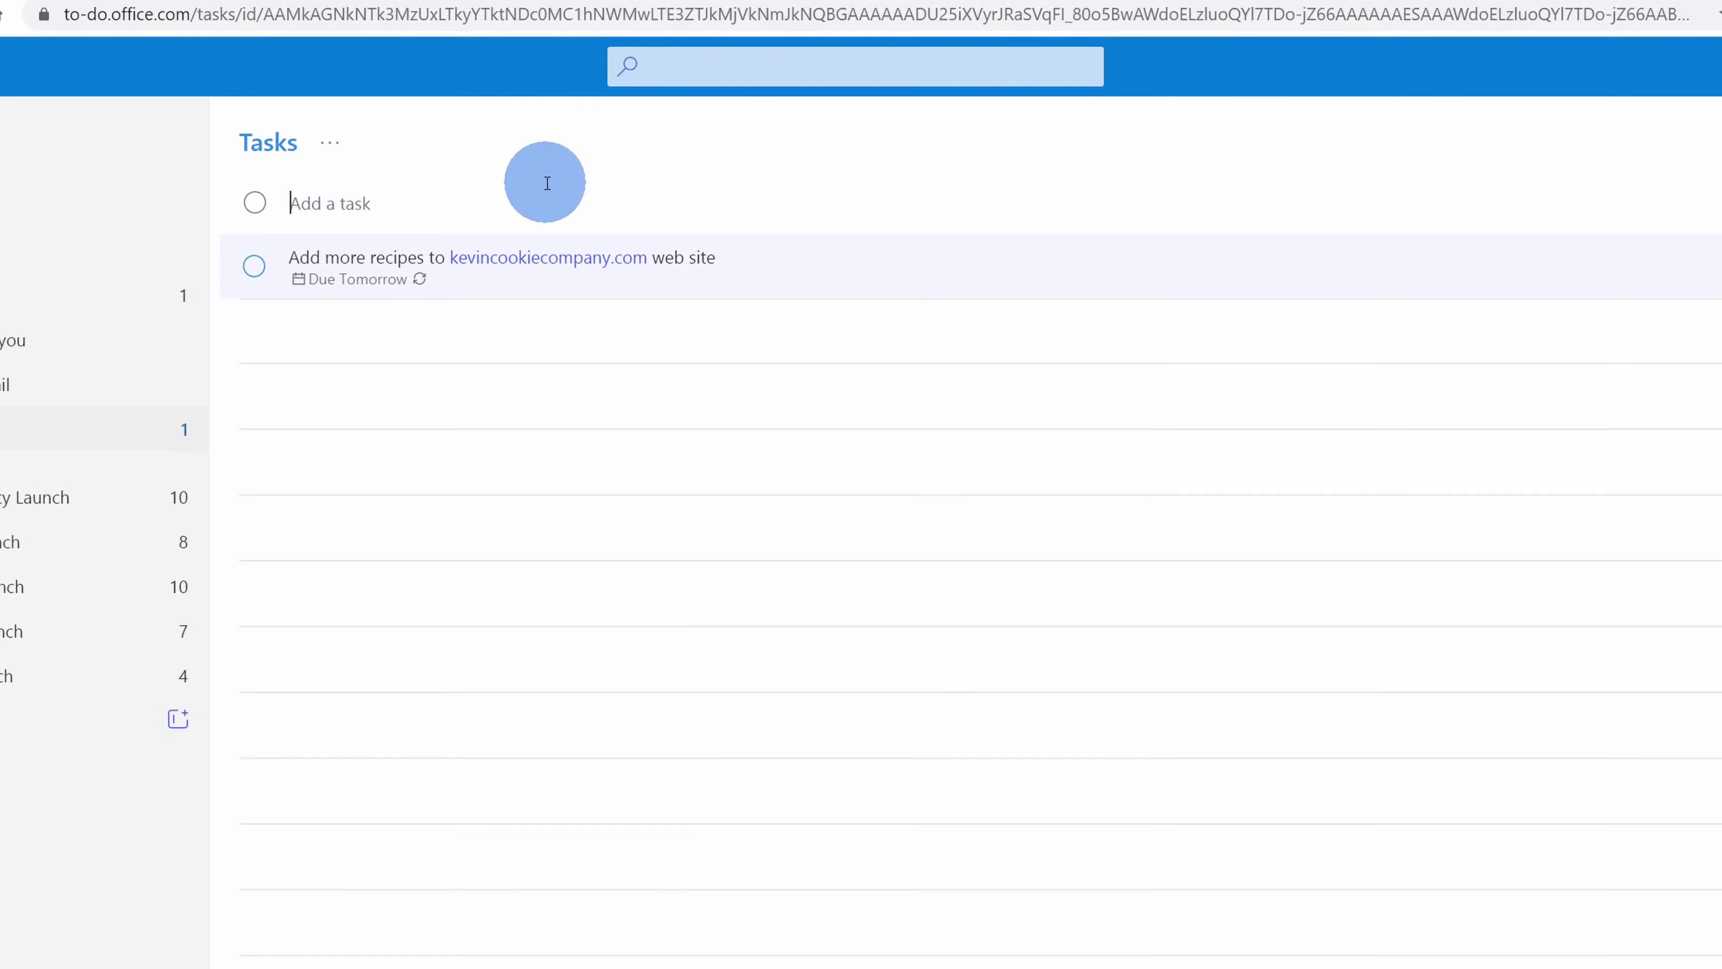
type("Superbowl commercial for the Kevin Cookie Company")
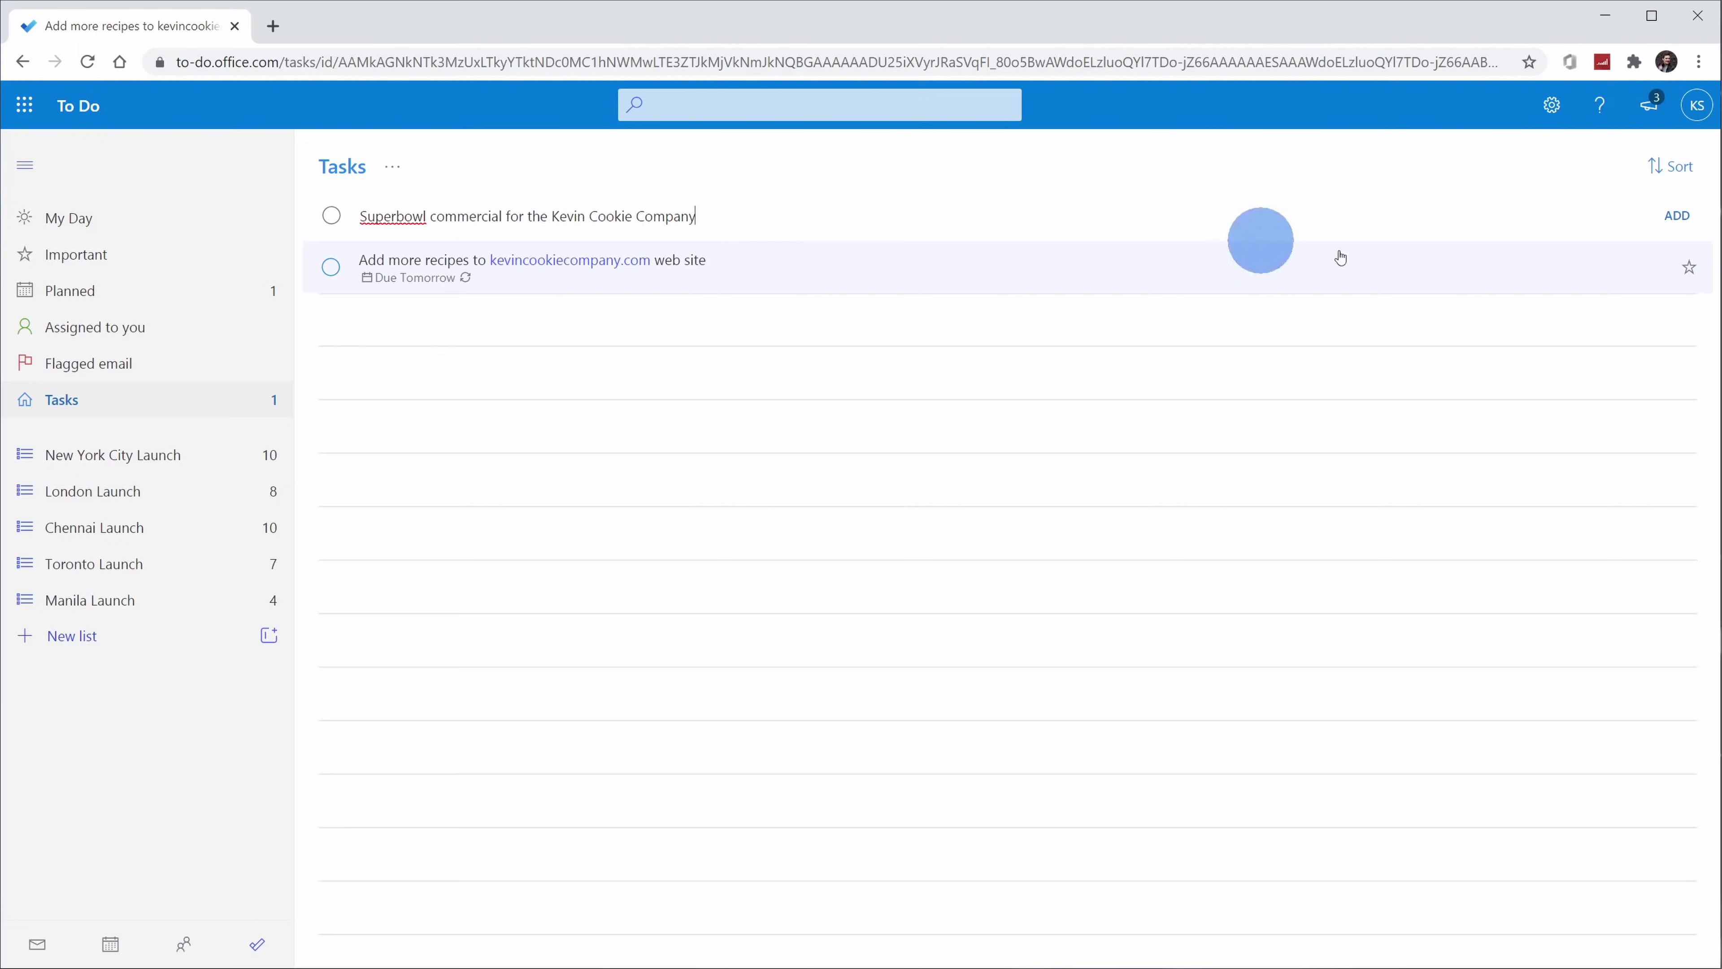
left_click(1675, 214)
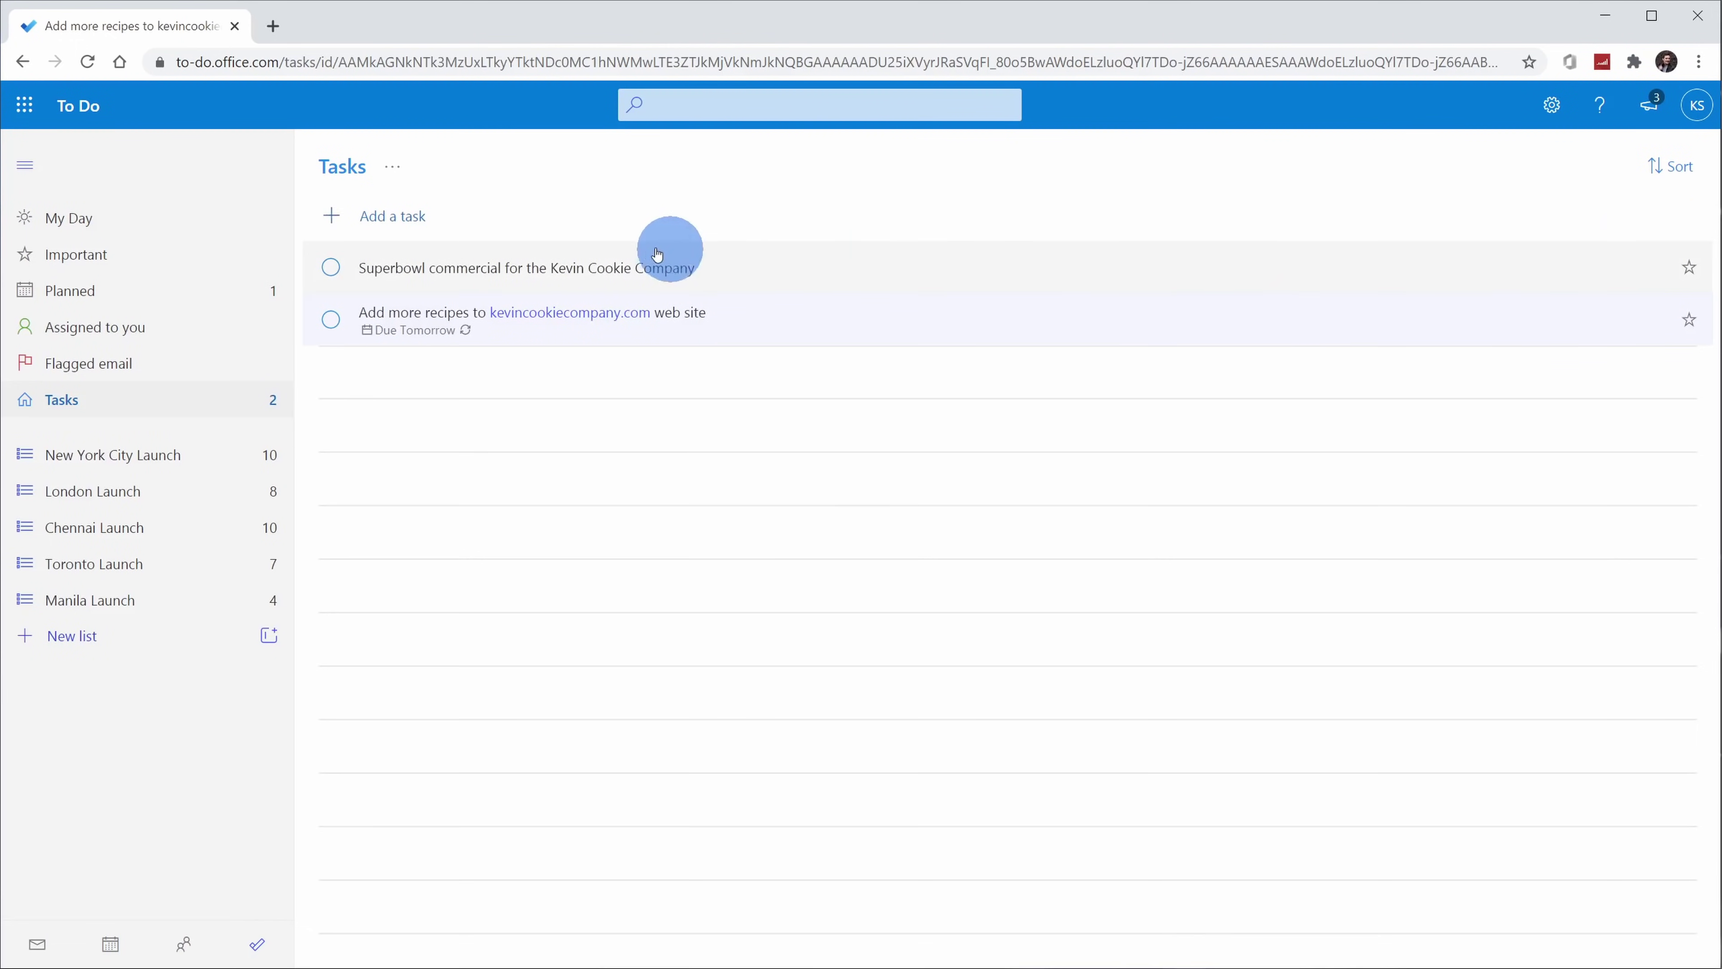
left_click(800, 274)
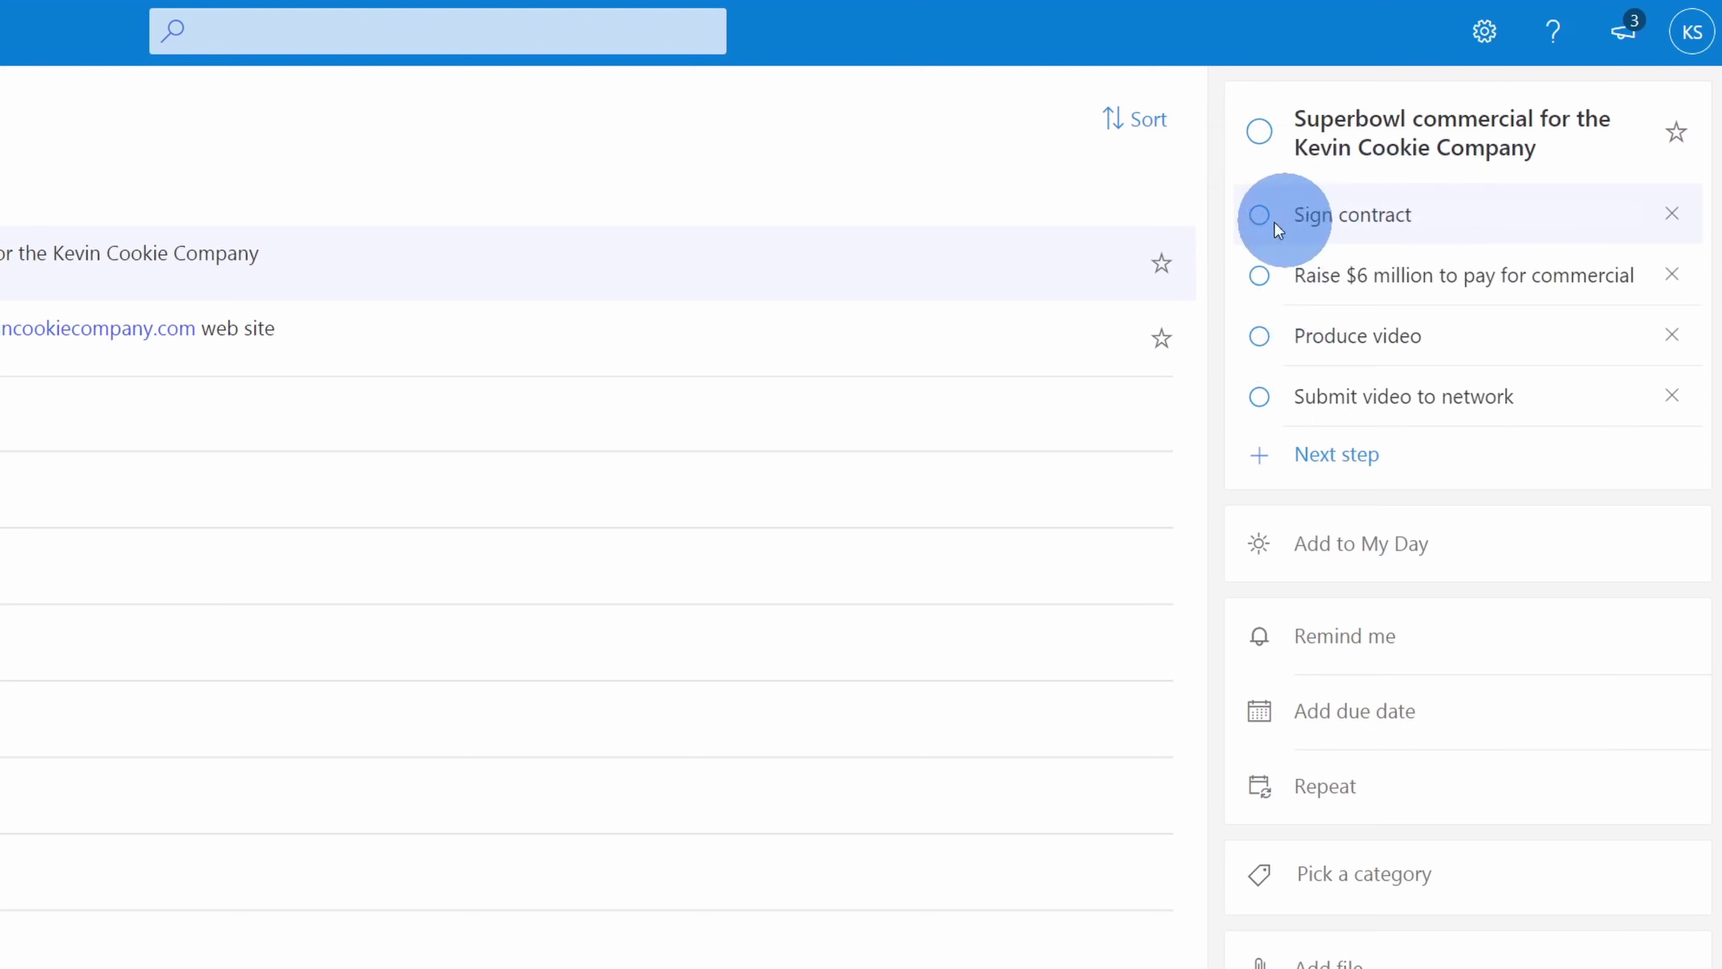
left_click(1260, 218)
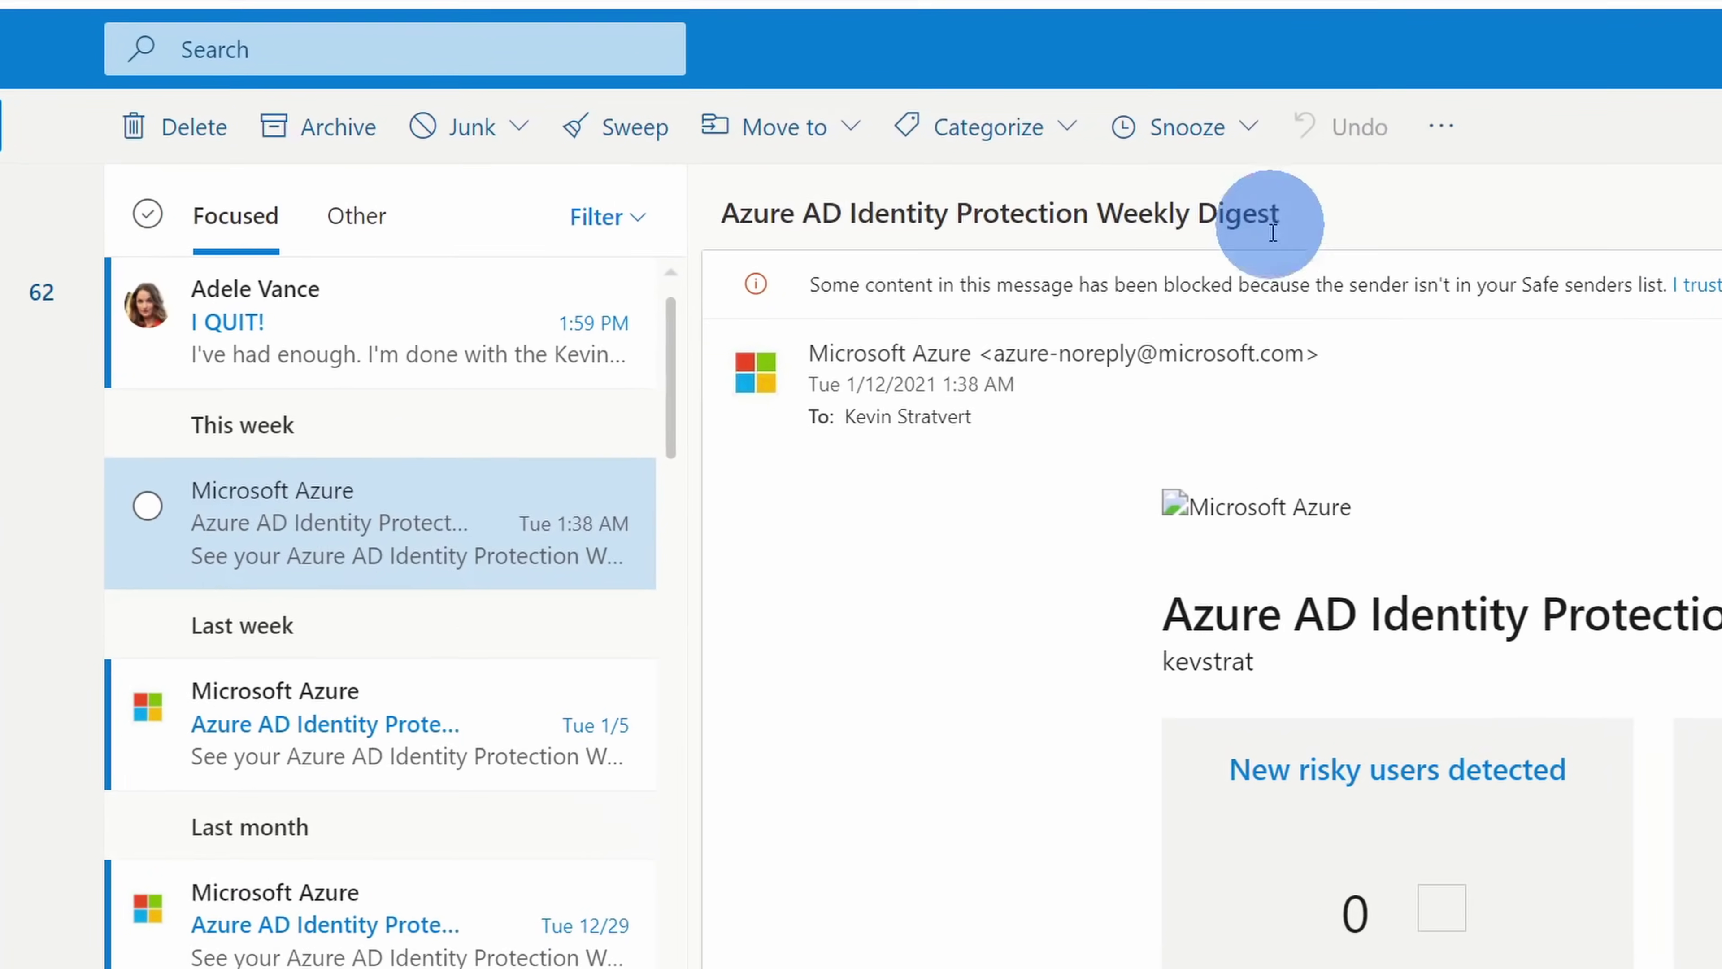
- Open the I QUIT! resignation email and flag it from the More actions menu
left_click(874, 380)
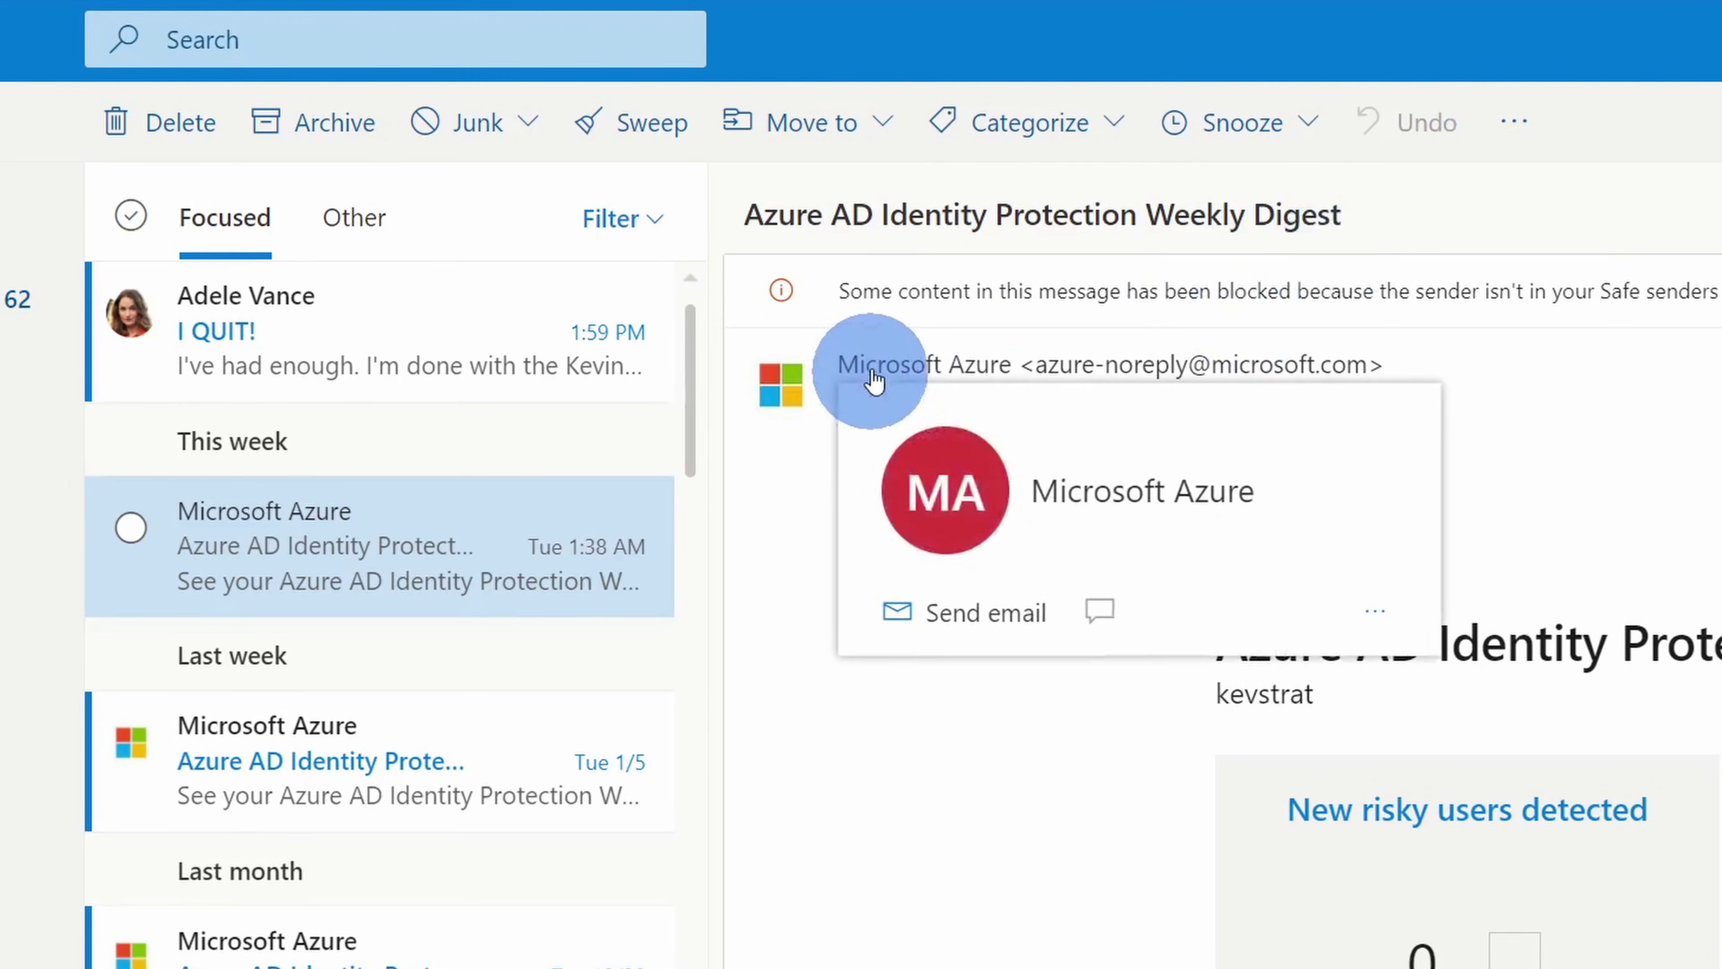
left_click(418, 360)
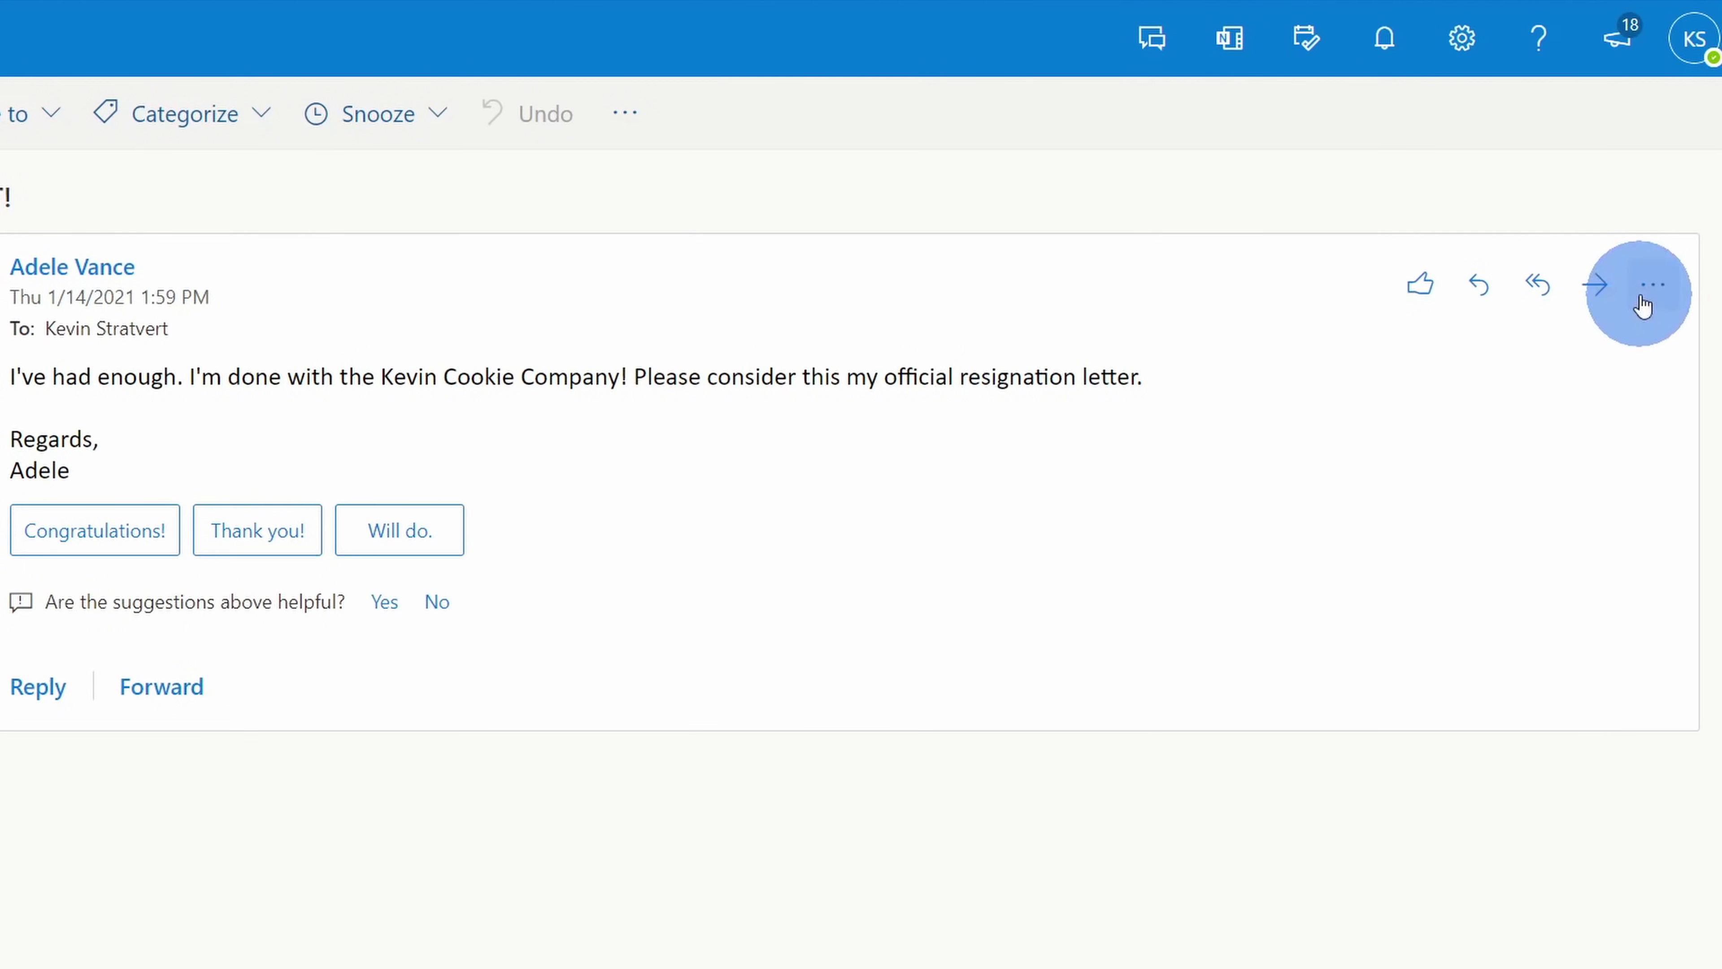
left_click(1651, 287)
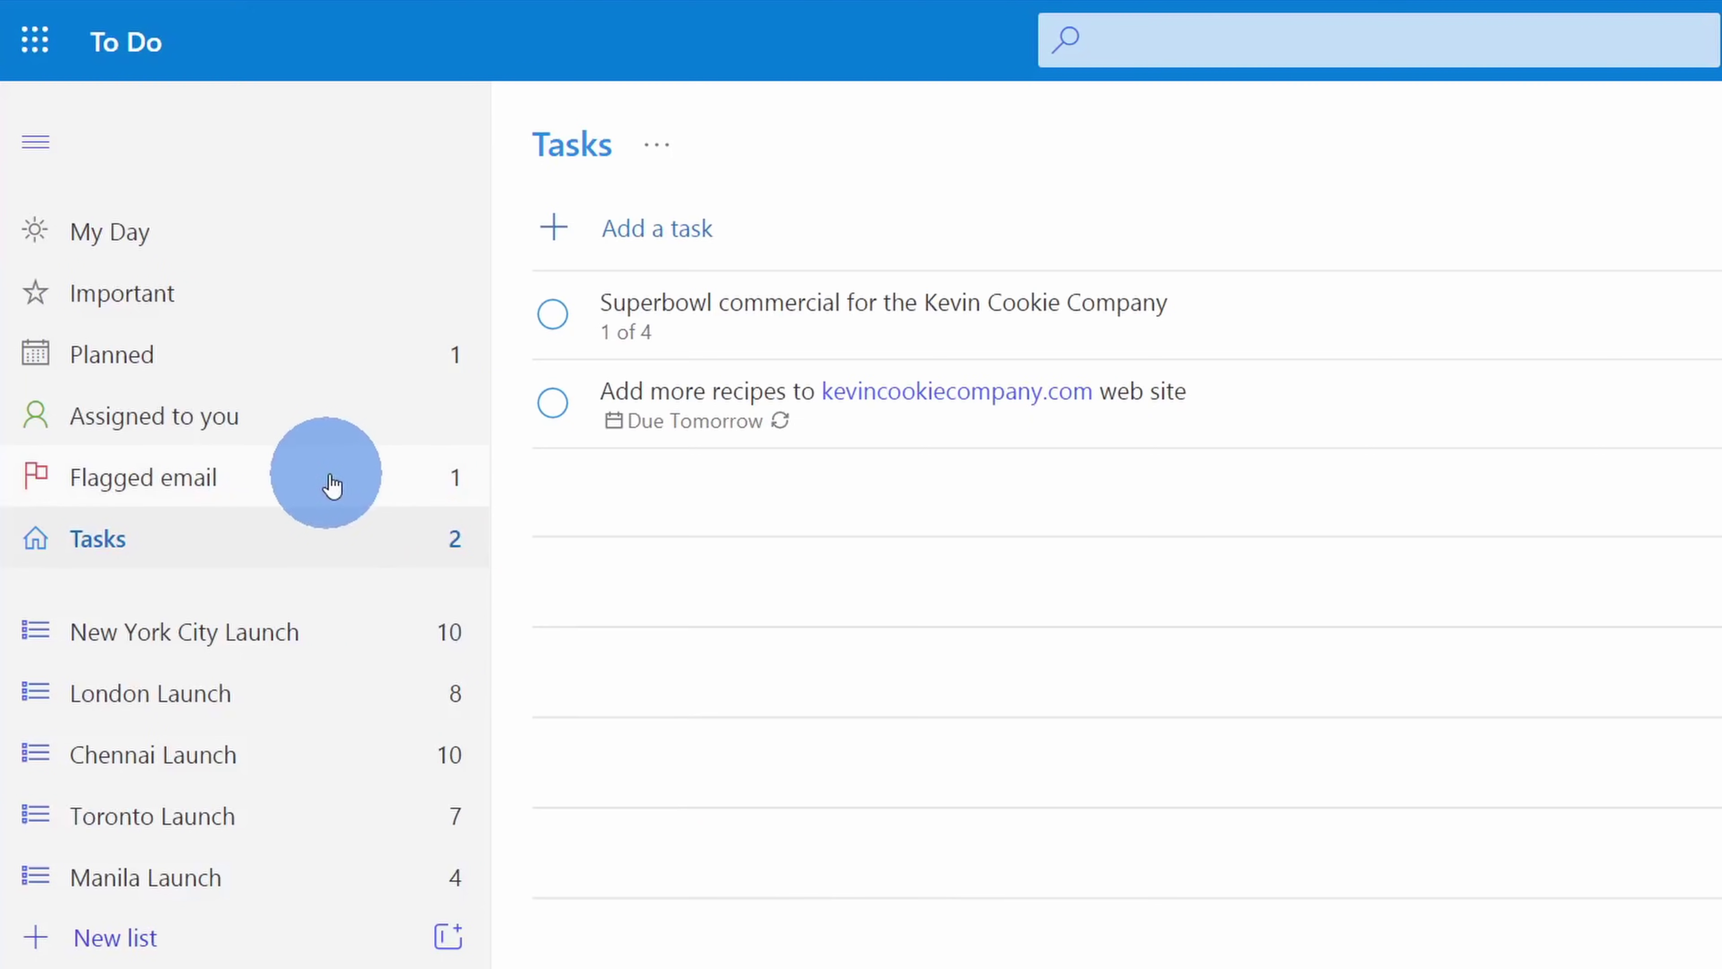
- Show the Flagged email list and view the I QUIT! email's details
left_click(309, 492)
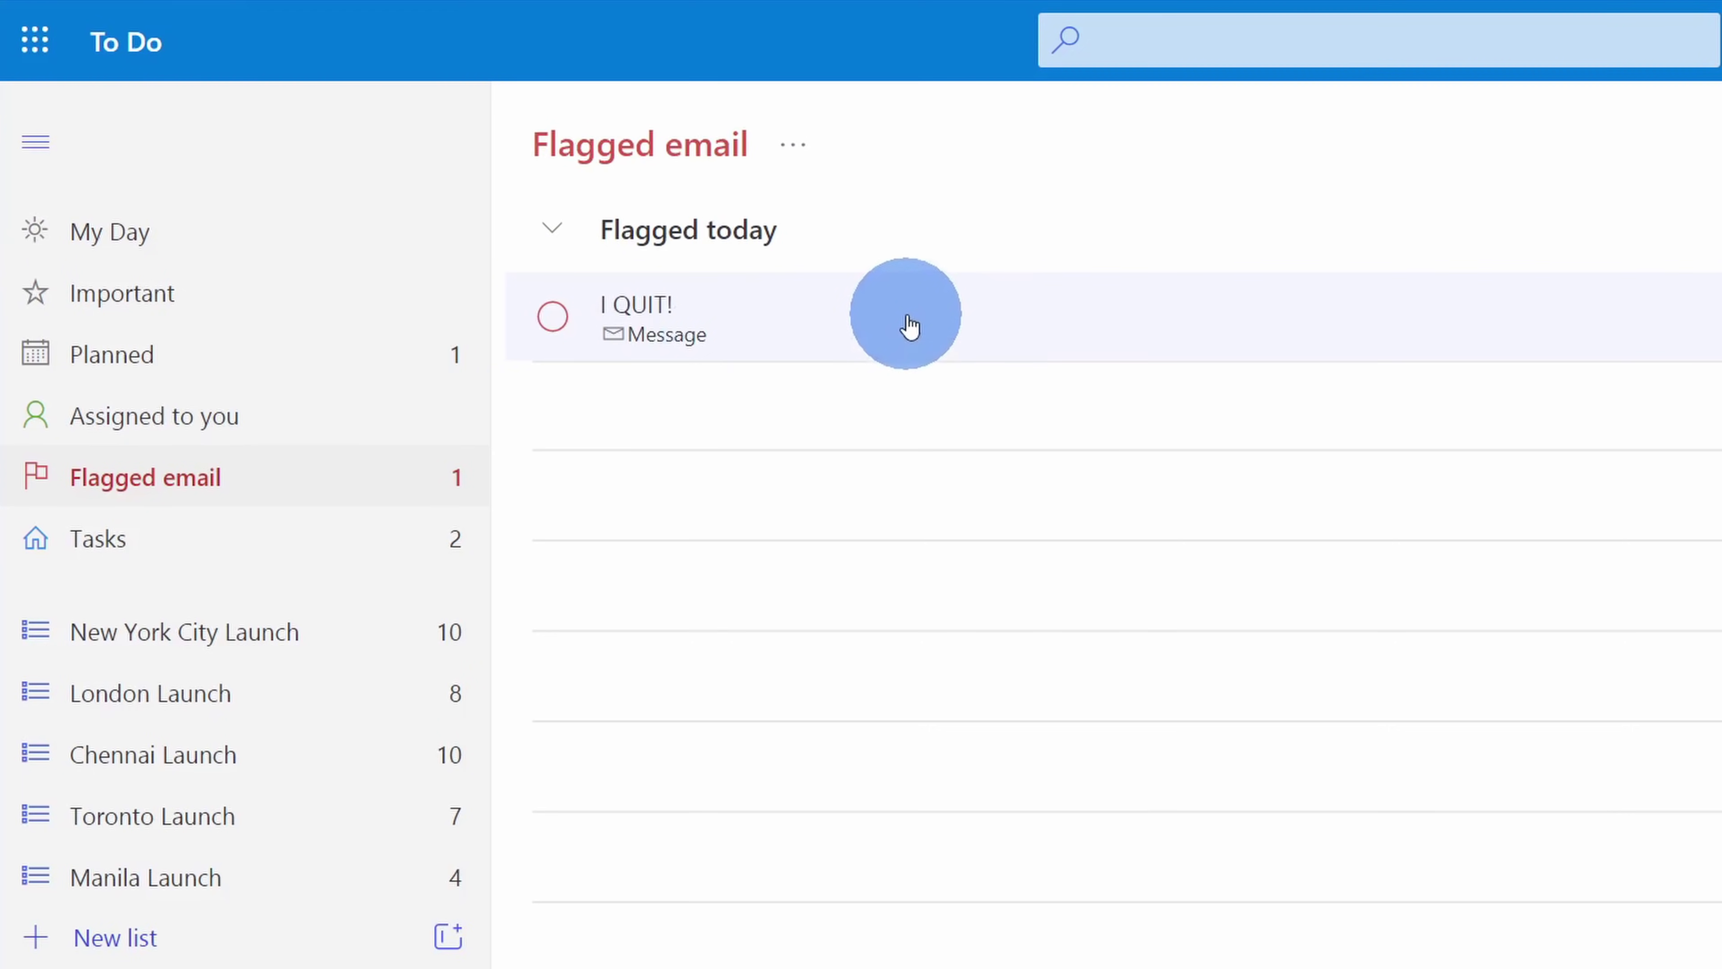
left_click(896, 322)
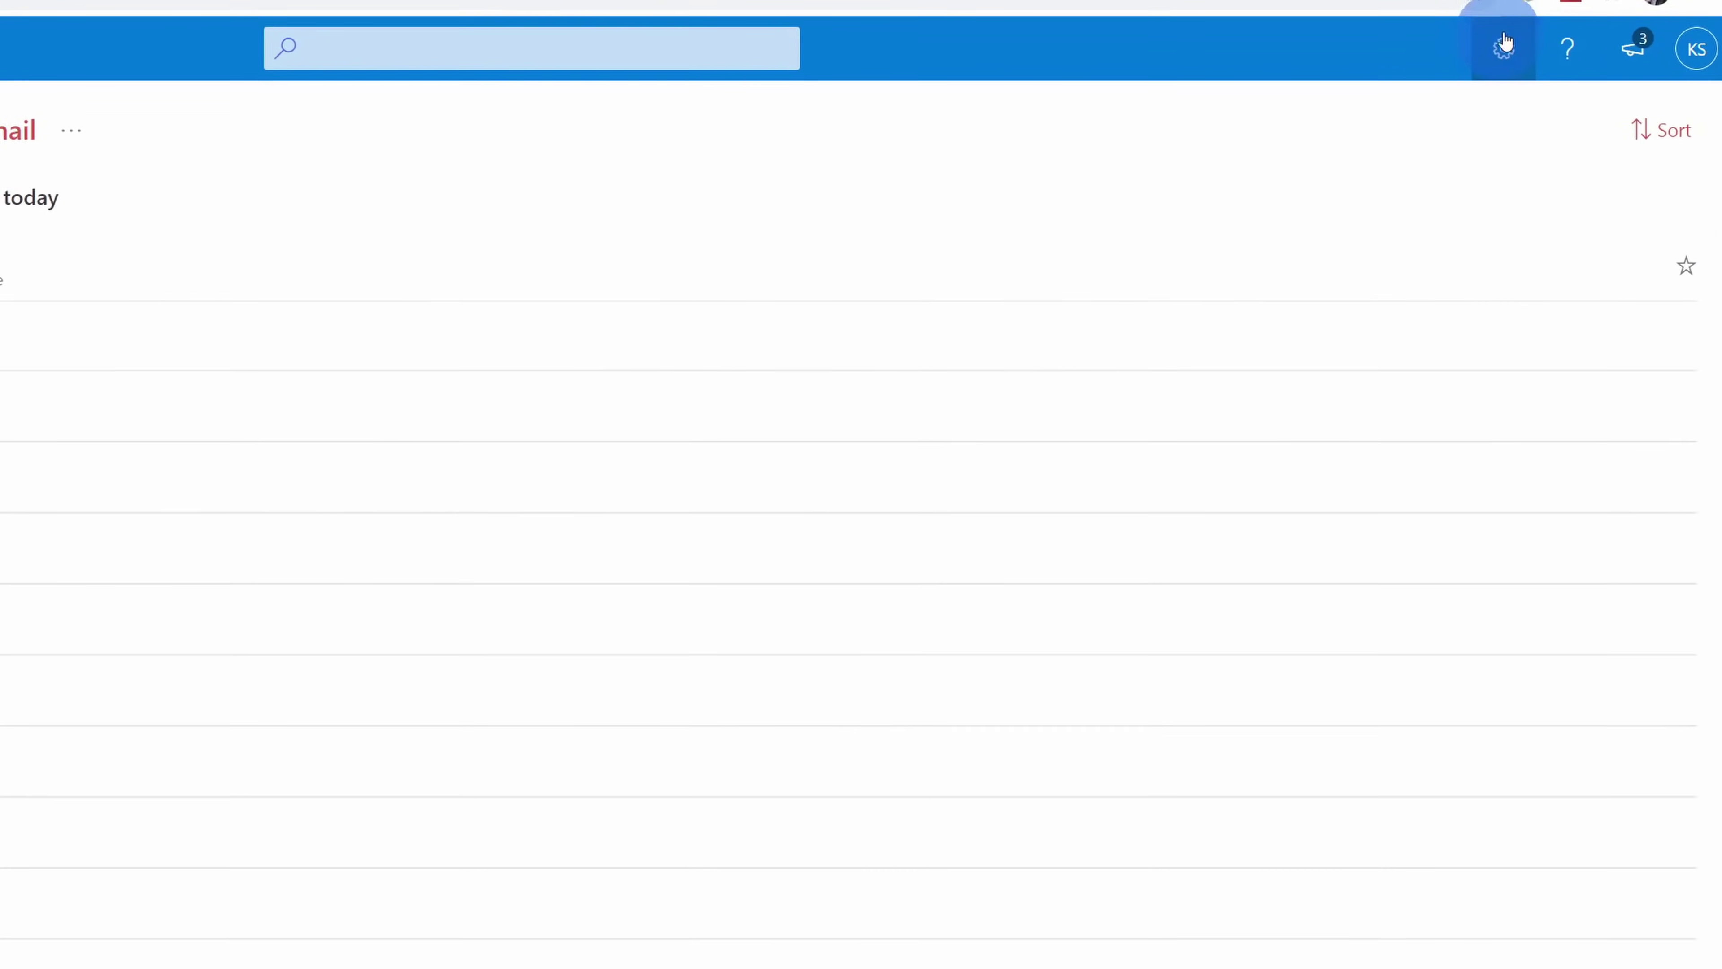
- Open the full To Do Settings from the gear menu and scroll through them
left_click(1504, 42)
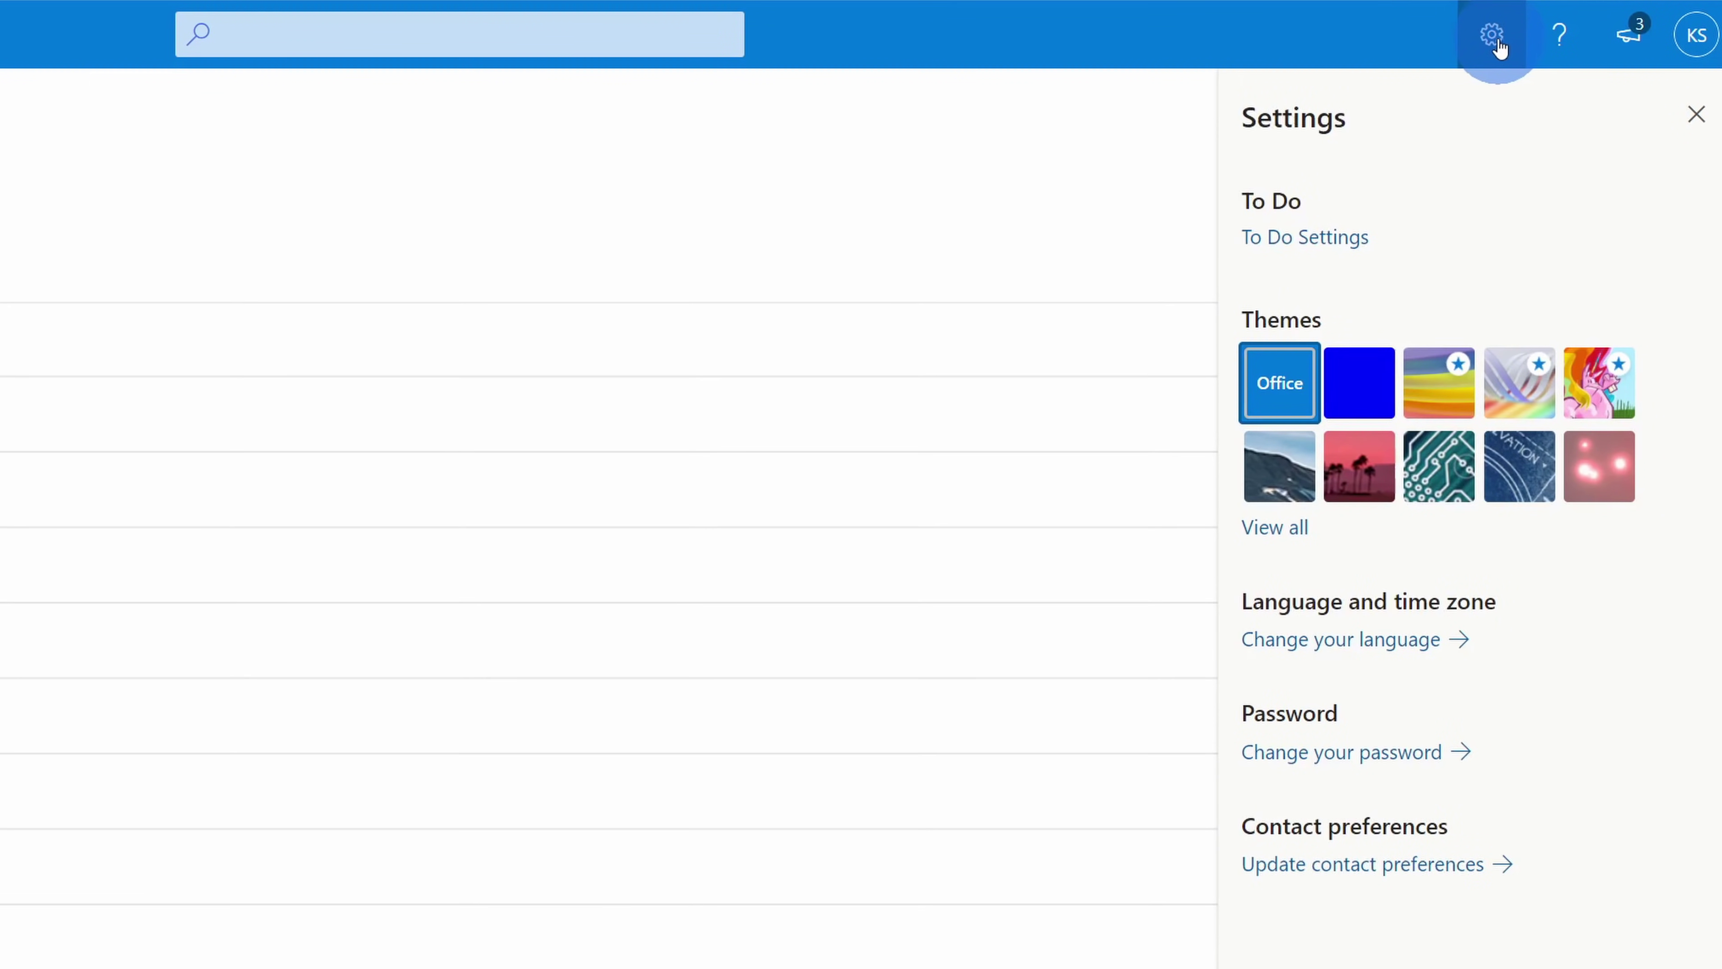
left_click(1329, 241)
scroll(876, 434, "down", 10)
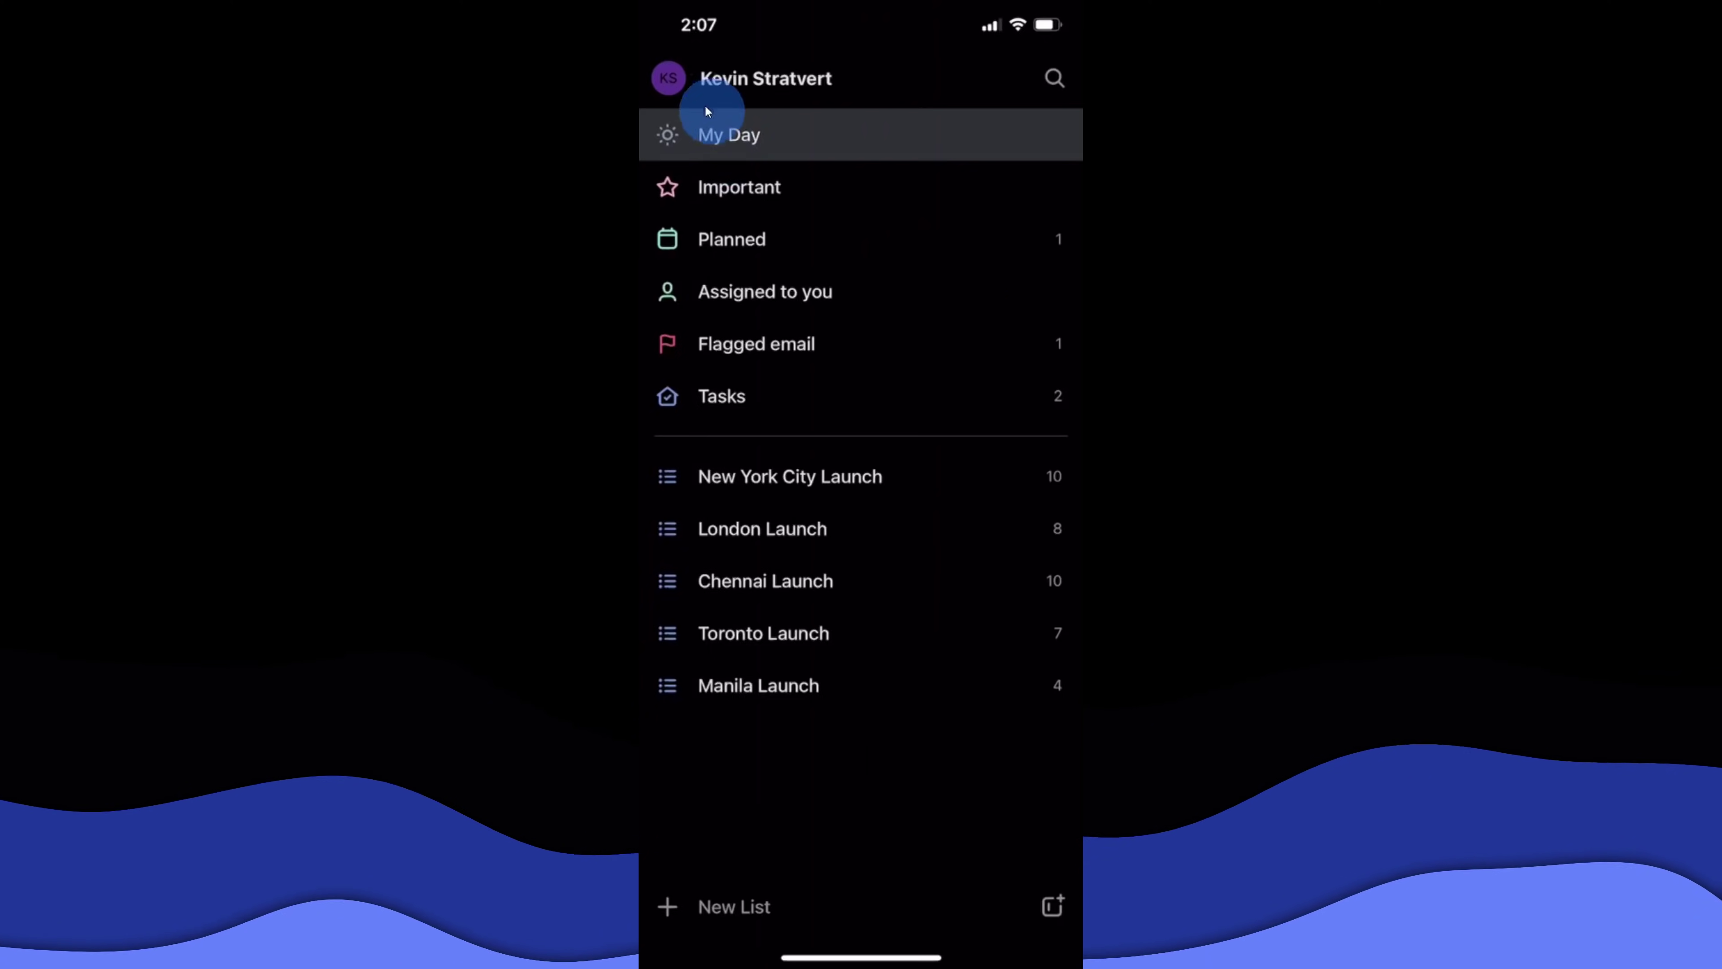
- Start an Add Task Siri shortcut and change its trigger phrase to 'Add To Do'
left_click(669, 79)
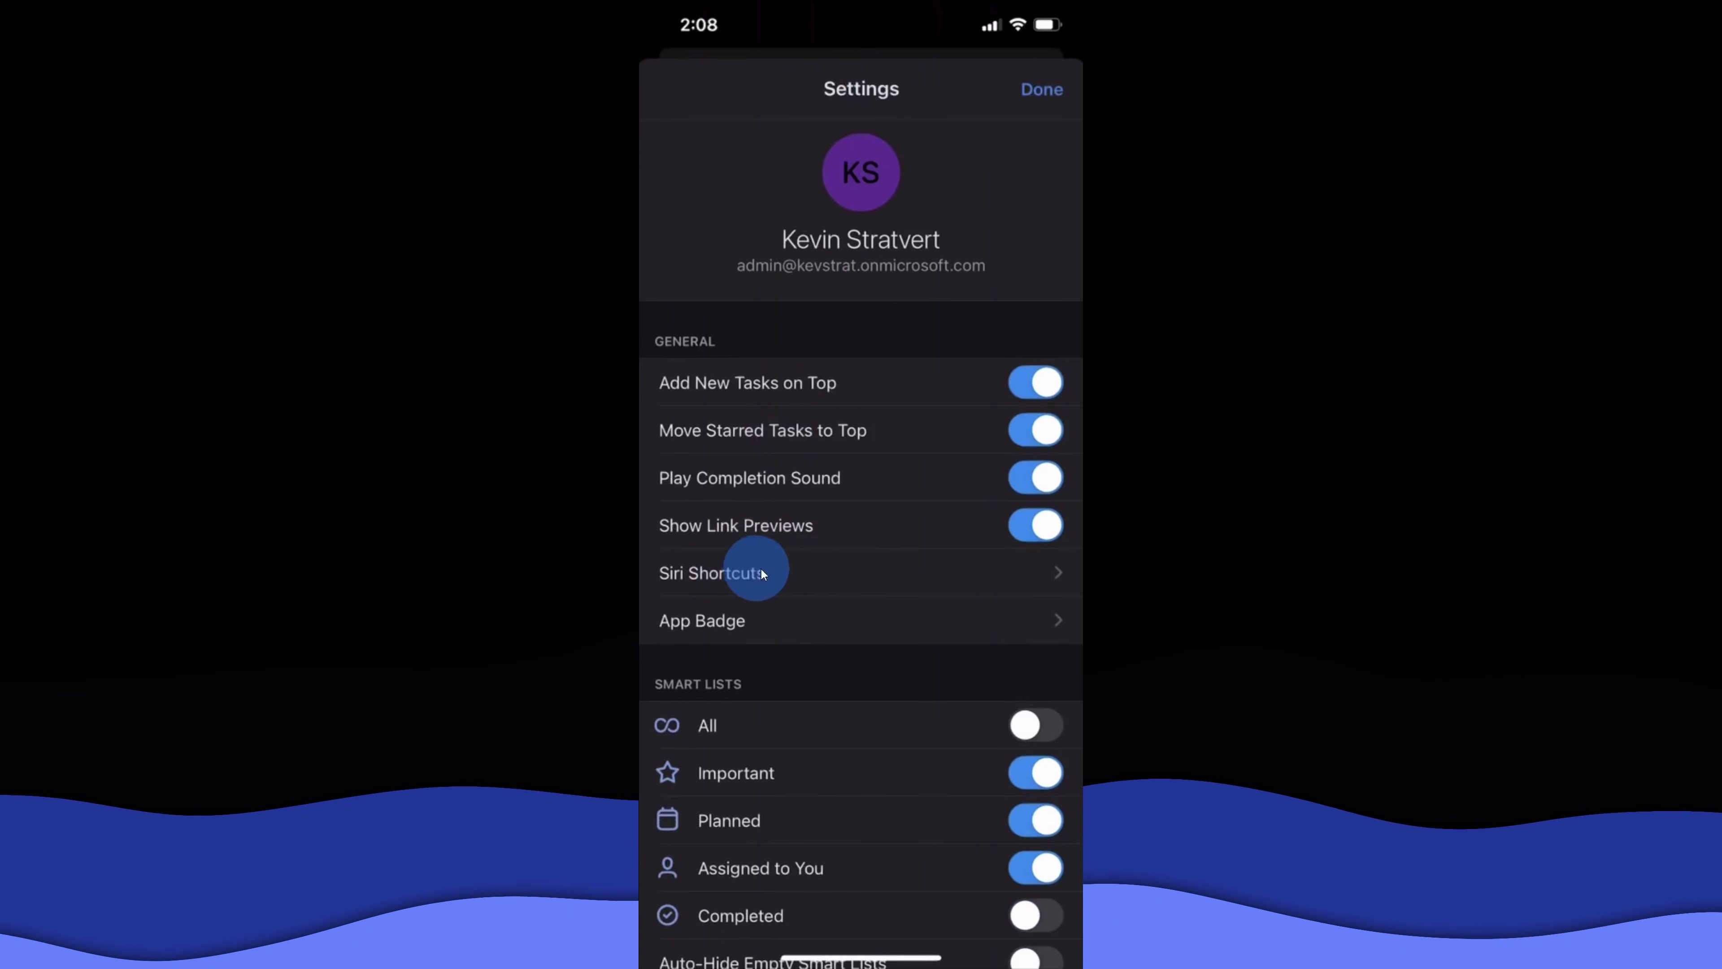
left_click(814, 570)
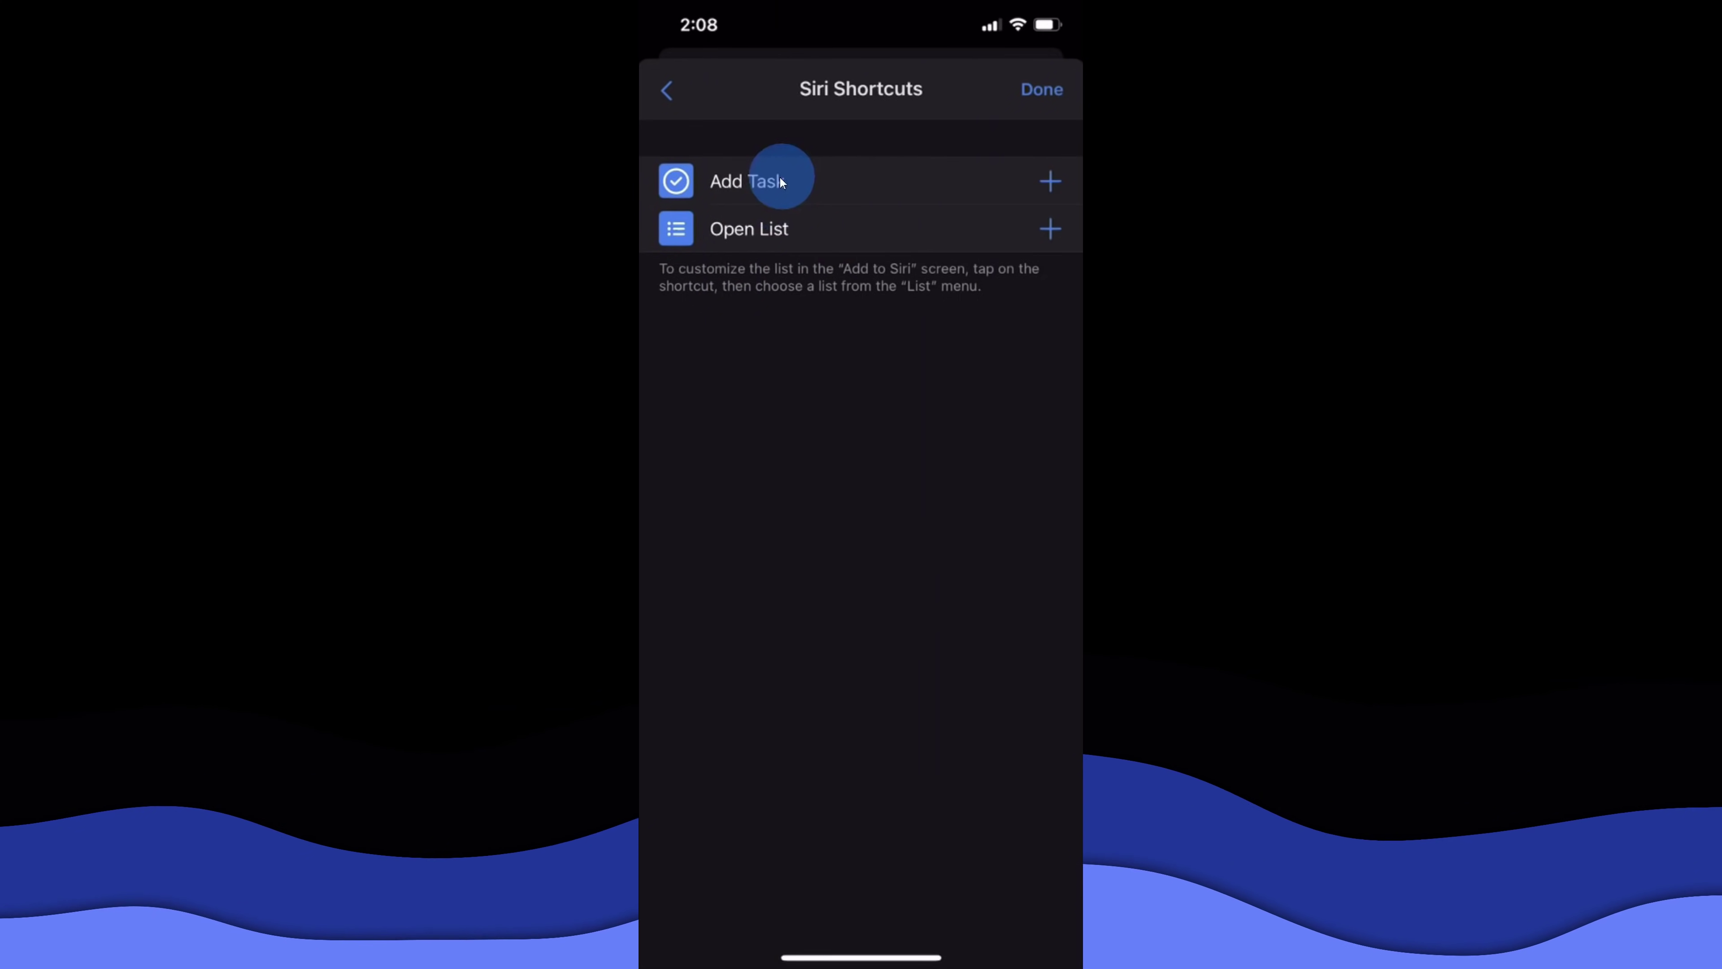
left_click(860, 181)
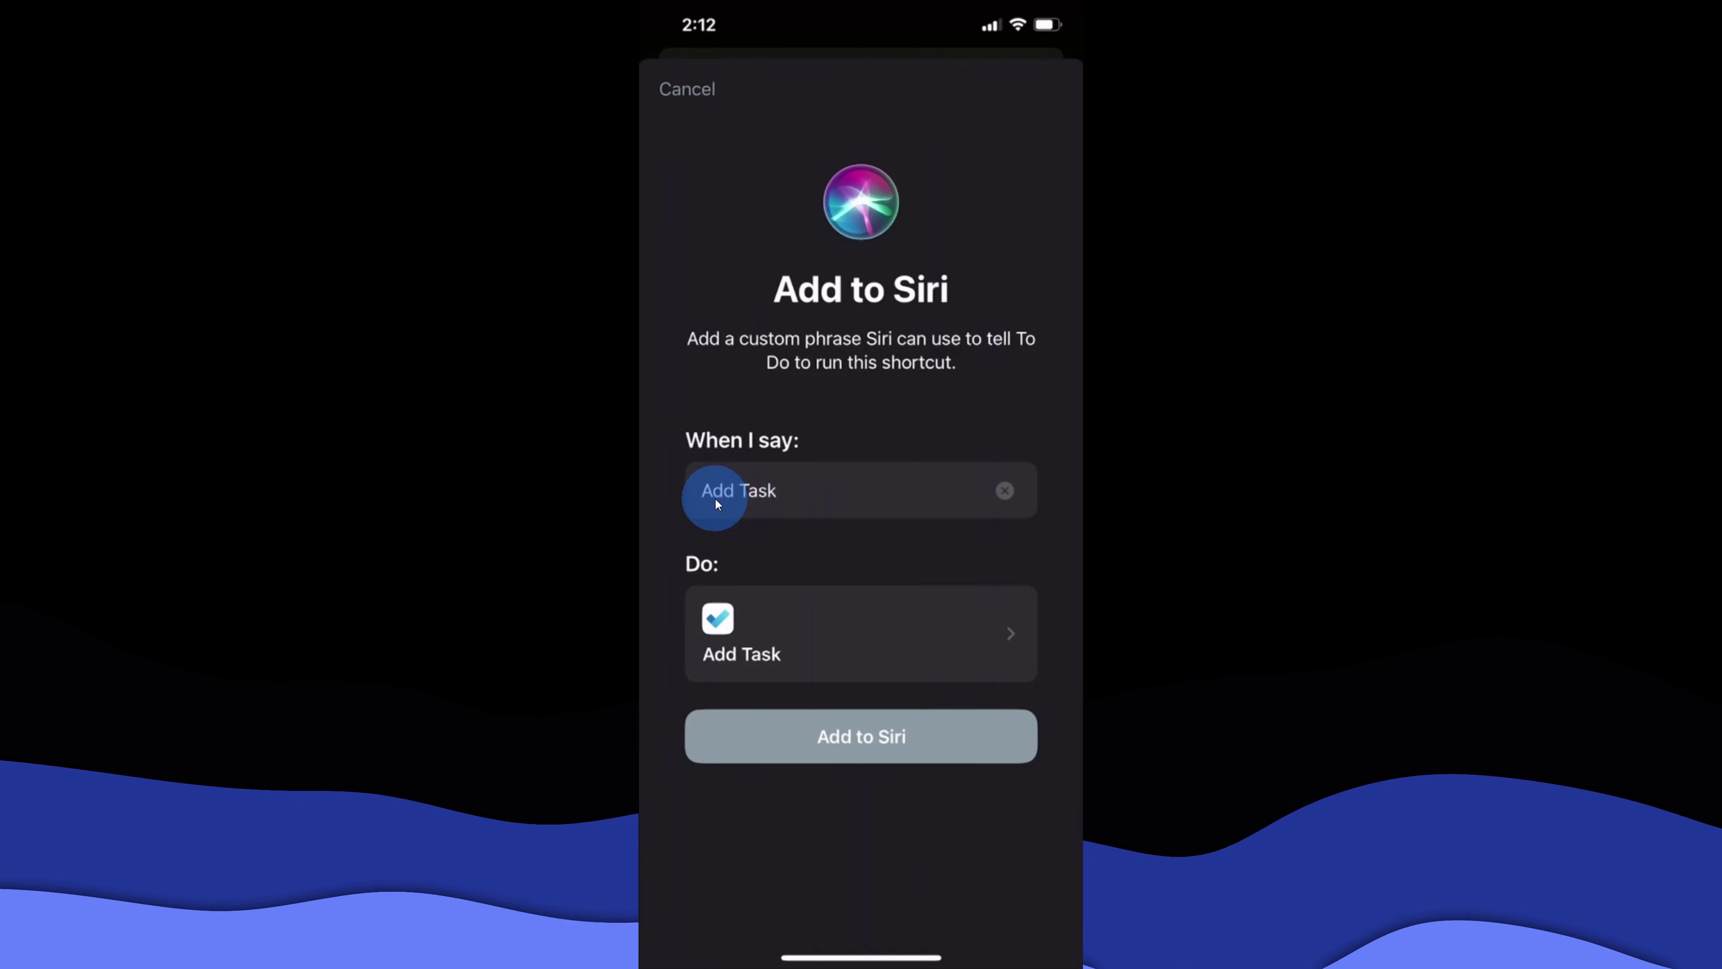
left_click(755, 494)
key("BackSpace")
key("BackSpace")
key("BackSpace")
key("BackSpace")
type("To Do")
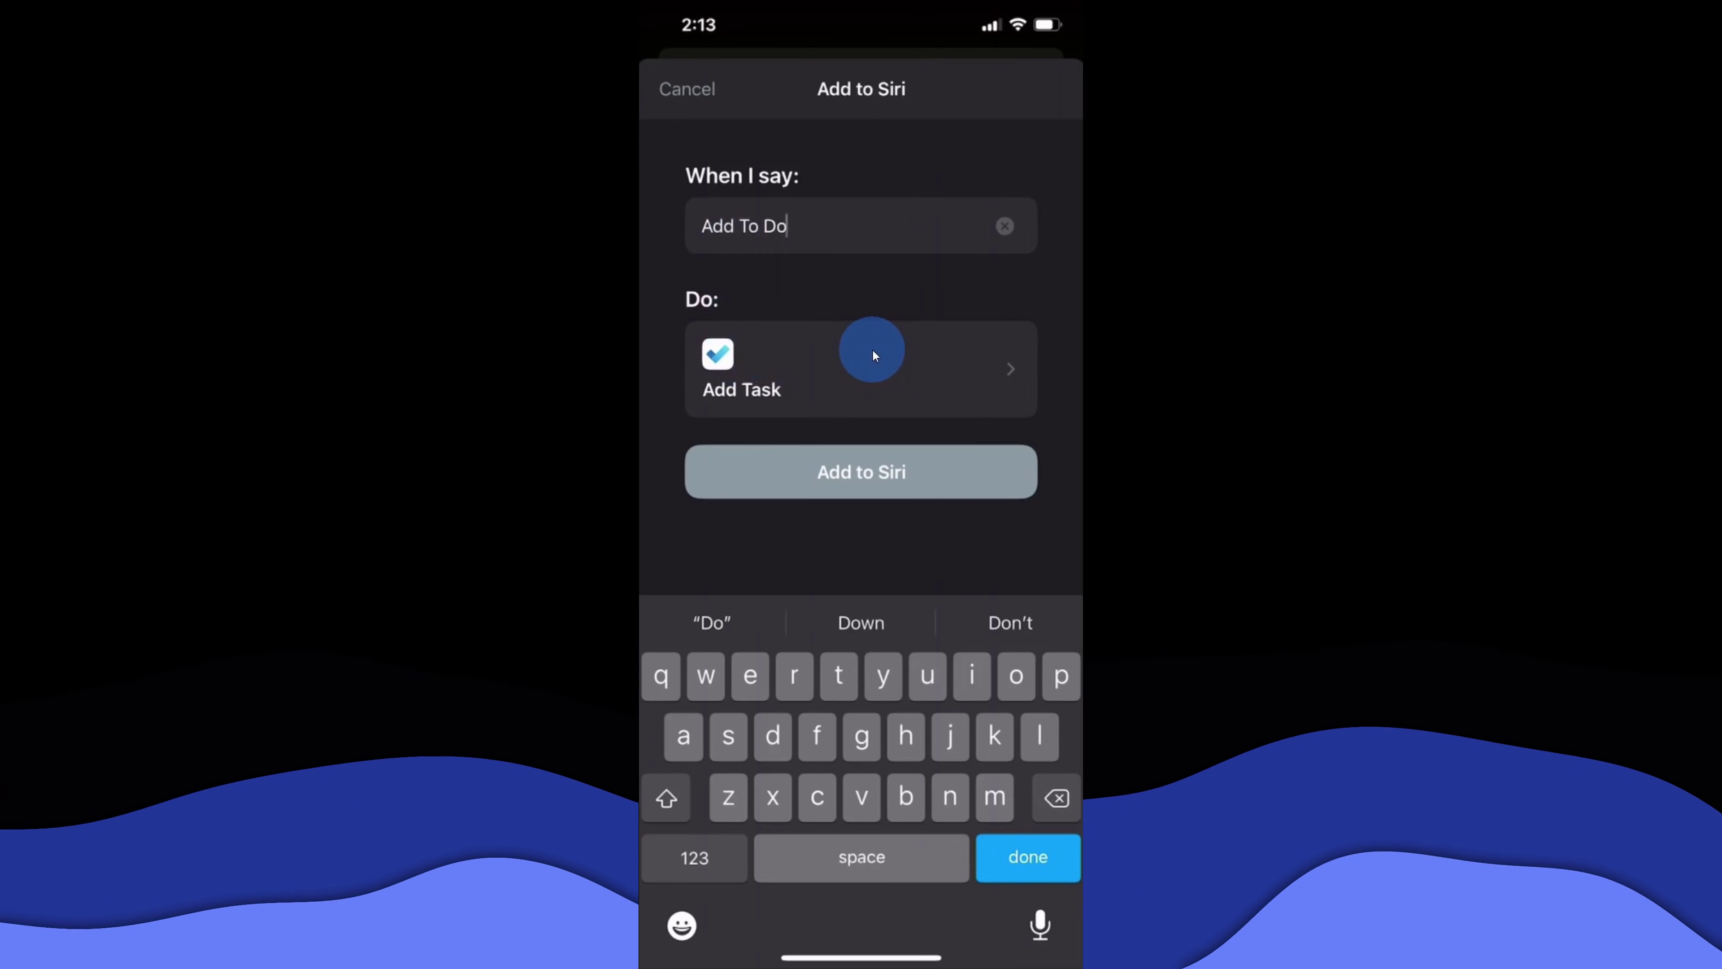
- Set the shortcut's action to add tasks to the Tasks list and reveal more options
left_click(872, 349)
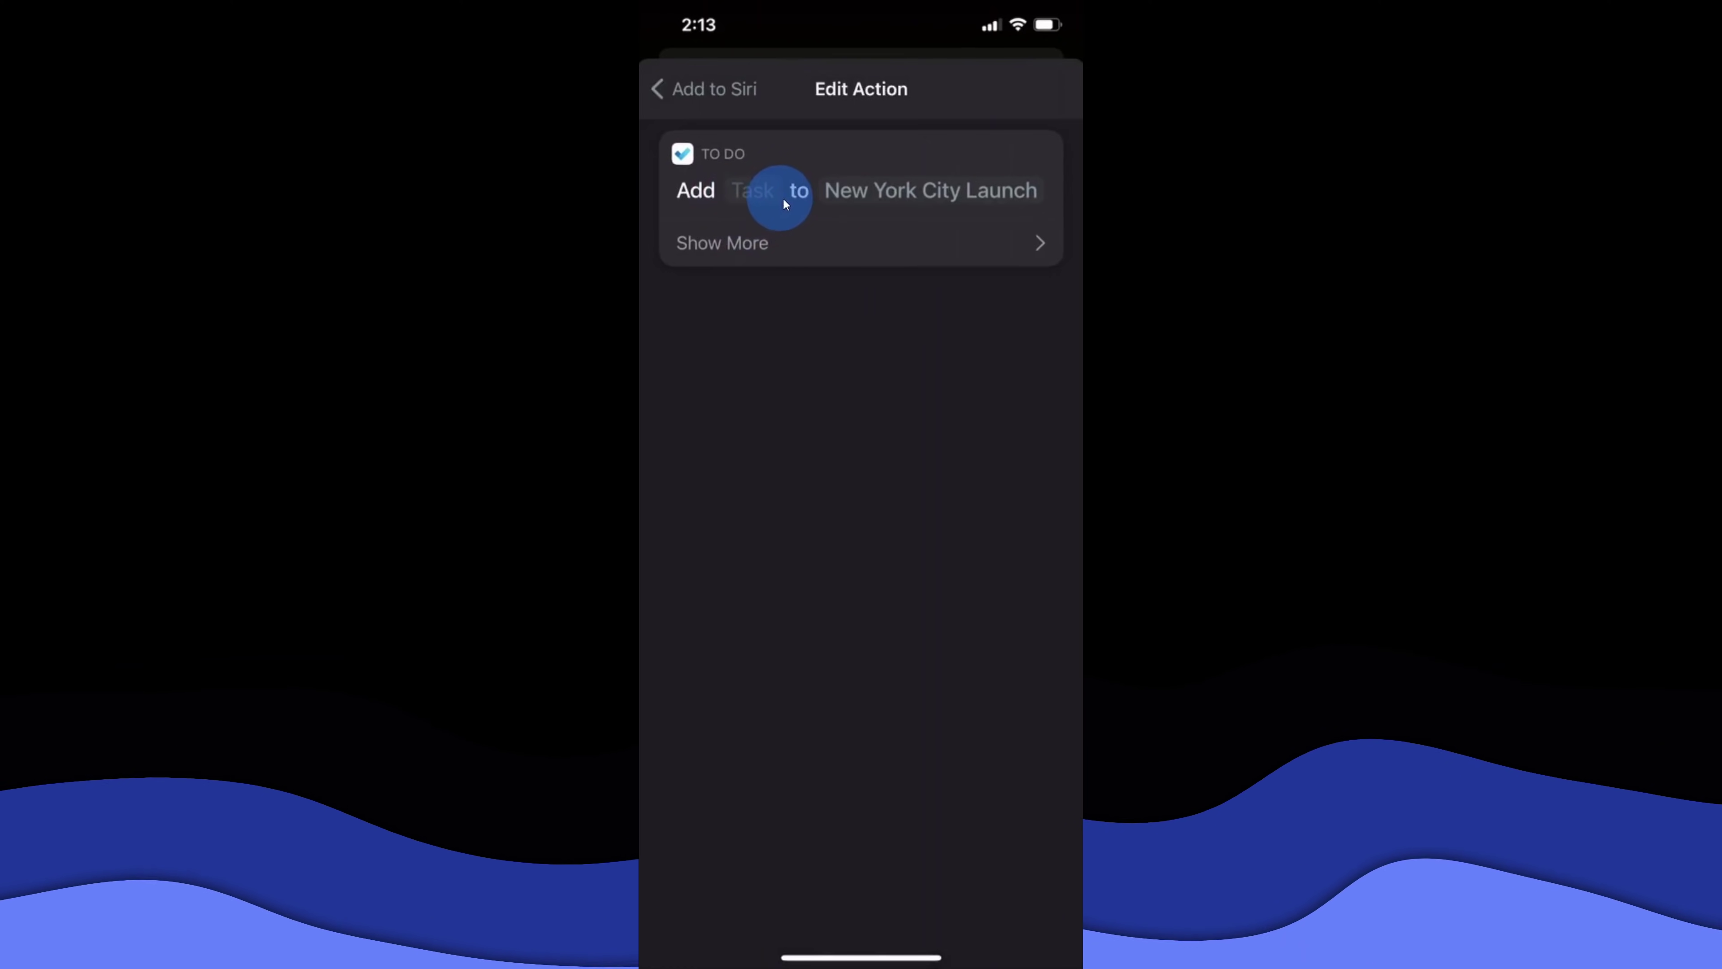
left_click(939, 191)
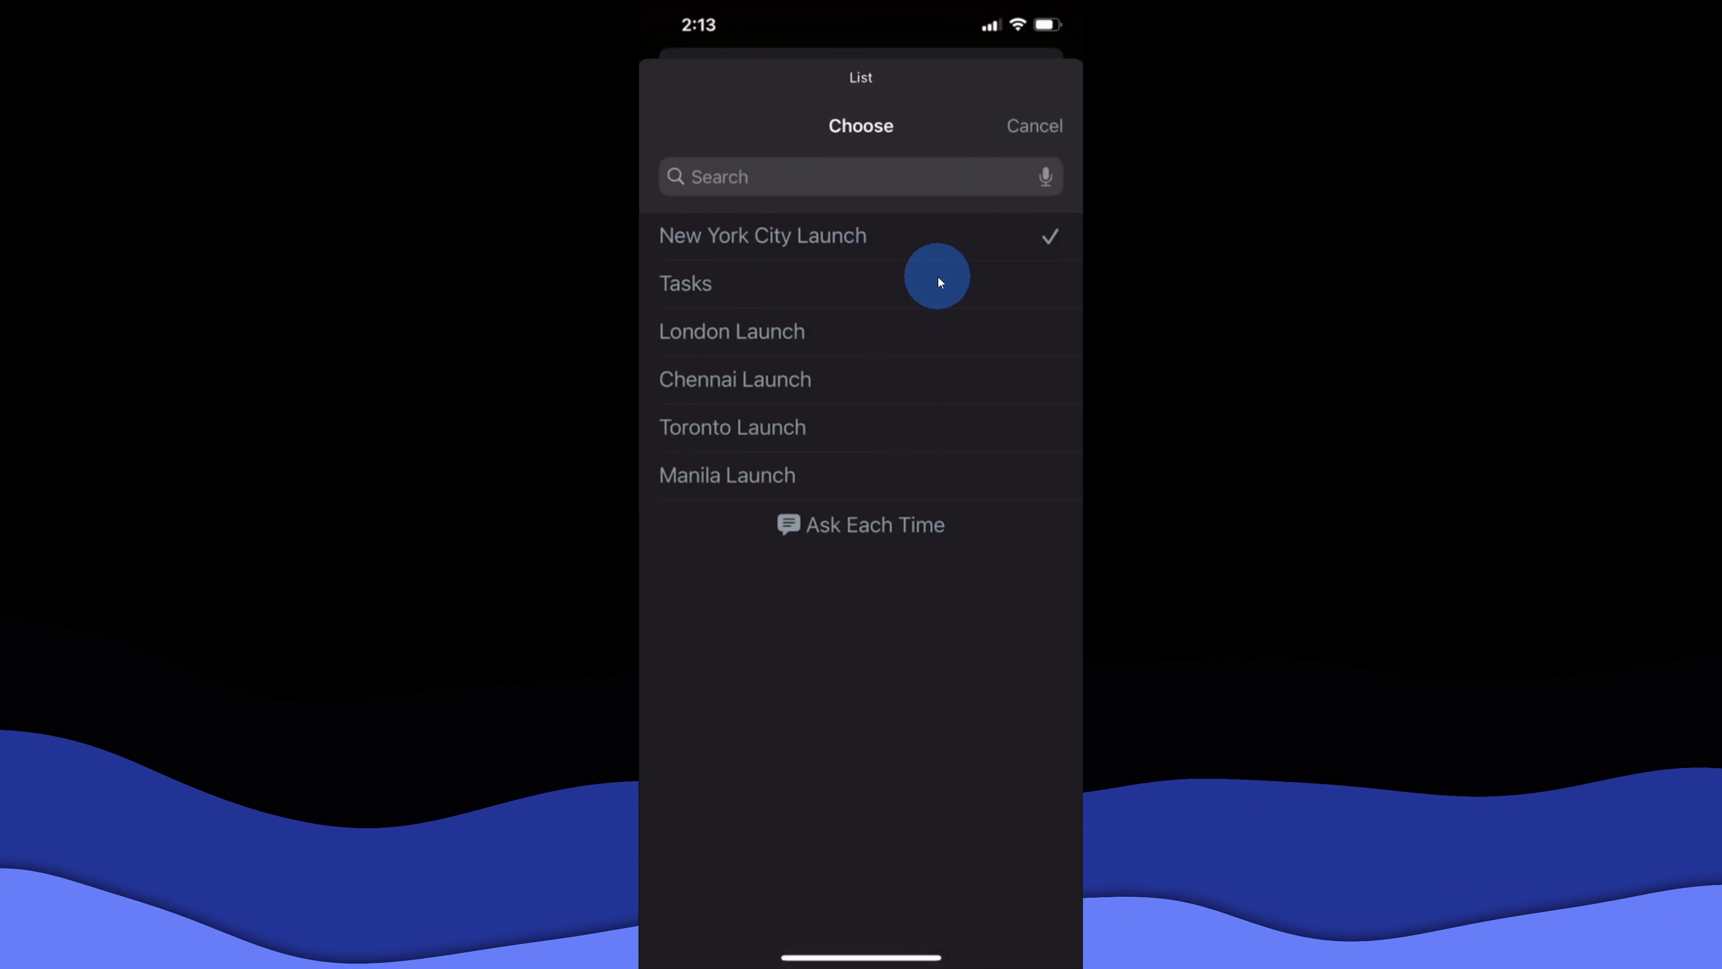
left_click(938, 275)
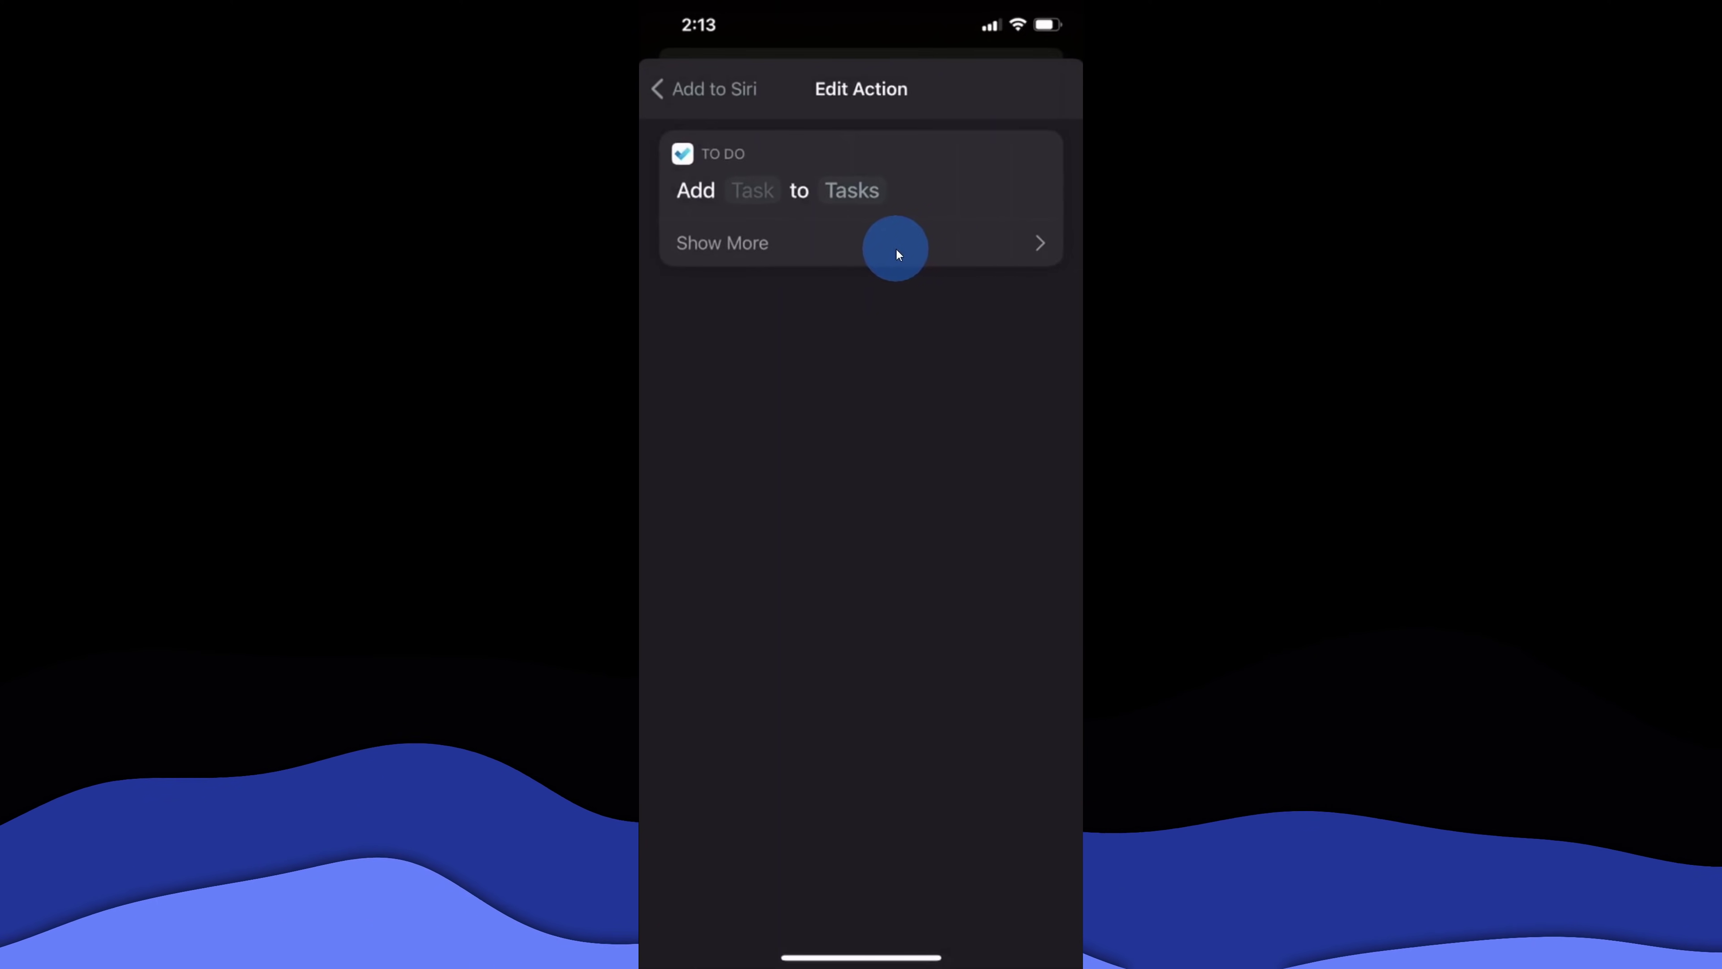
left_click(898, 253)
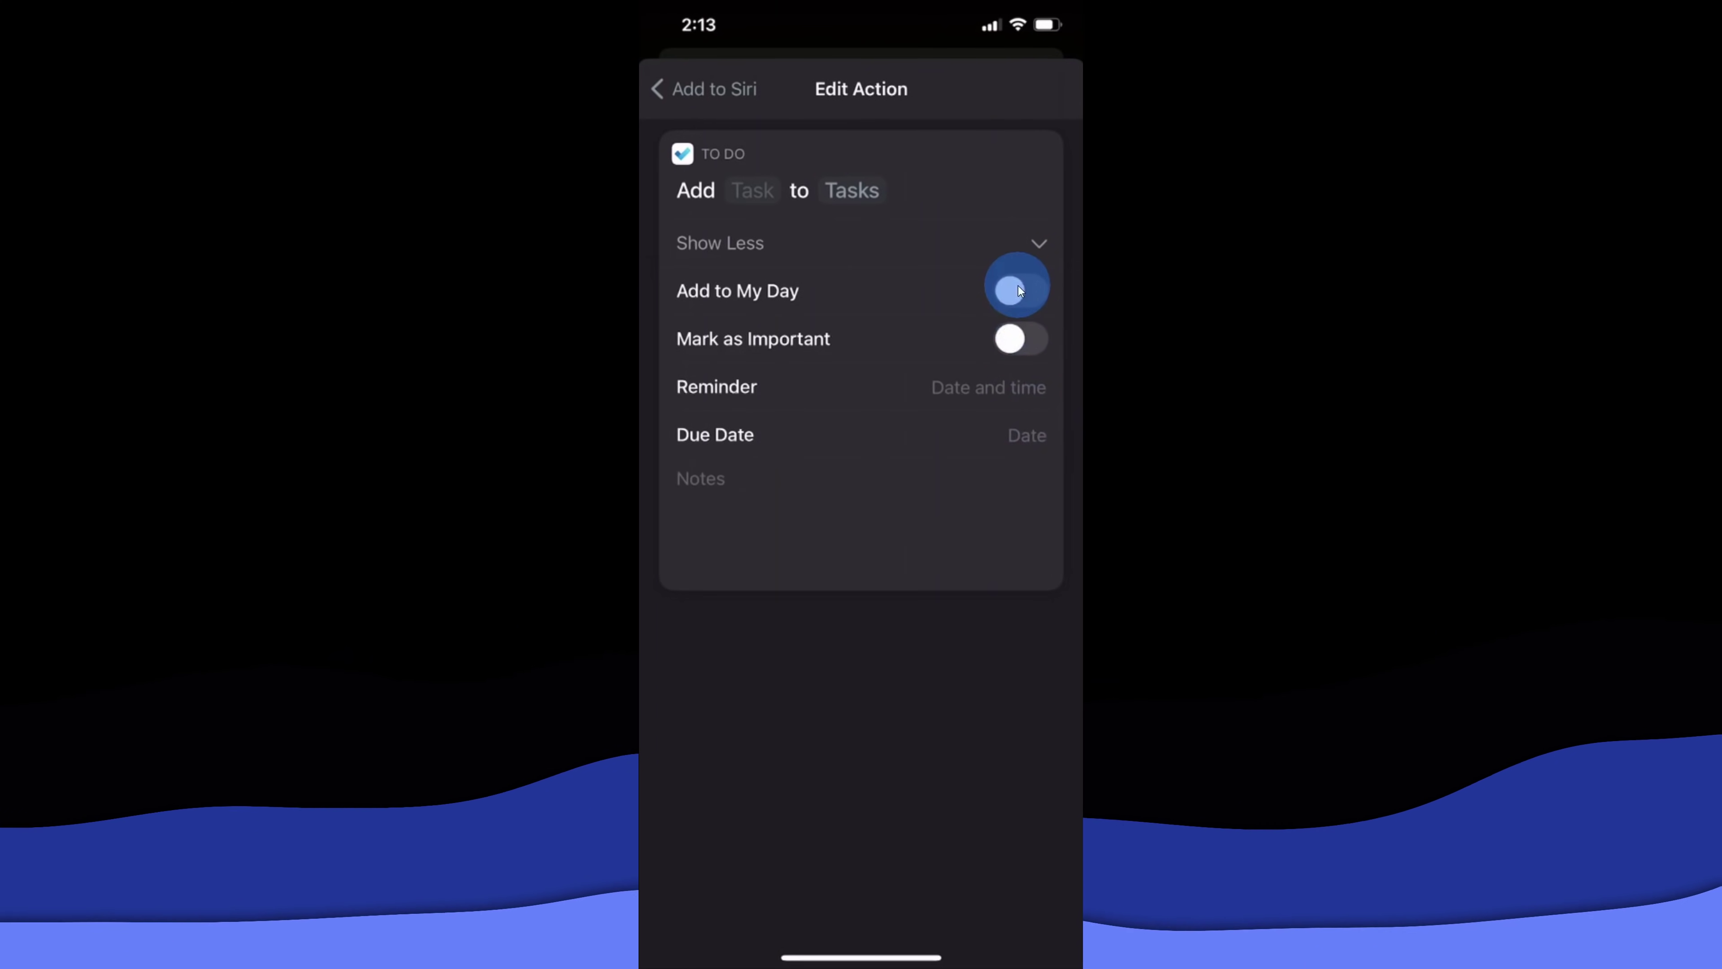
left_click(1024, 341)
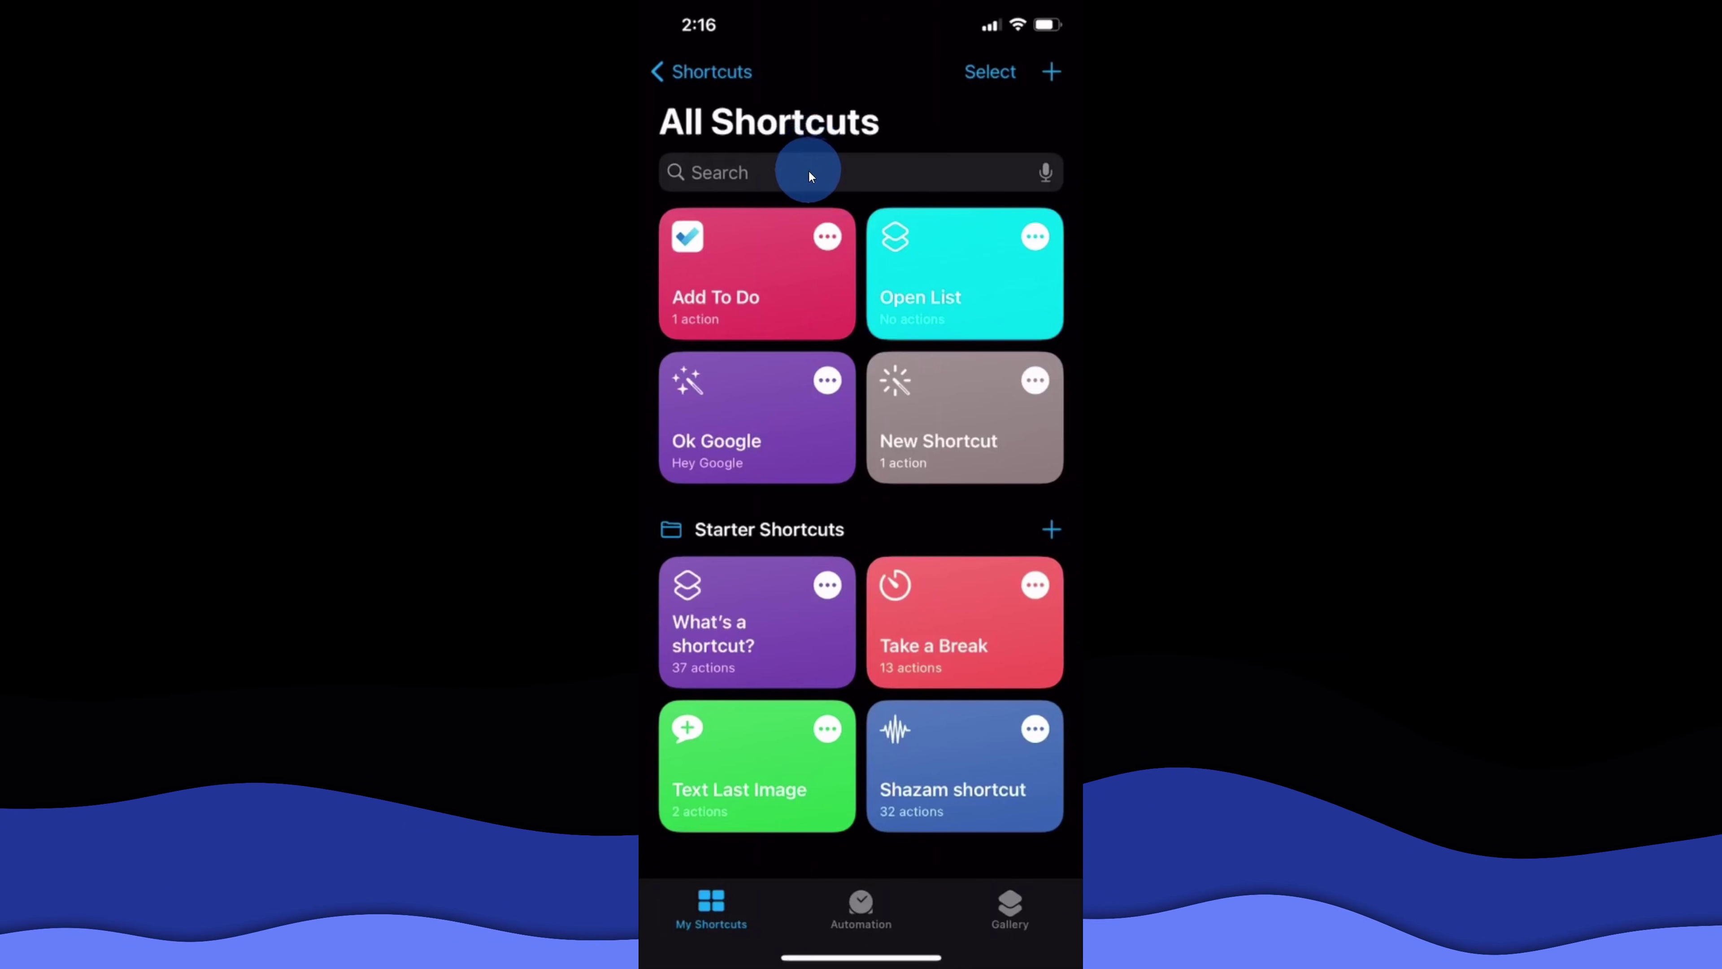
- Open the Add To Do shortcut's editor to view its add-task action
left_click(826, 237)
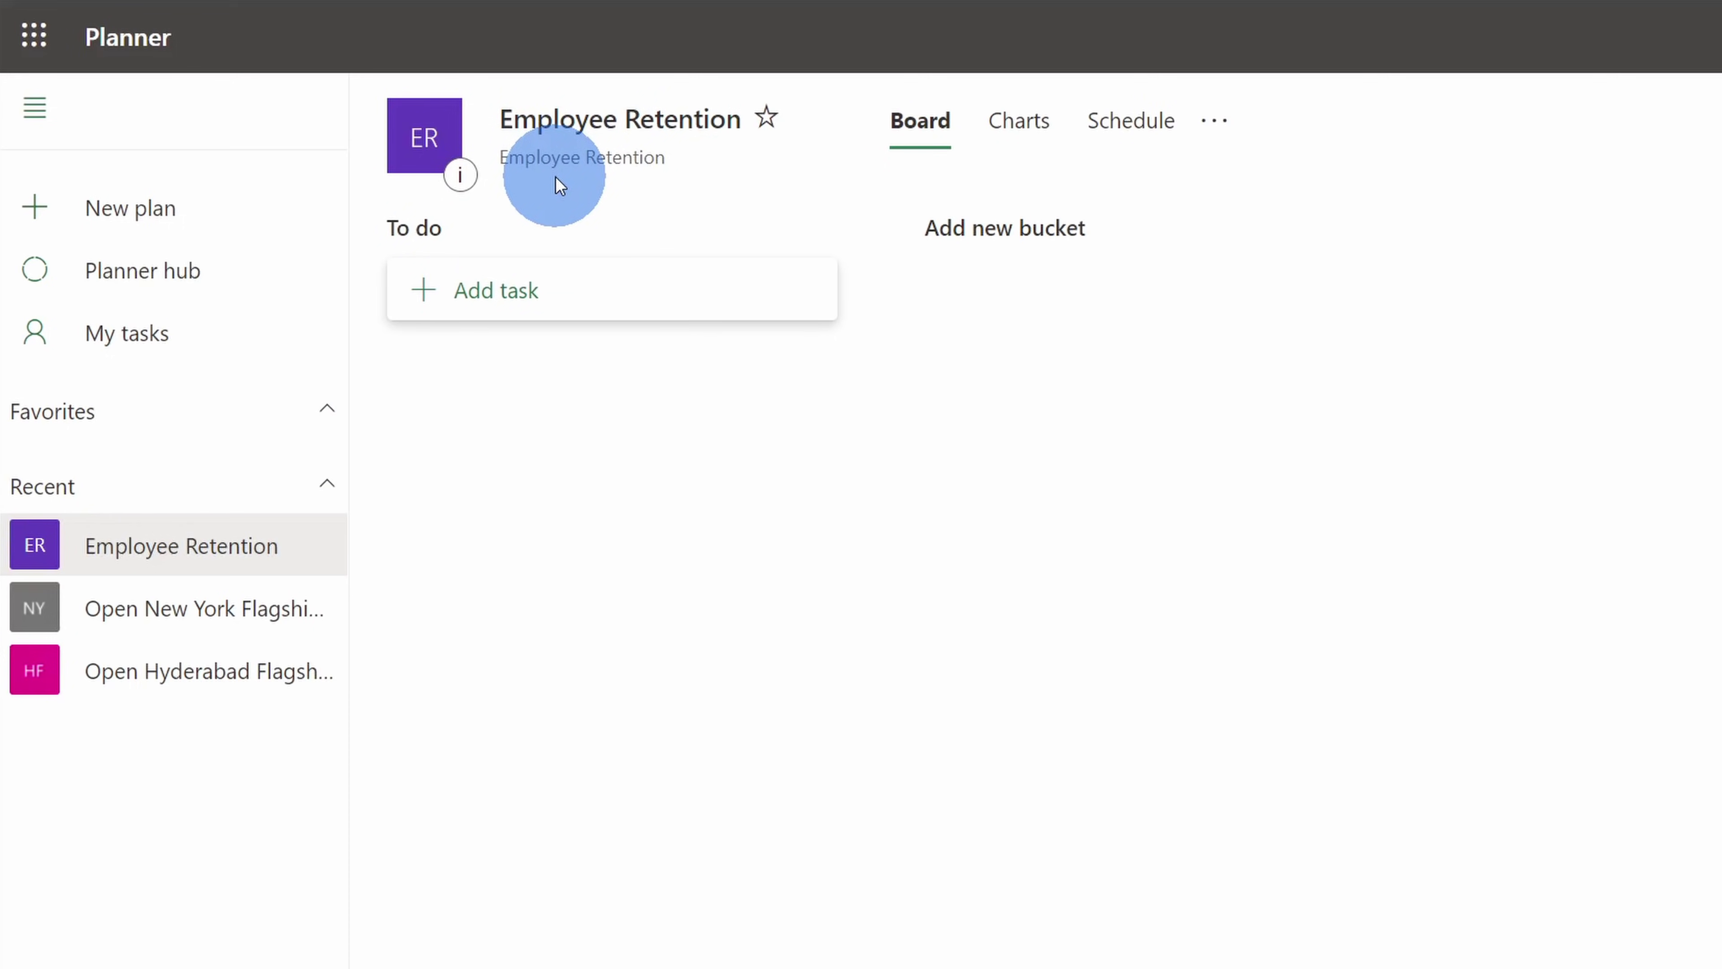
- Add a 'Chat with … on benefits' task to the To do bucket, assigned to a colleague, no due date
left_click(582, 314)
type("Chat with Kevin on benefits")
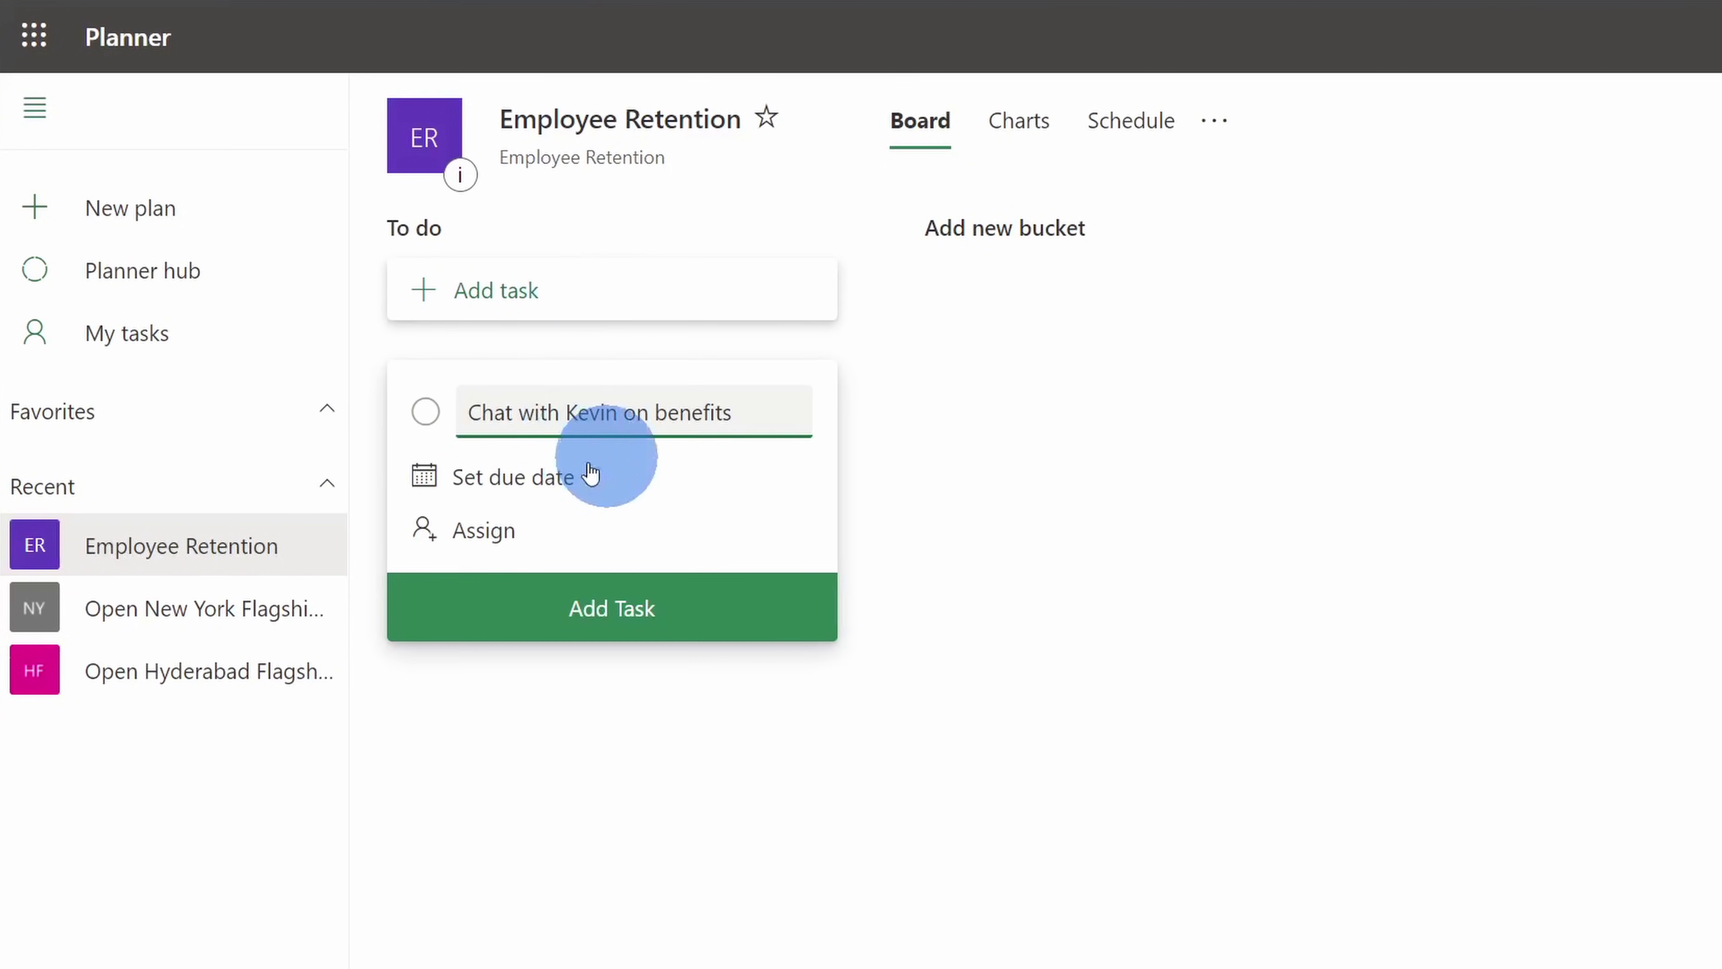
left_click(486, 532)
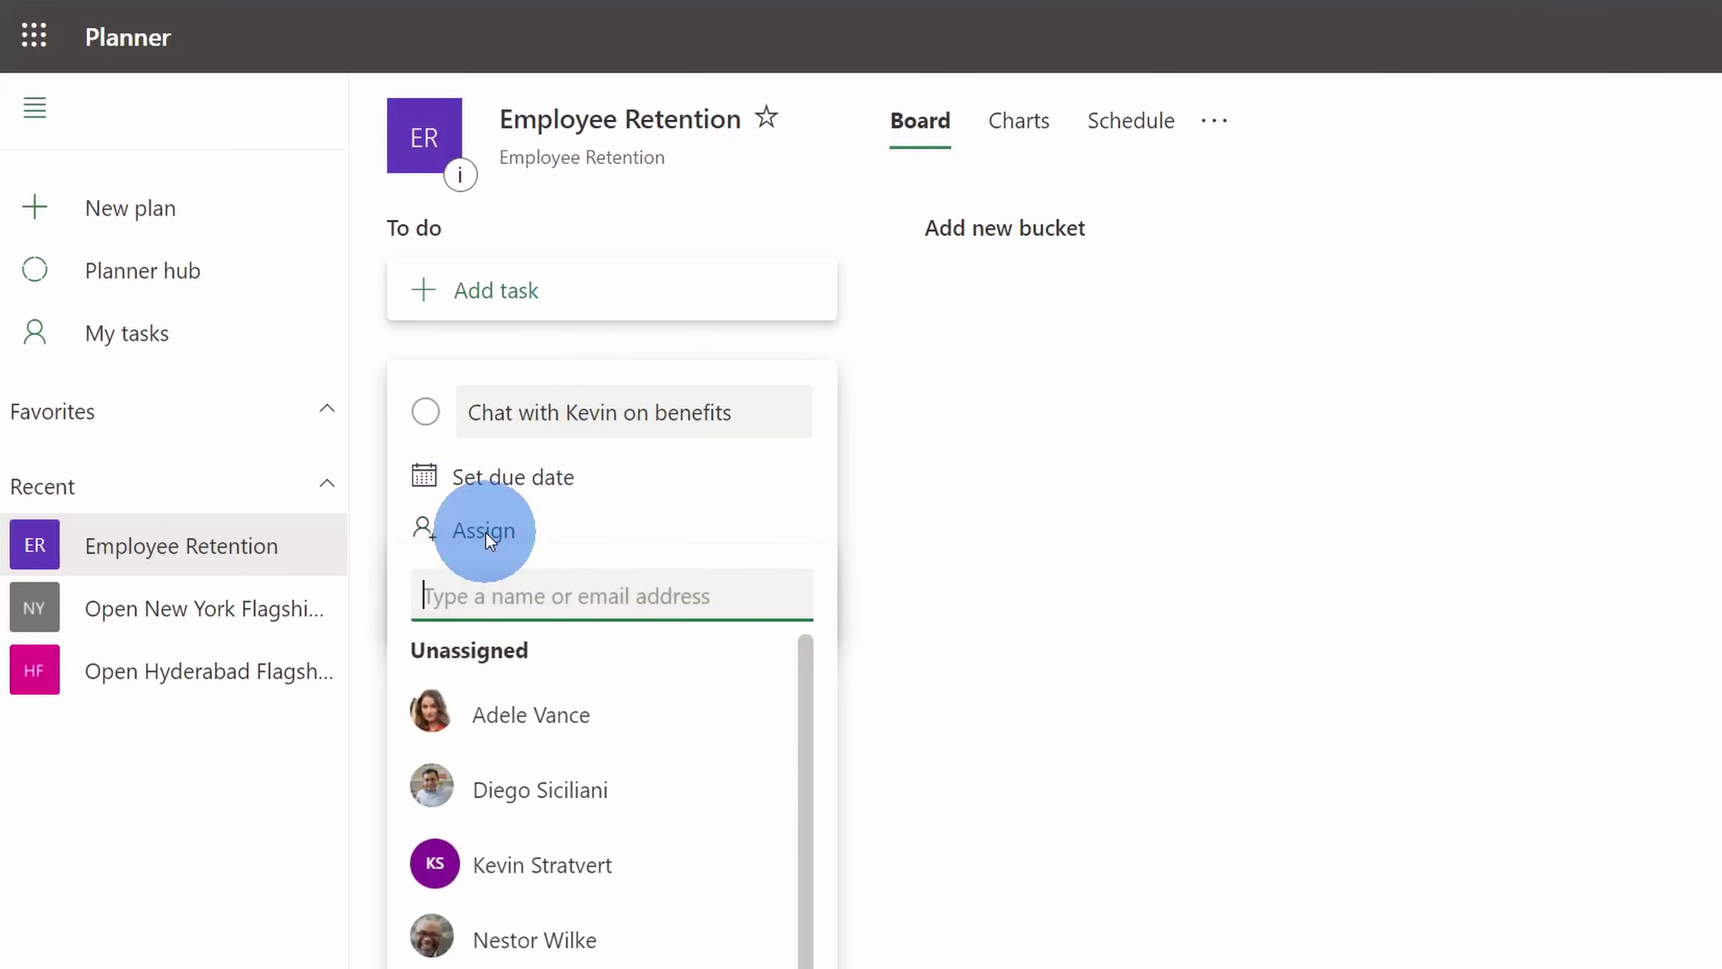
left_click(566, 709)
left_click(681, 501)
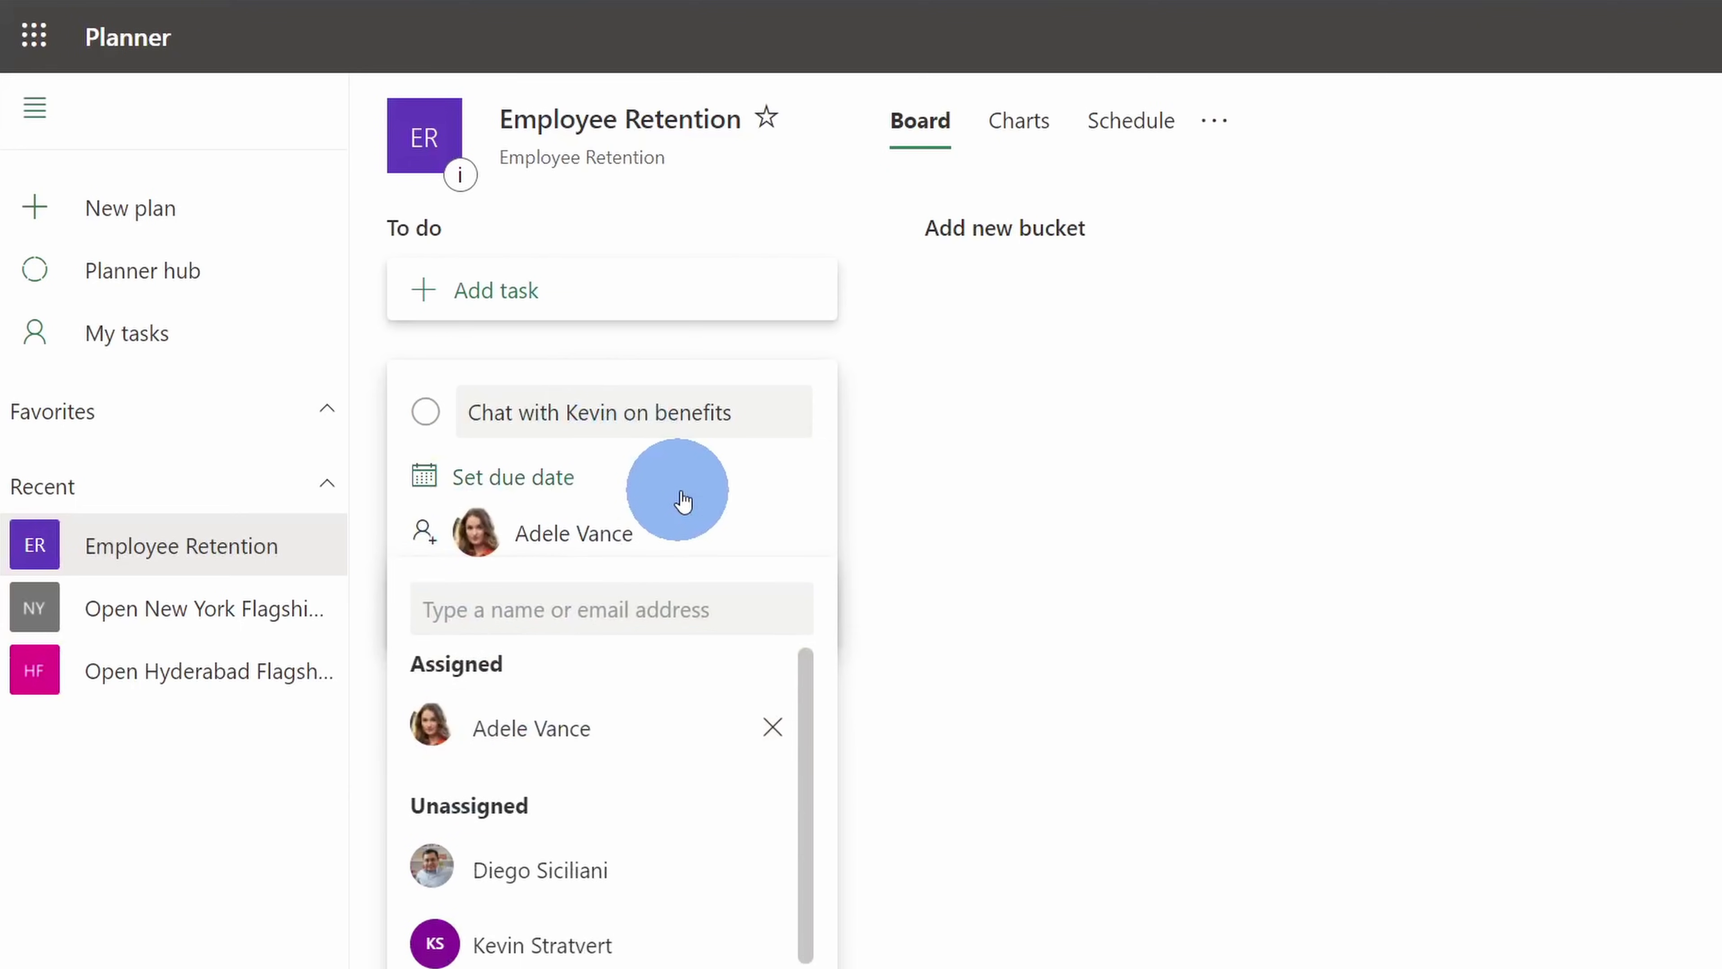
left_click(804, 489)
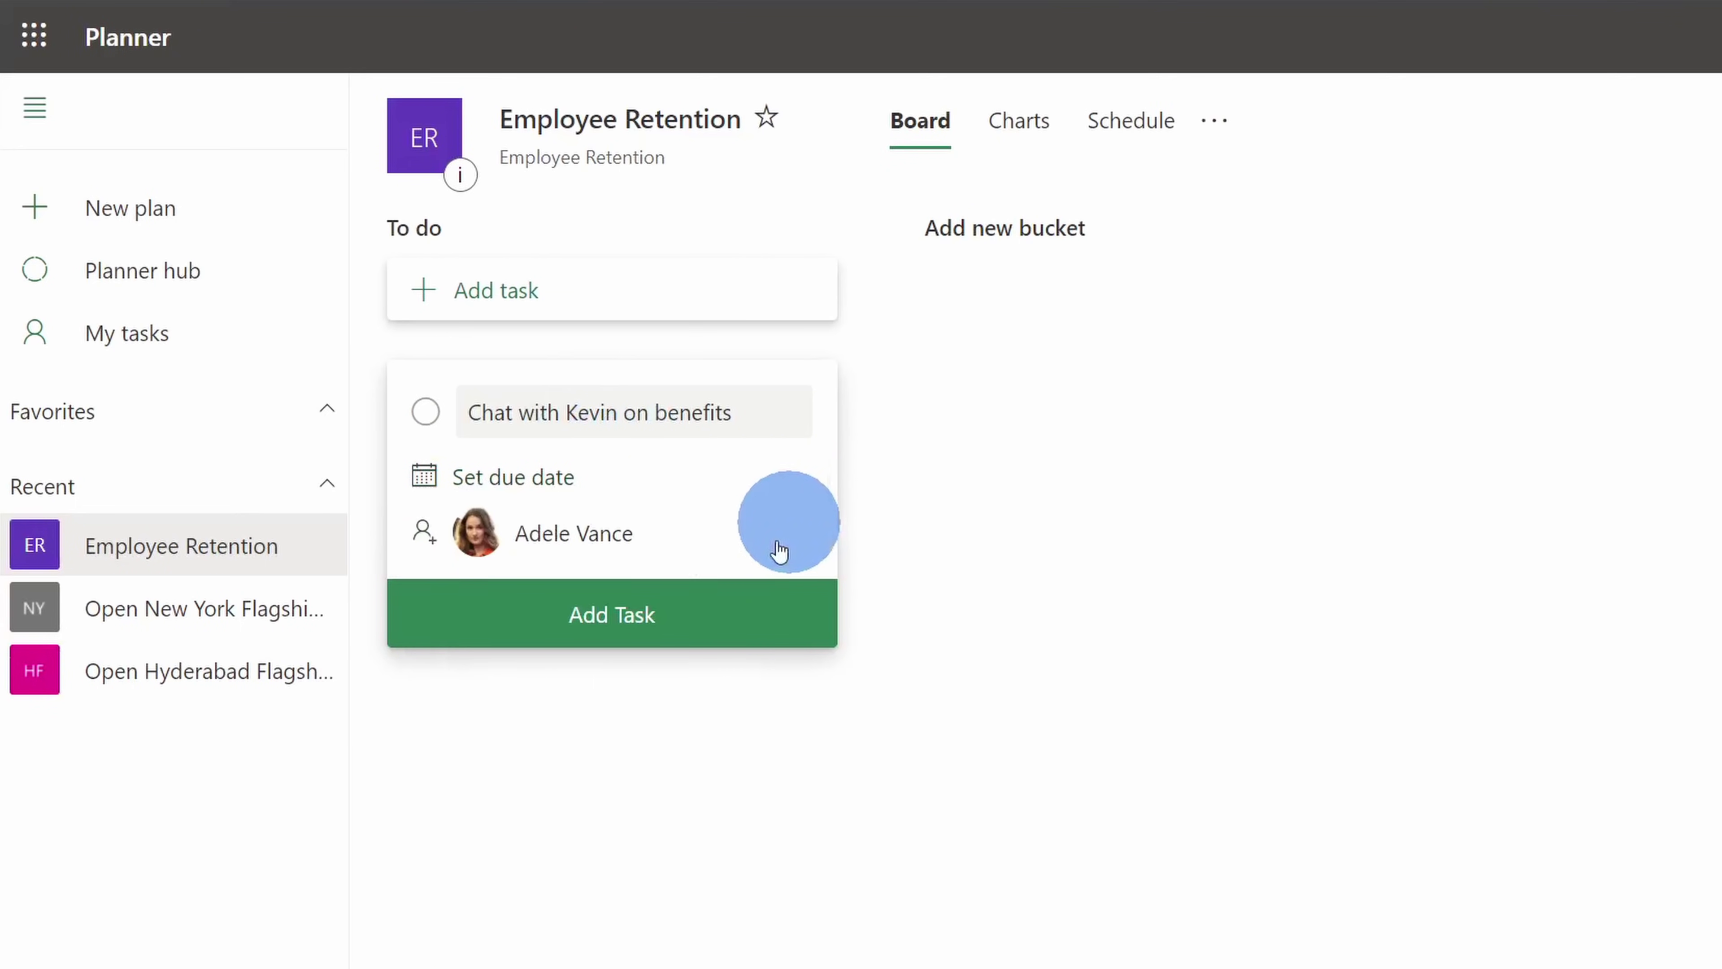
left_click(708, 624)
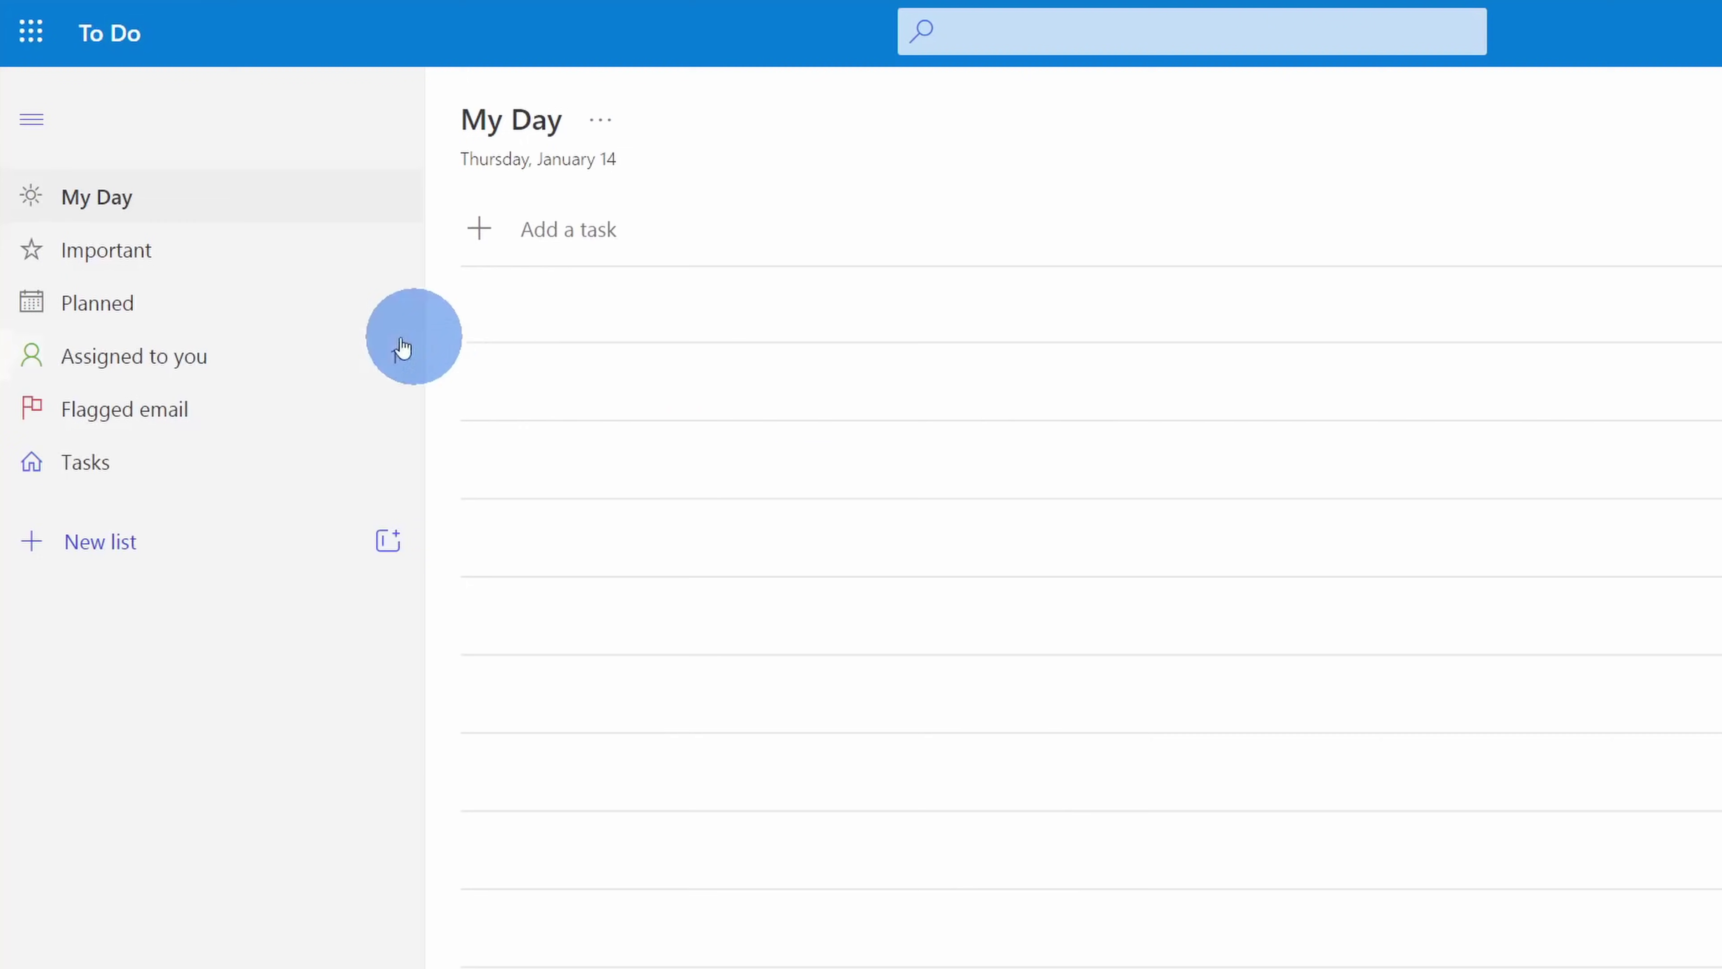
- Check the Assigned to you list, then scroll through the full To Do Settings and smart lists
left_click(294, 361)
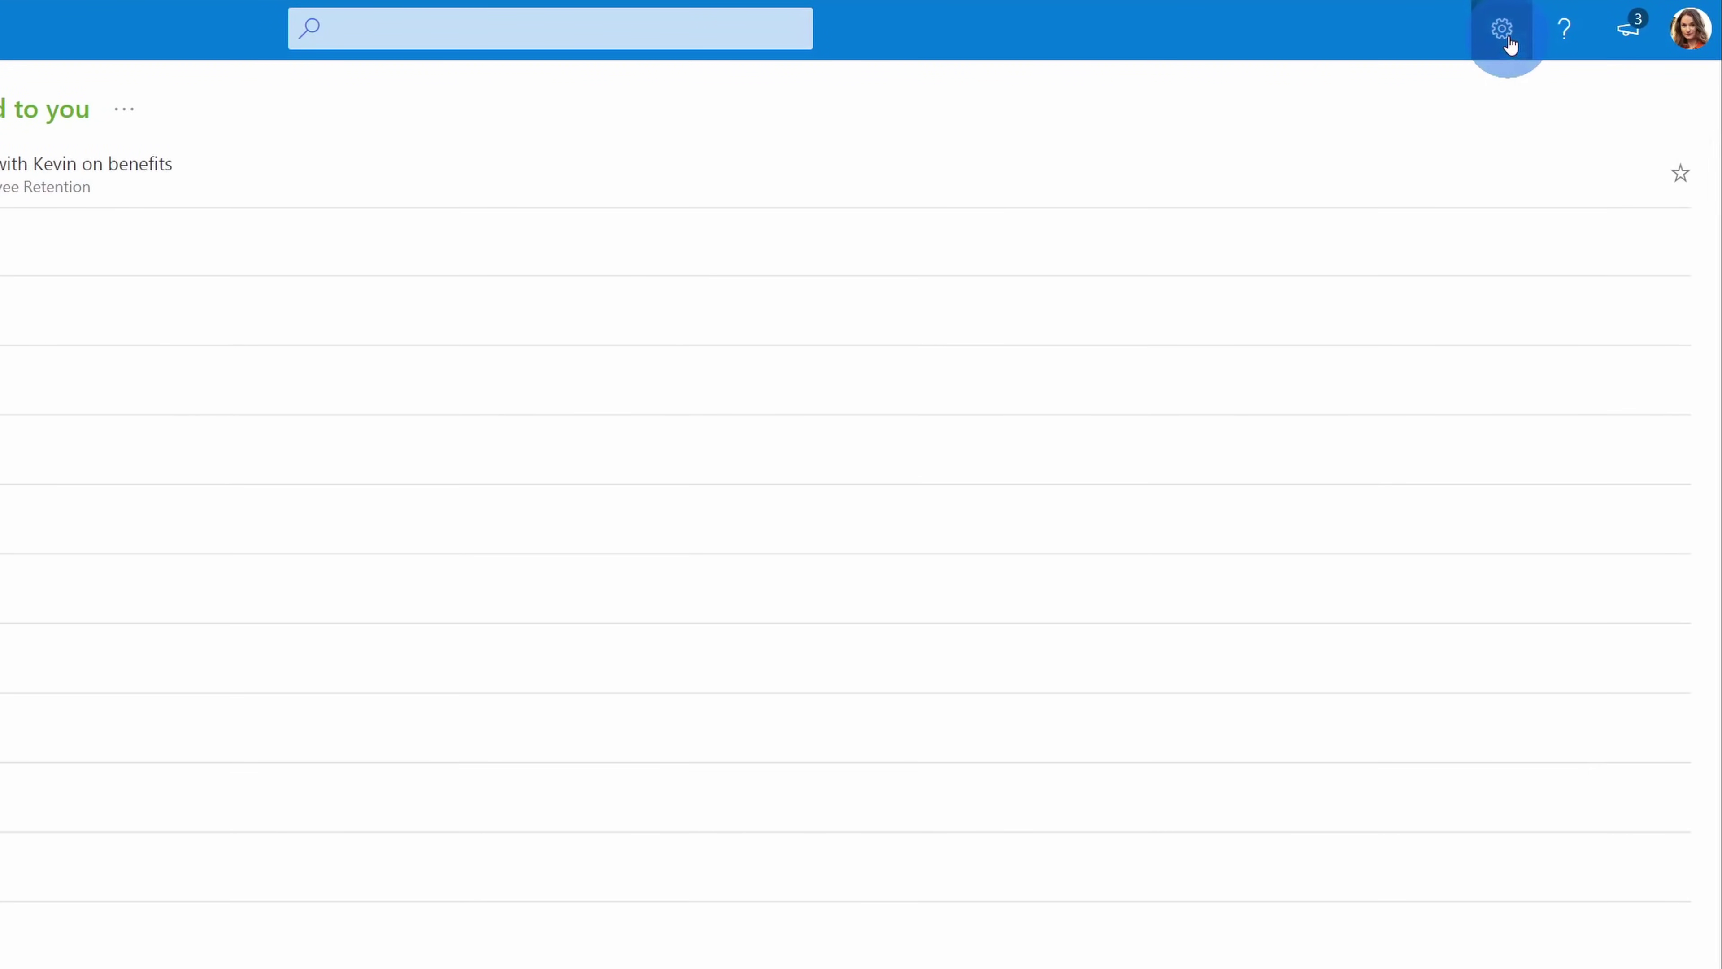
left_click(1508, 40)
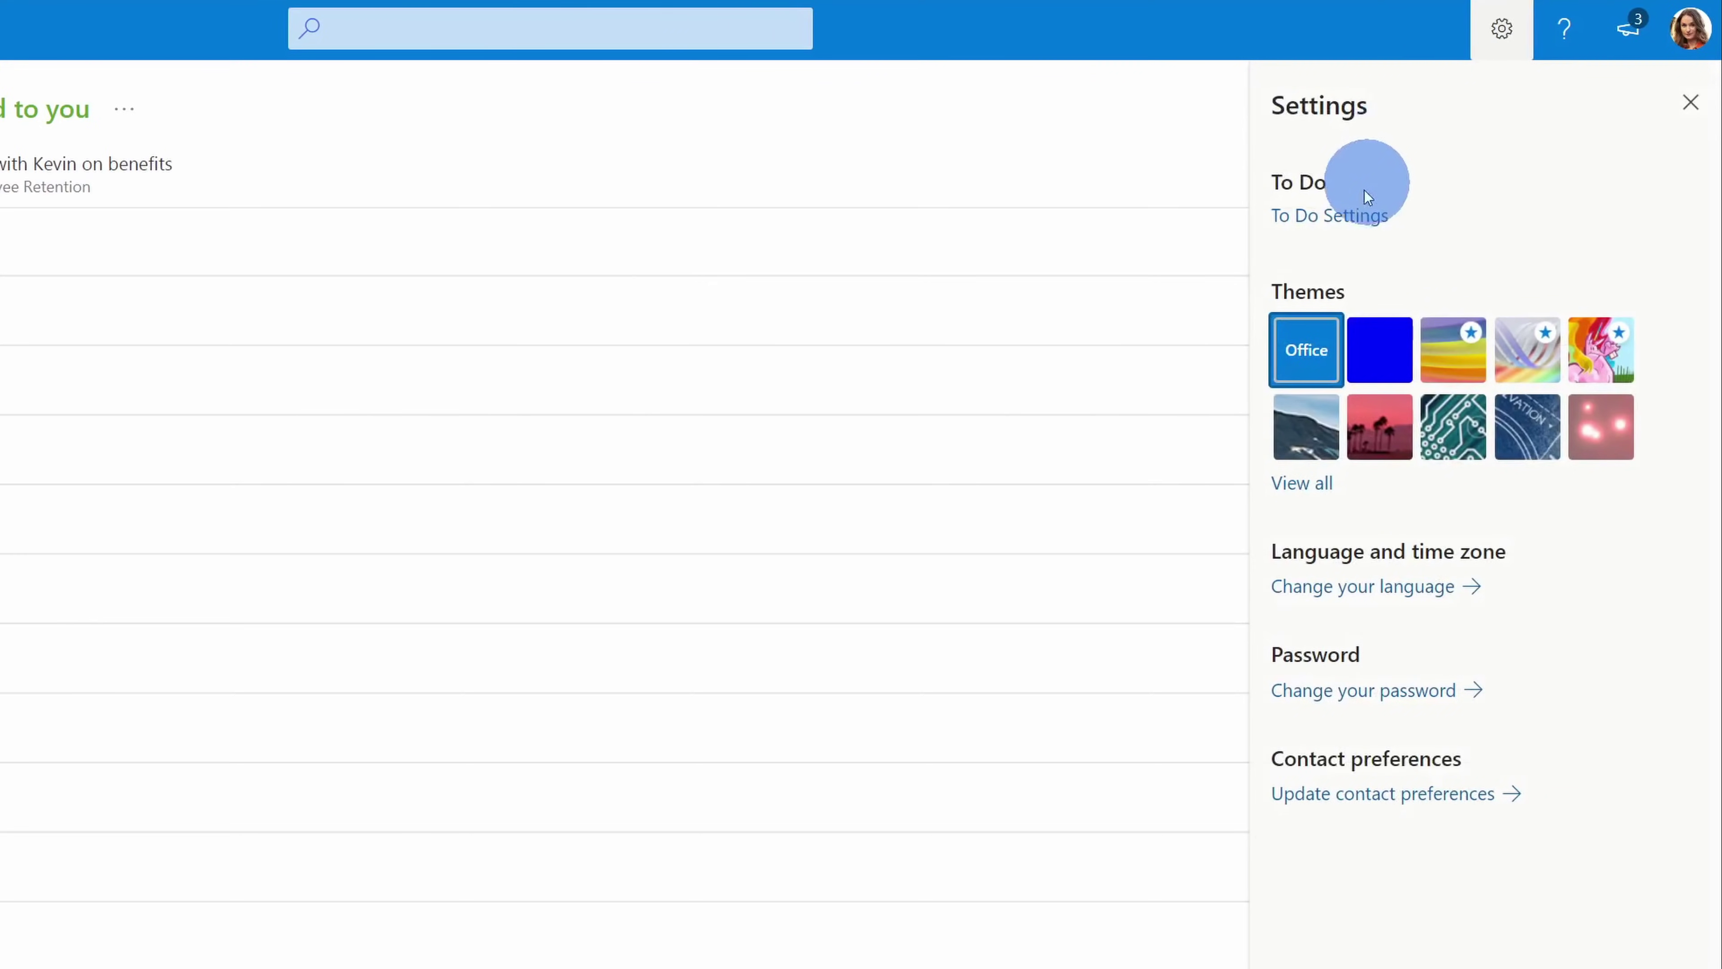
left_click(1354, 217)
scroll(1011, 331, "down", 1)
scroll(1058, 478, "down", 15)
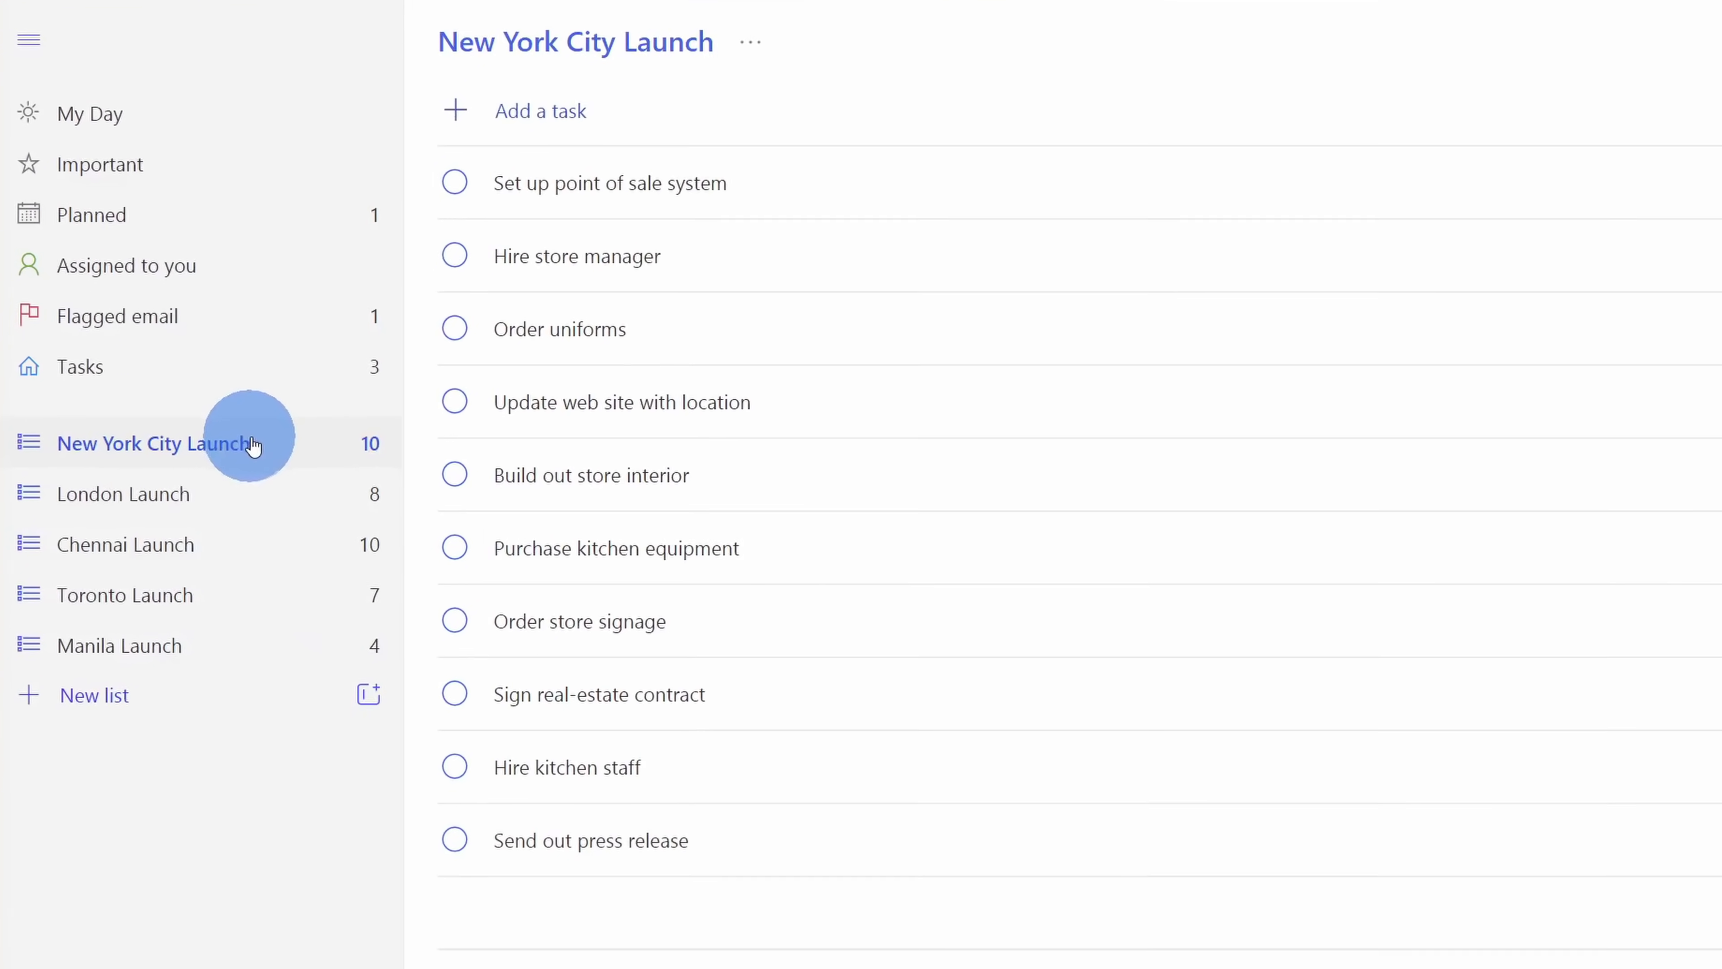
- Create an invitation link for the New York City Launch list and review its access settings
right_click(290, 447)
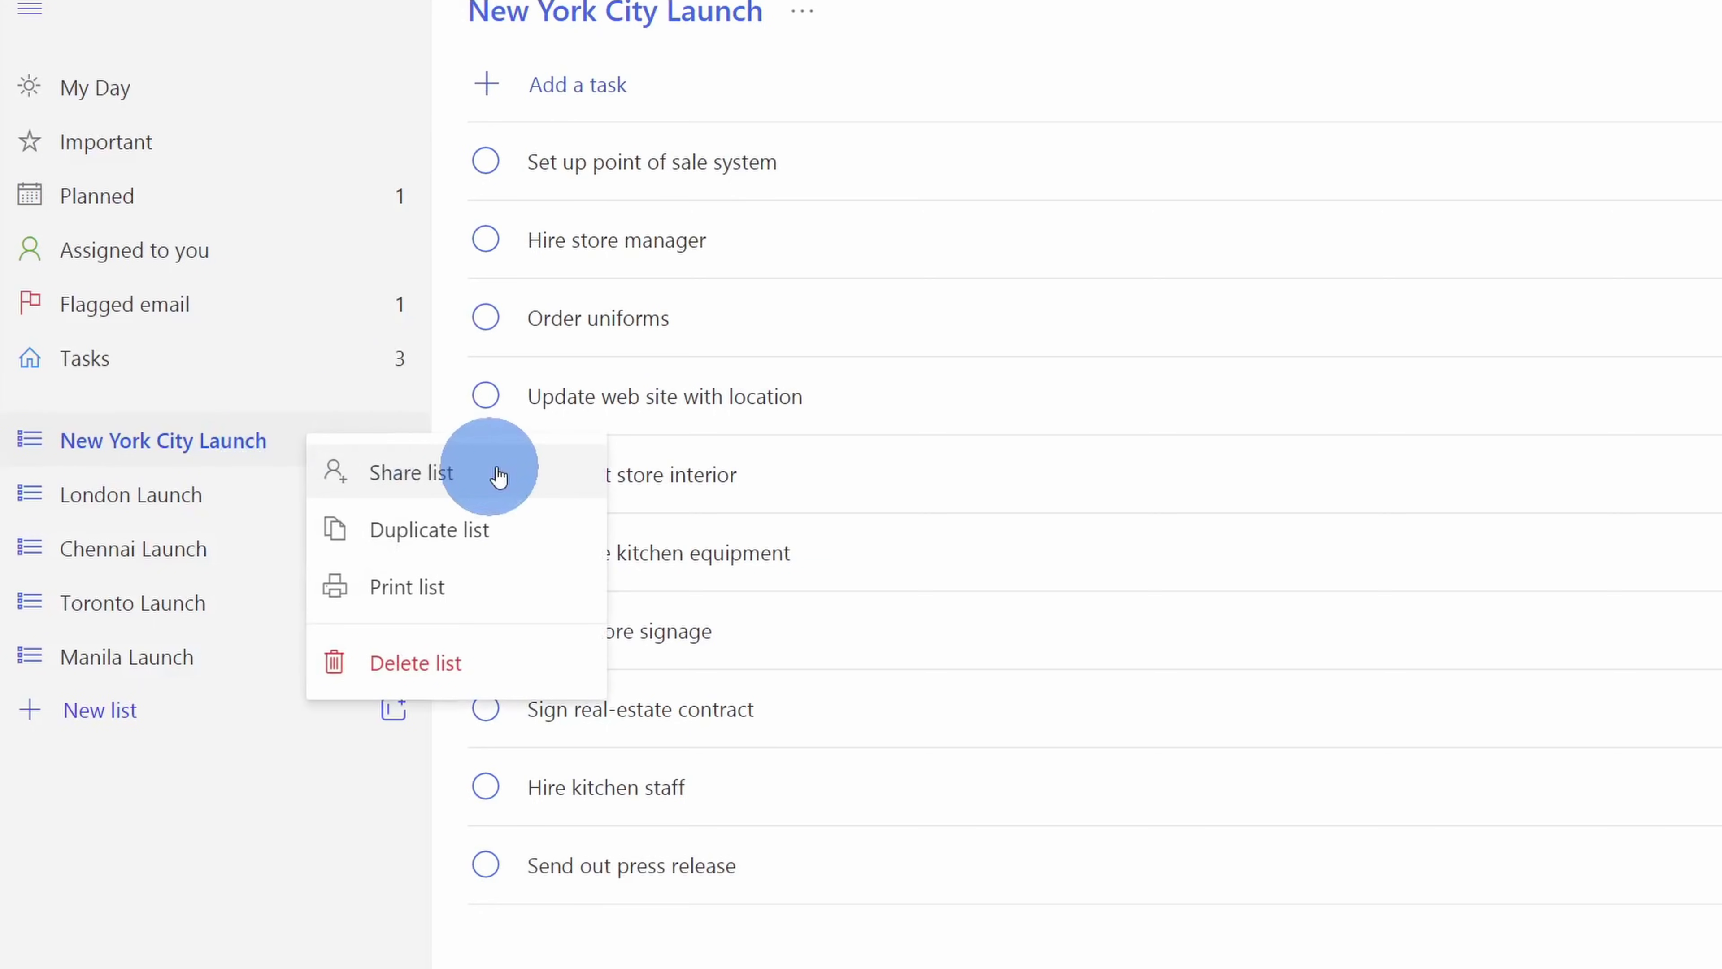
key("Escape")
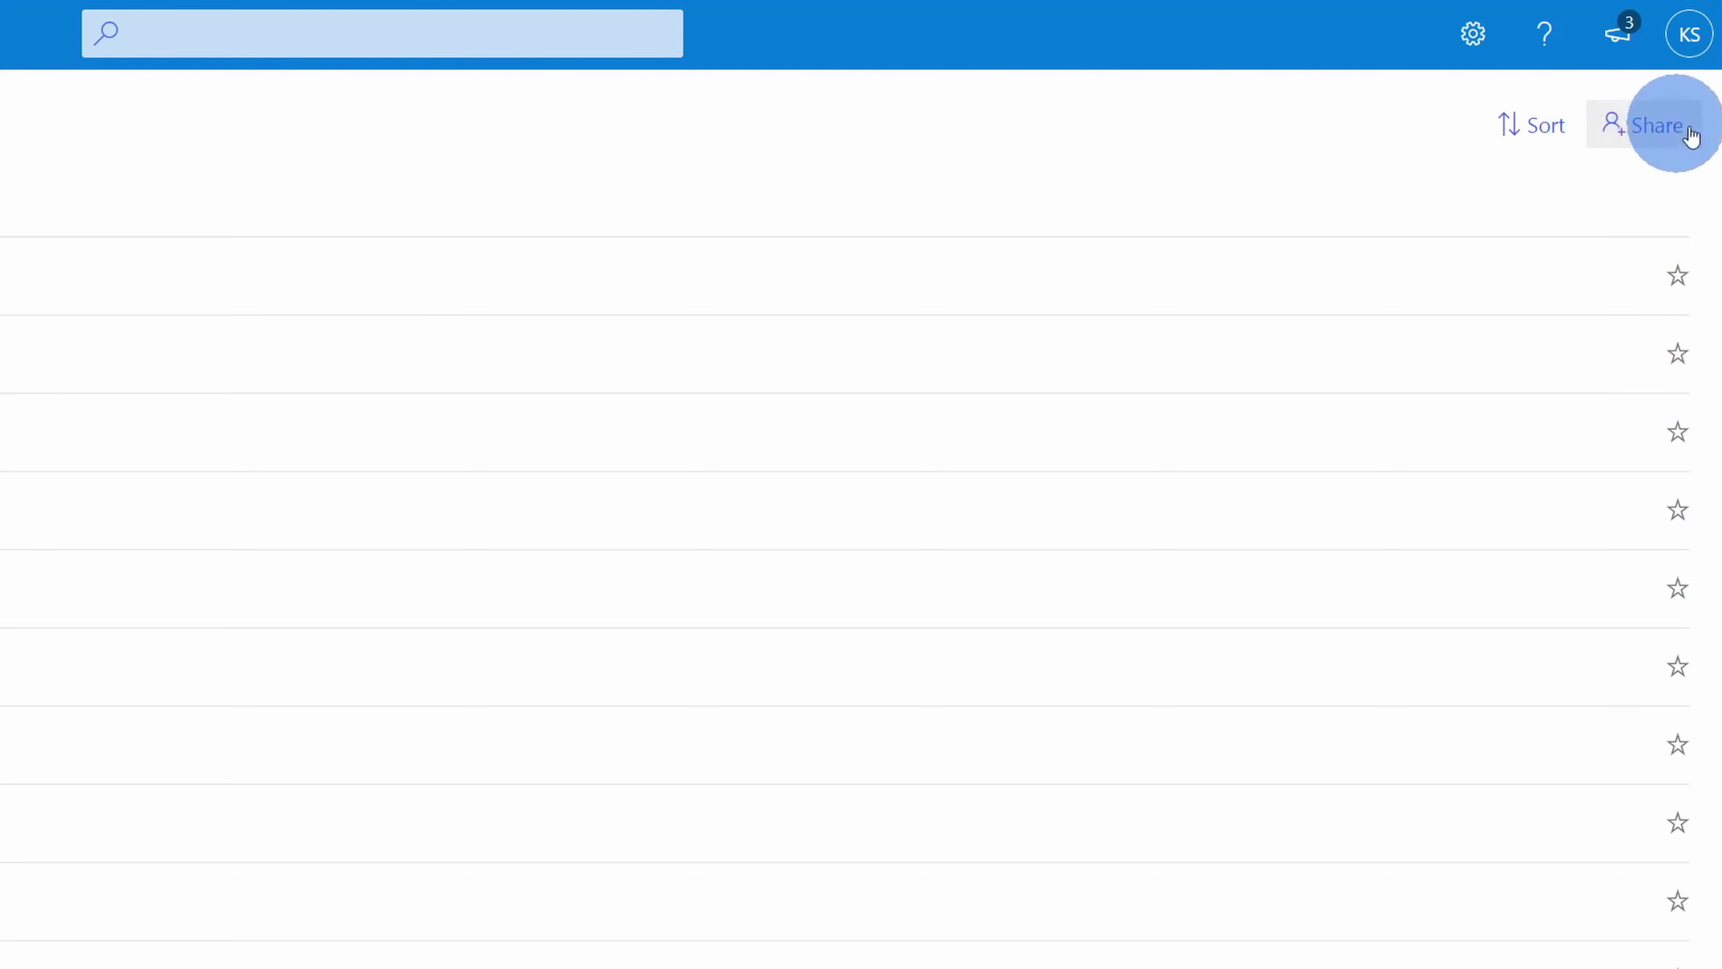
left_click(1649, 134)
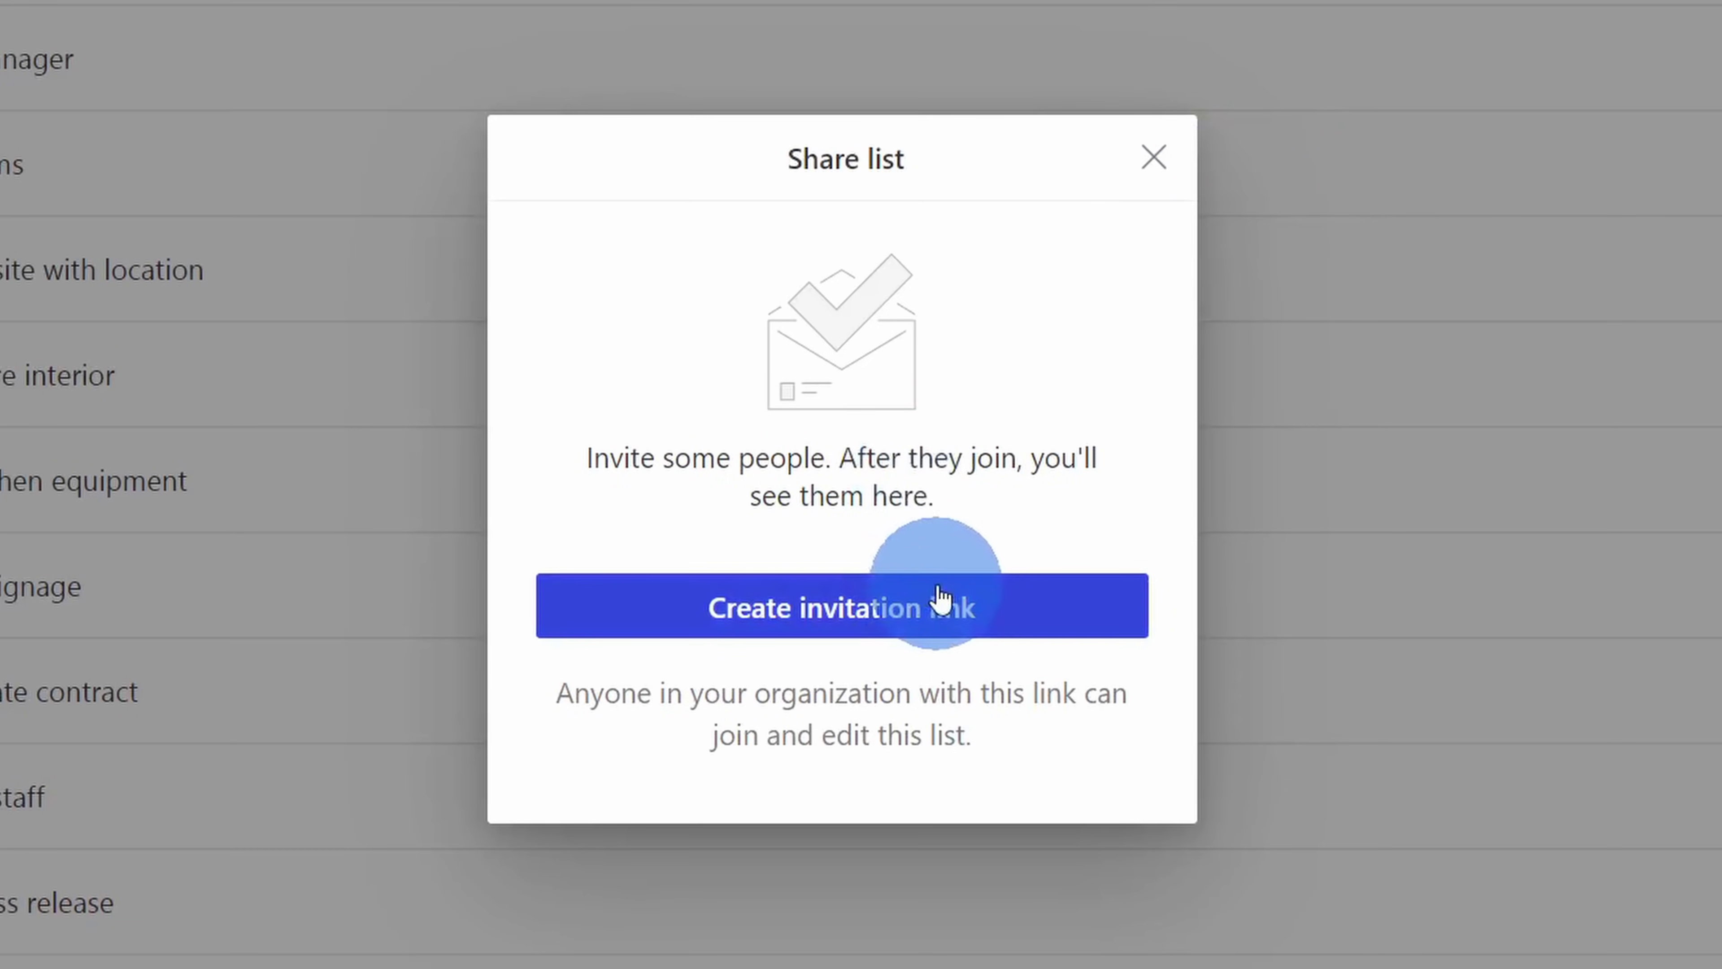
left_click(948, 614)
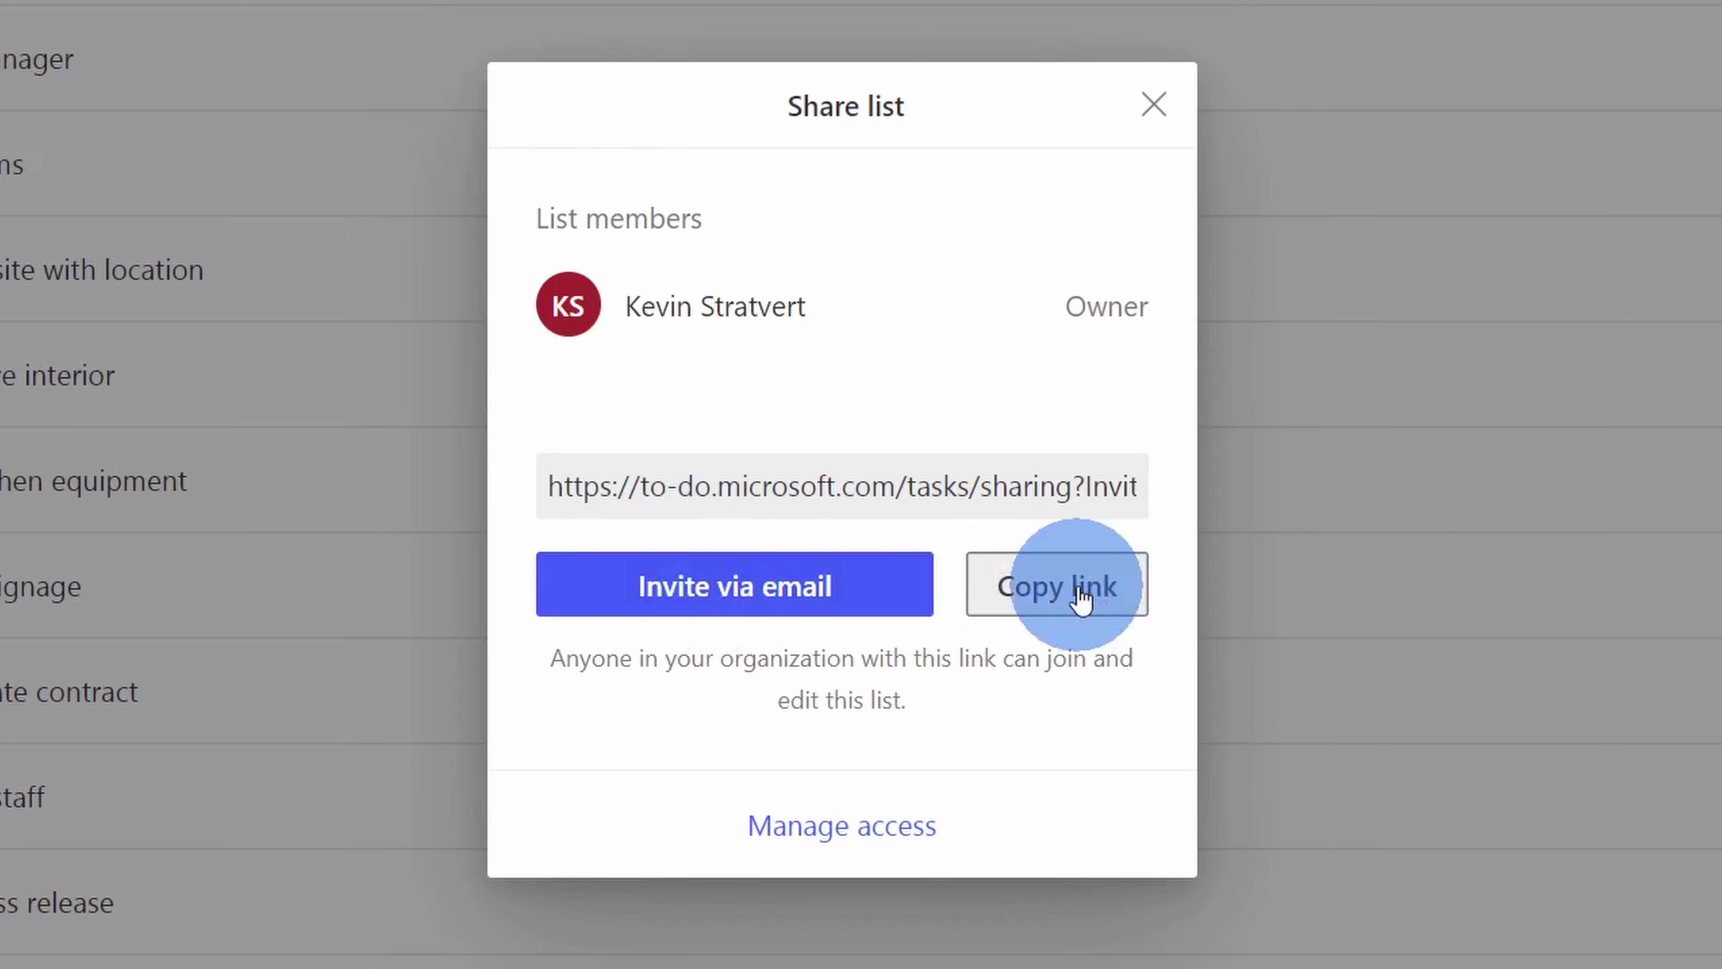
left_click(848, 825)
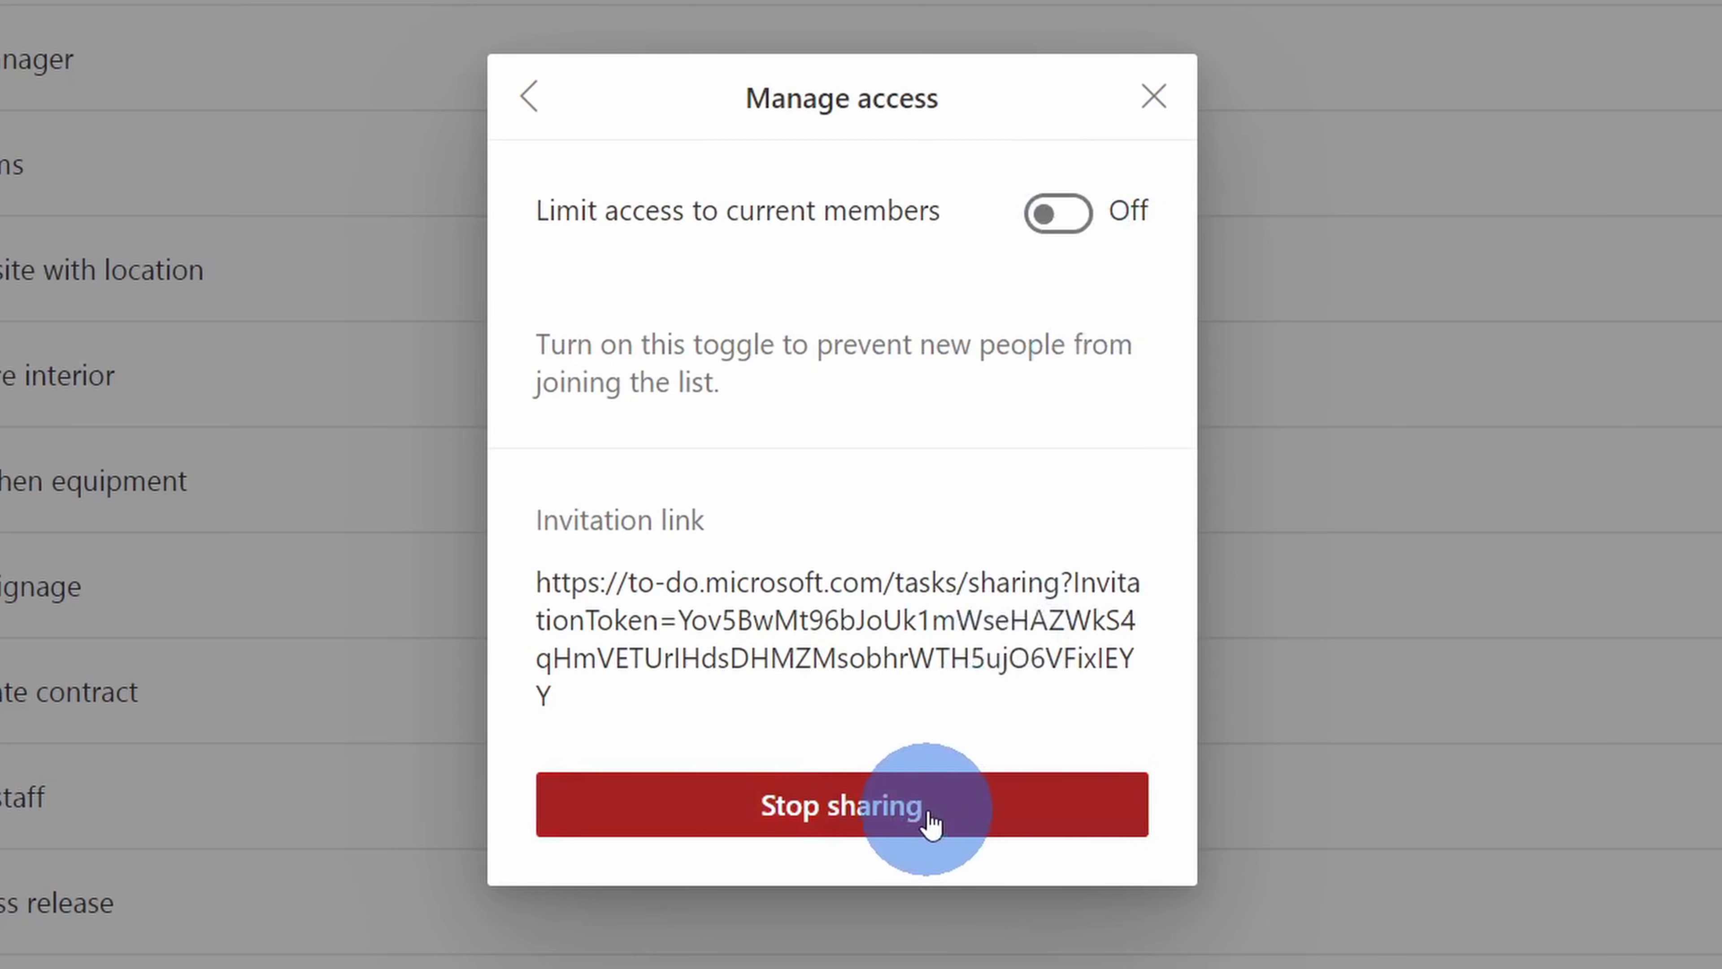
left_click(524, 94)
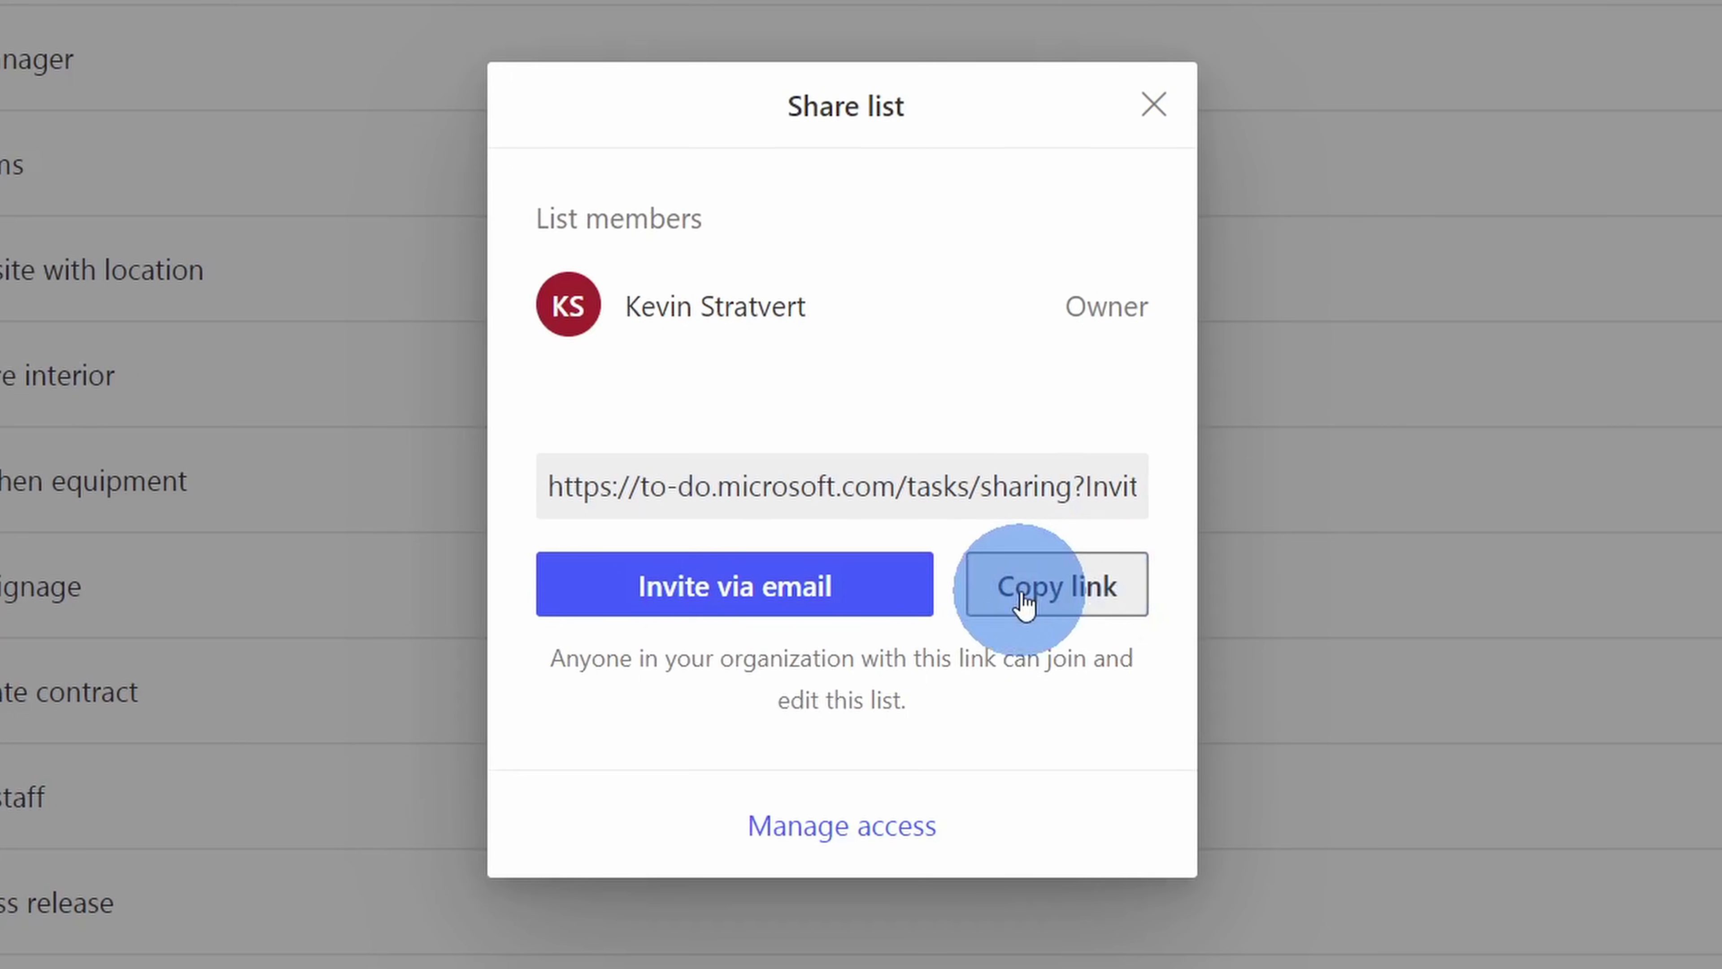
left_click(0, 829)
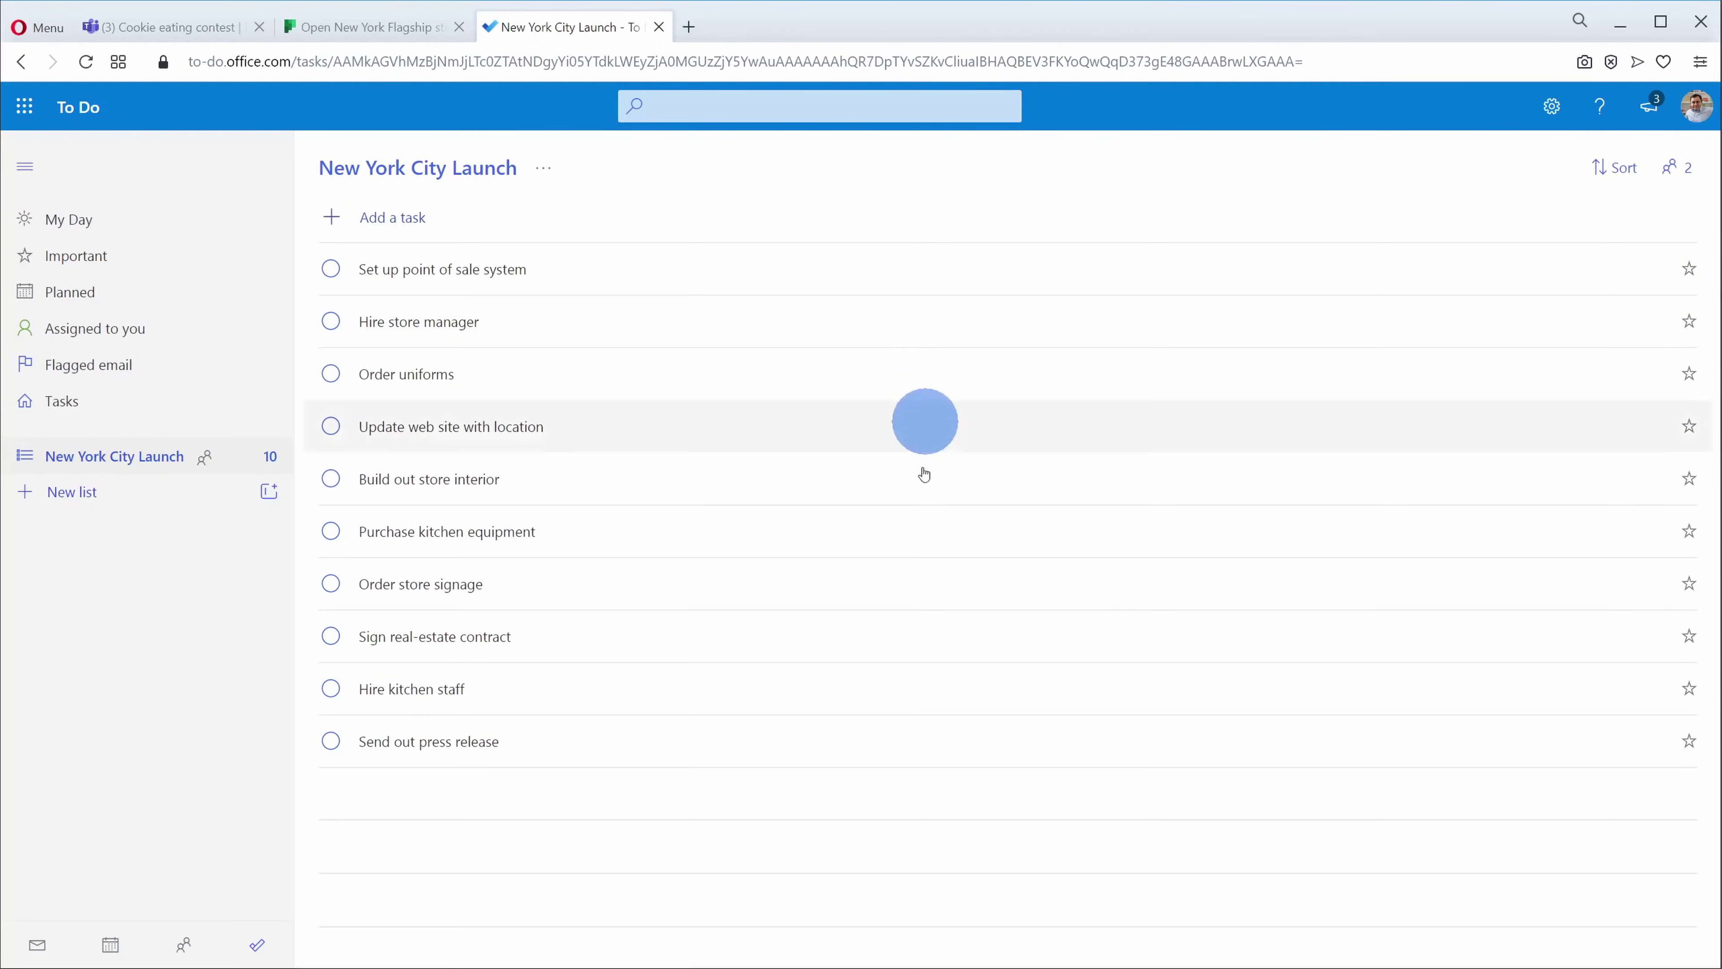
- Reopen the New York City Launch sharing details and copy the list's invitation link
left_click(1675, 180)
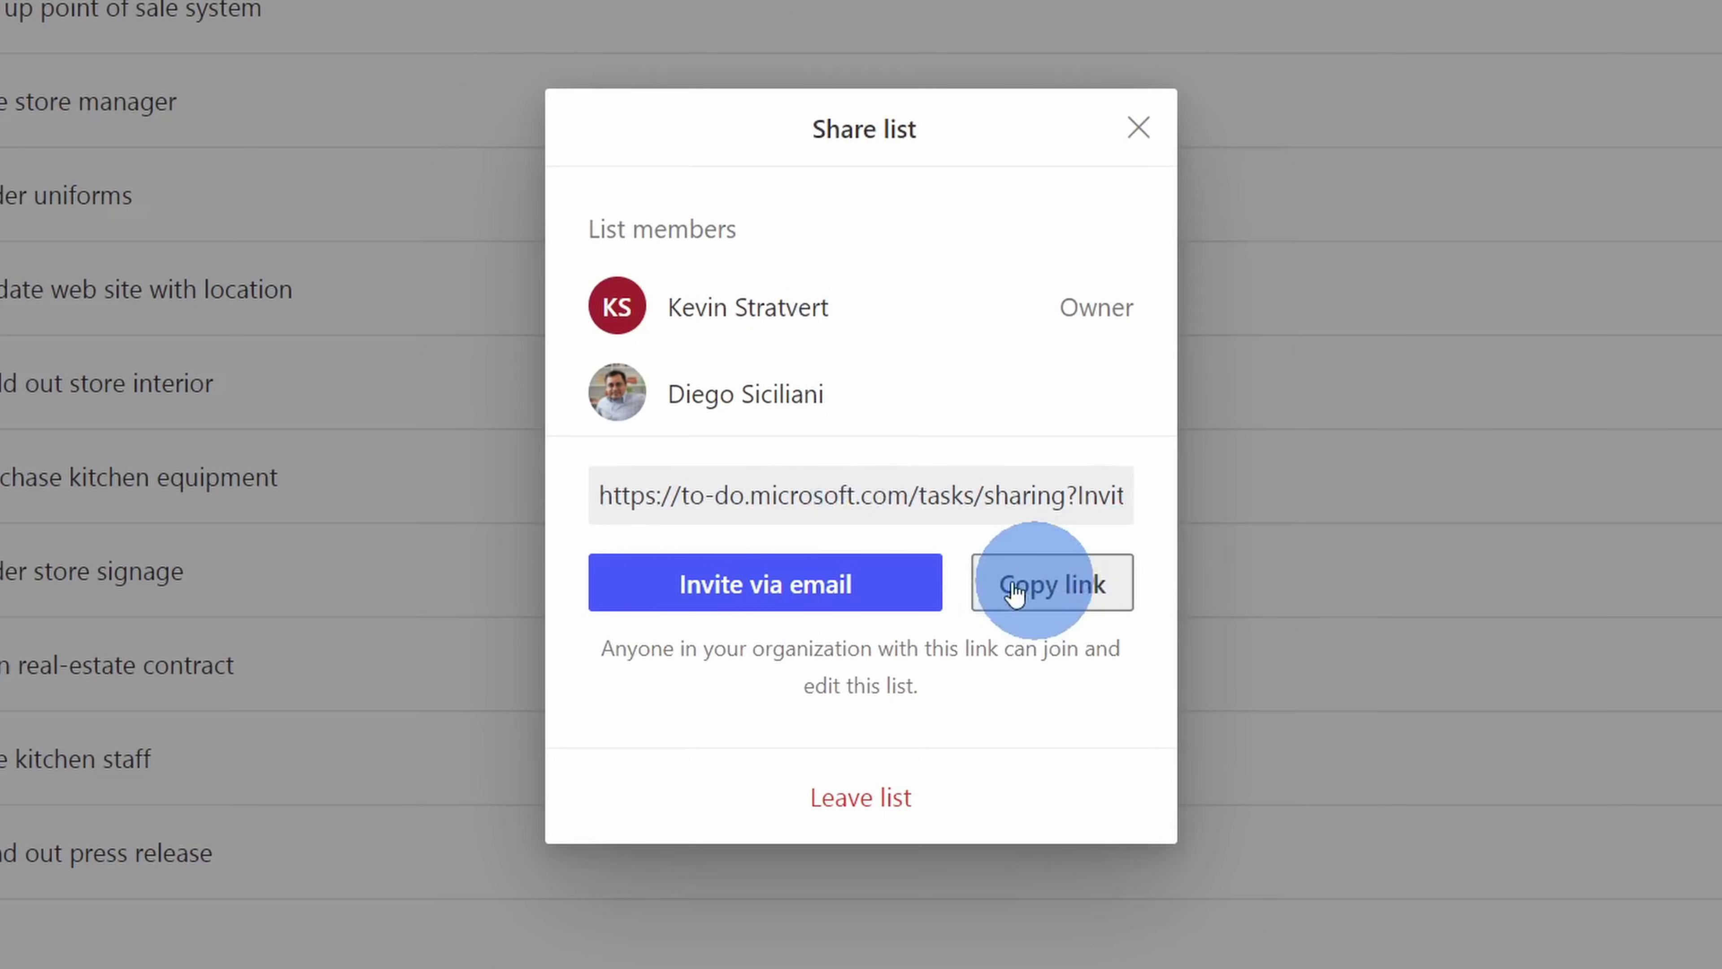
left_click(1049, 591)
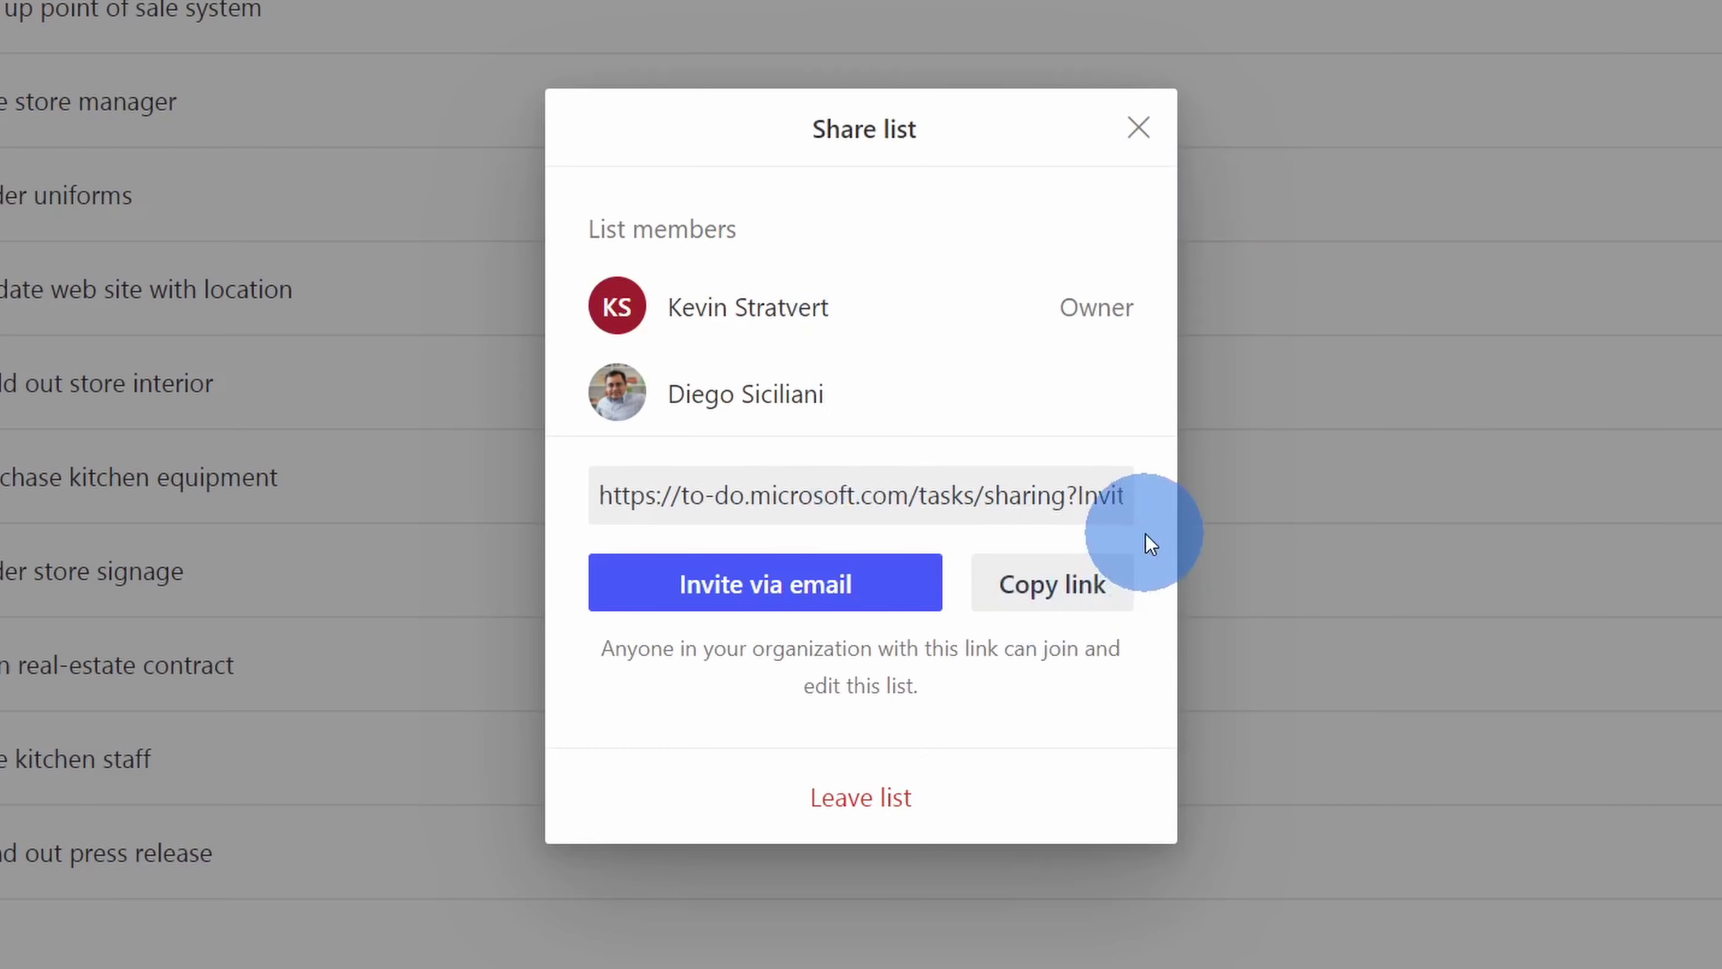
left_click(964, 1)
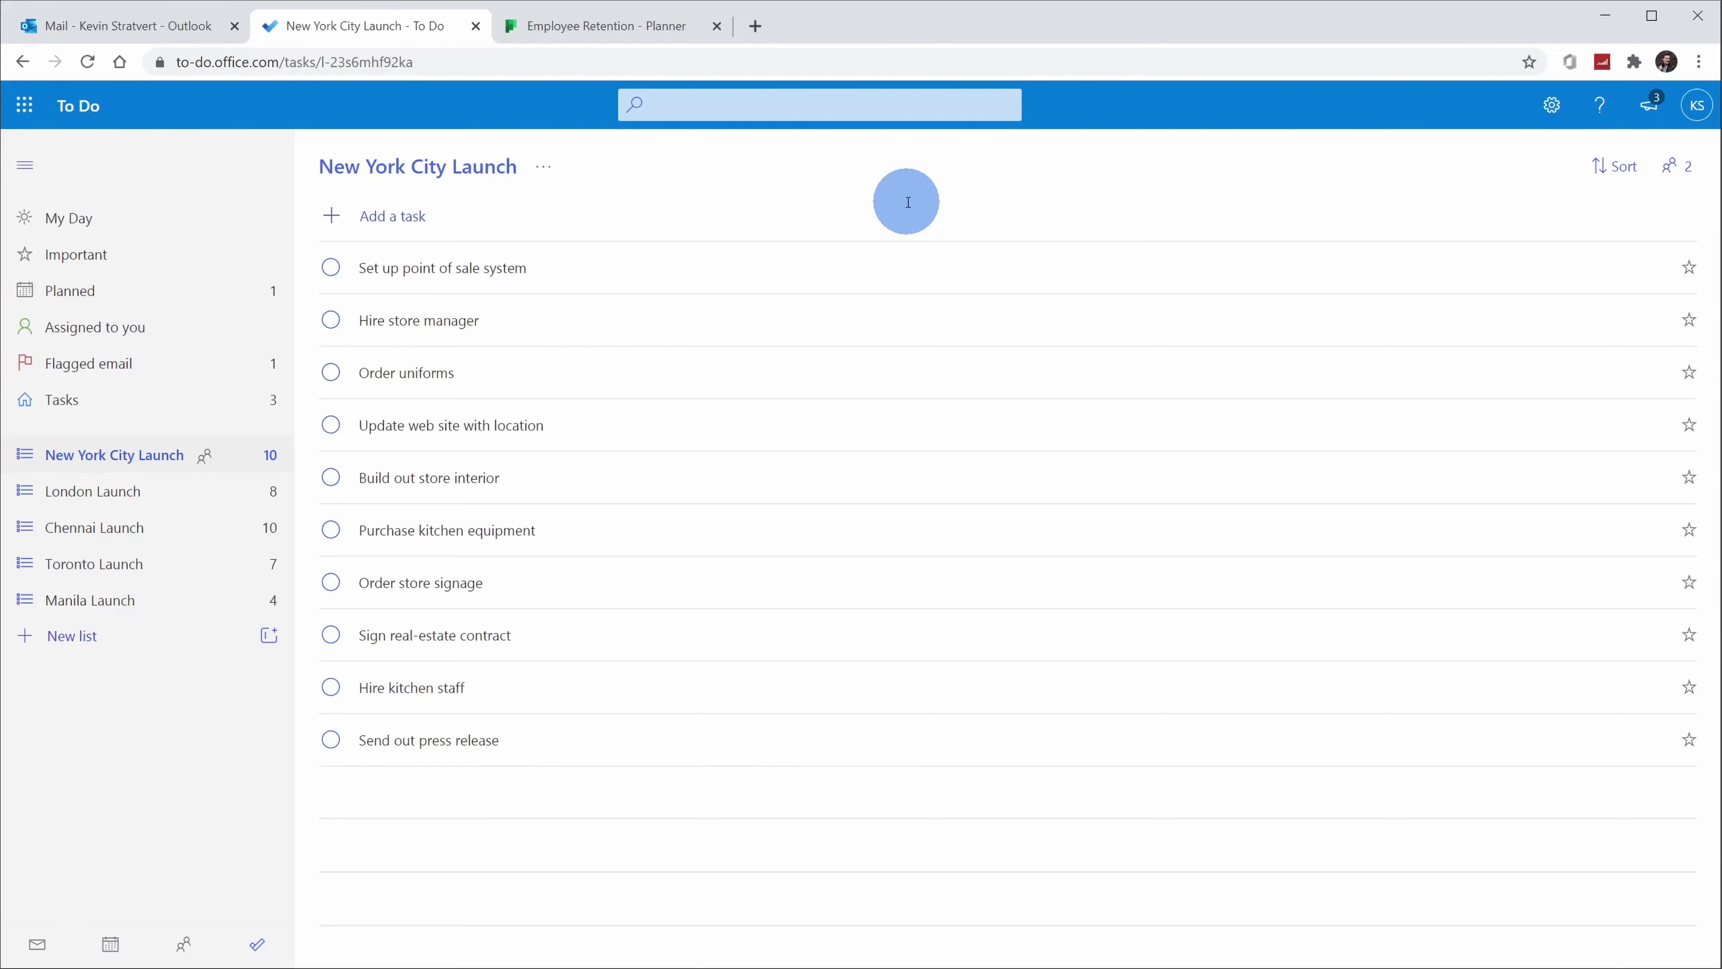
- Assign the Order uniforms task to the other New York City Launch list member
left_click(659, 379)
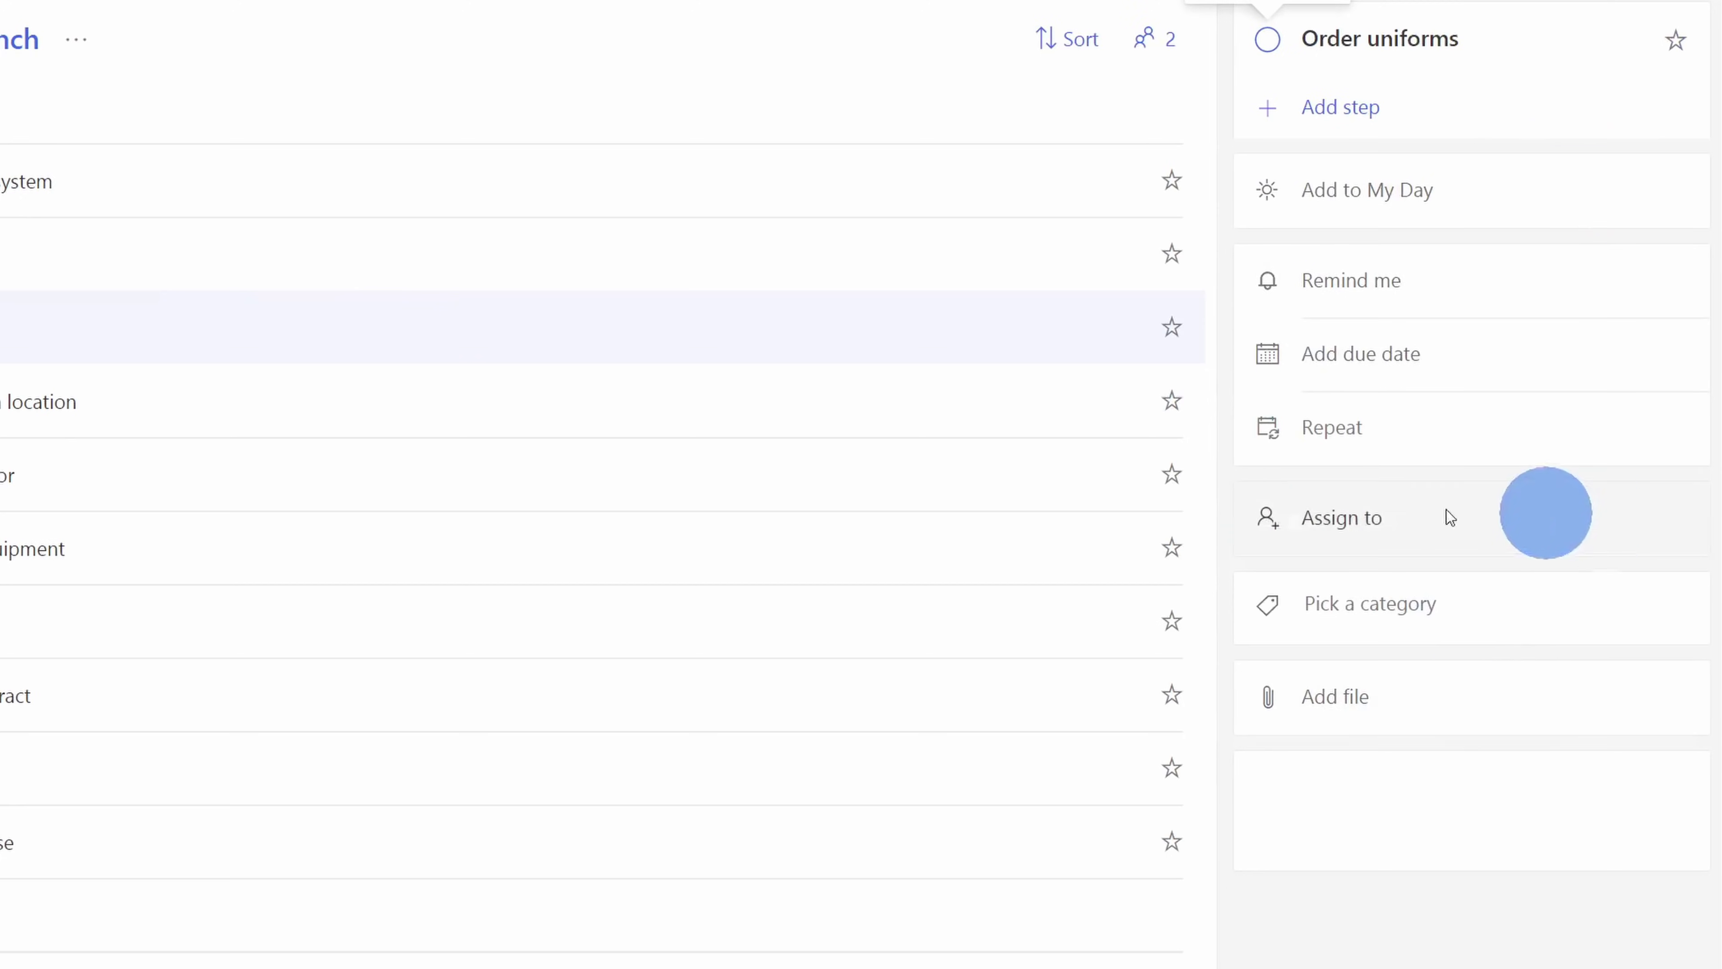
left_click(1428, 528)
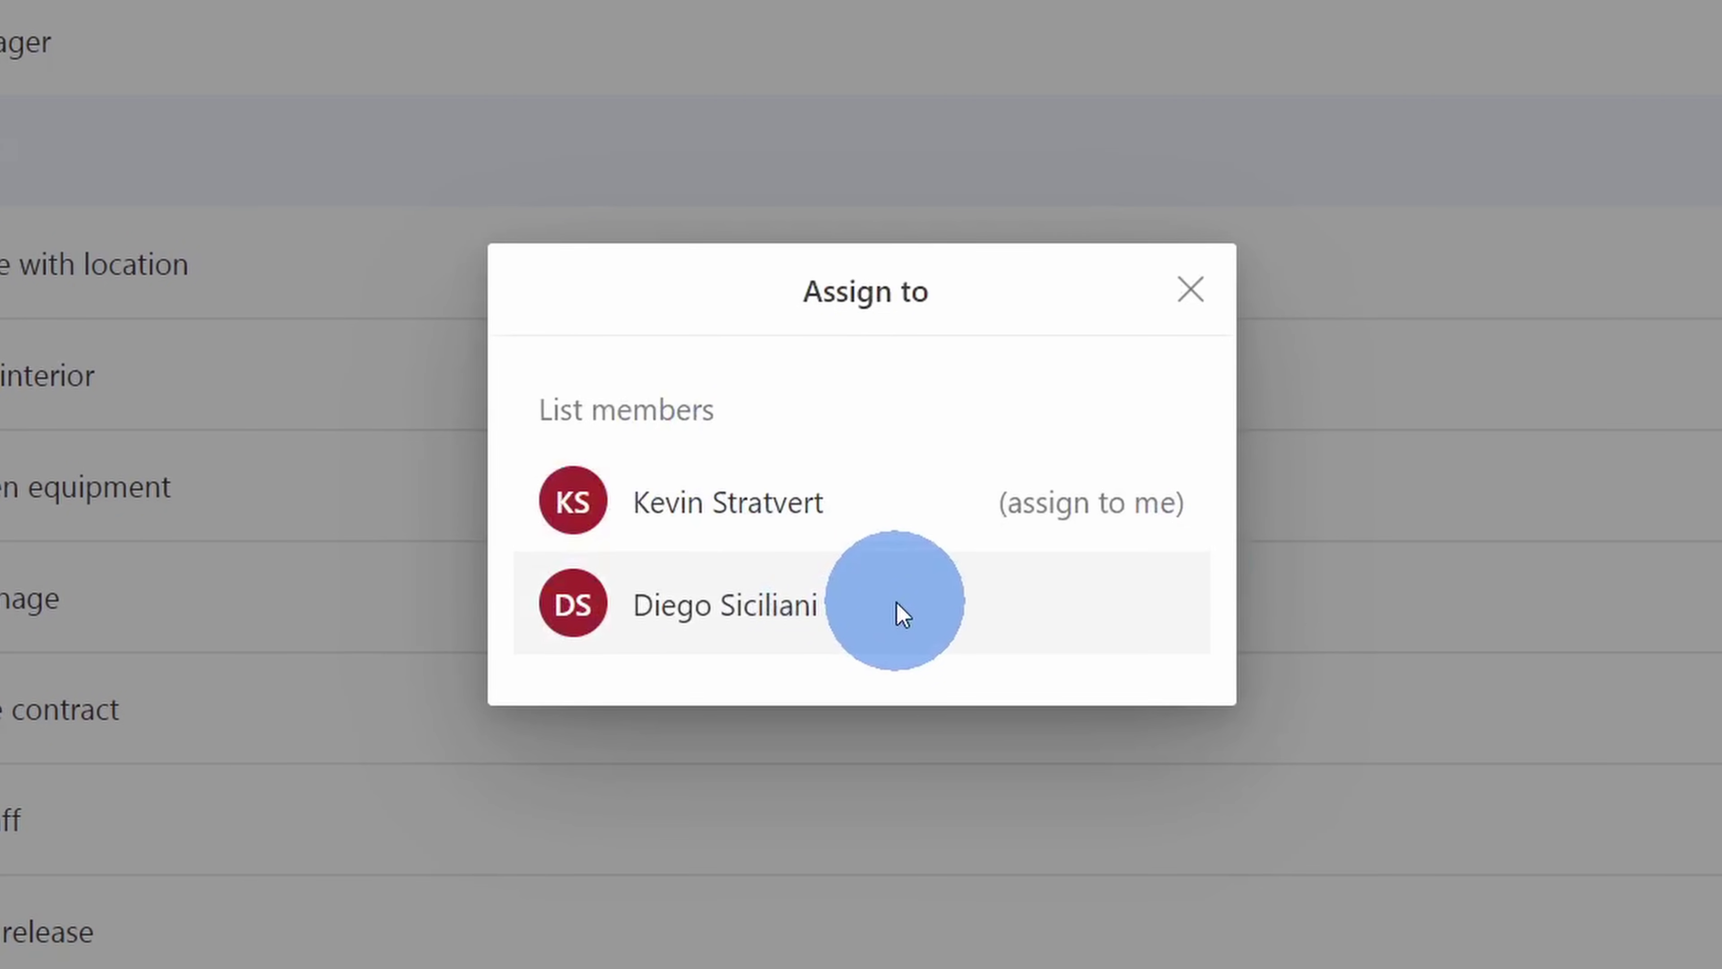
left_click(897, 602)
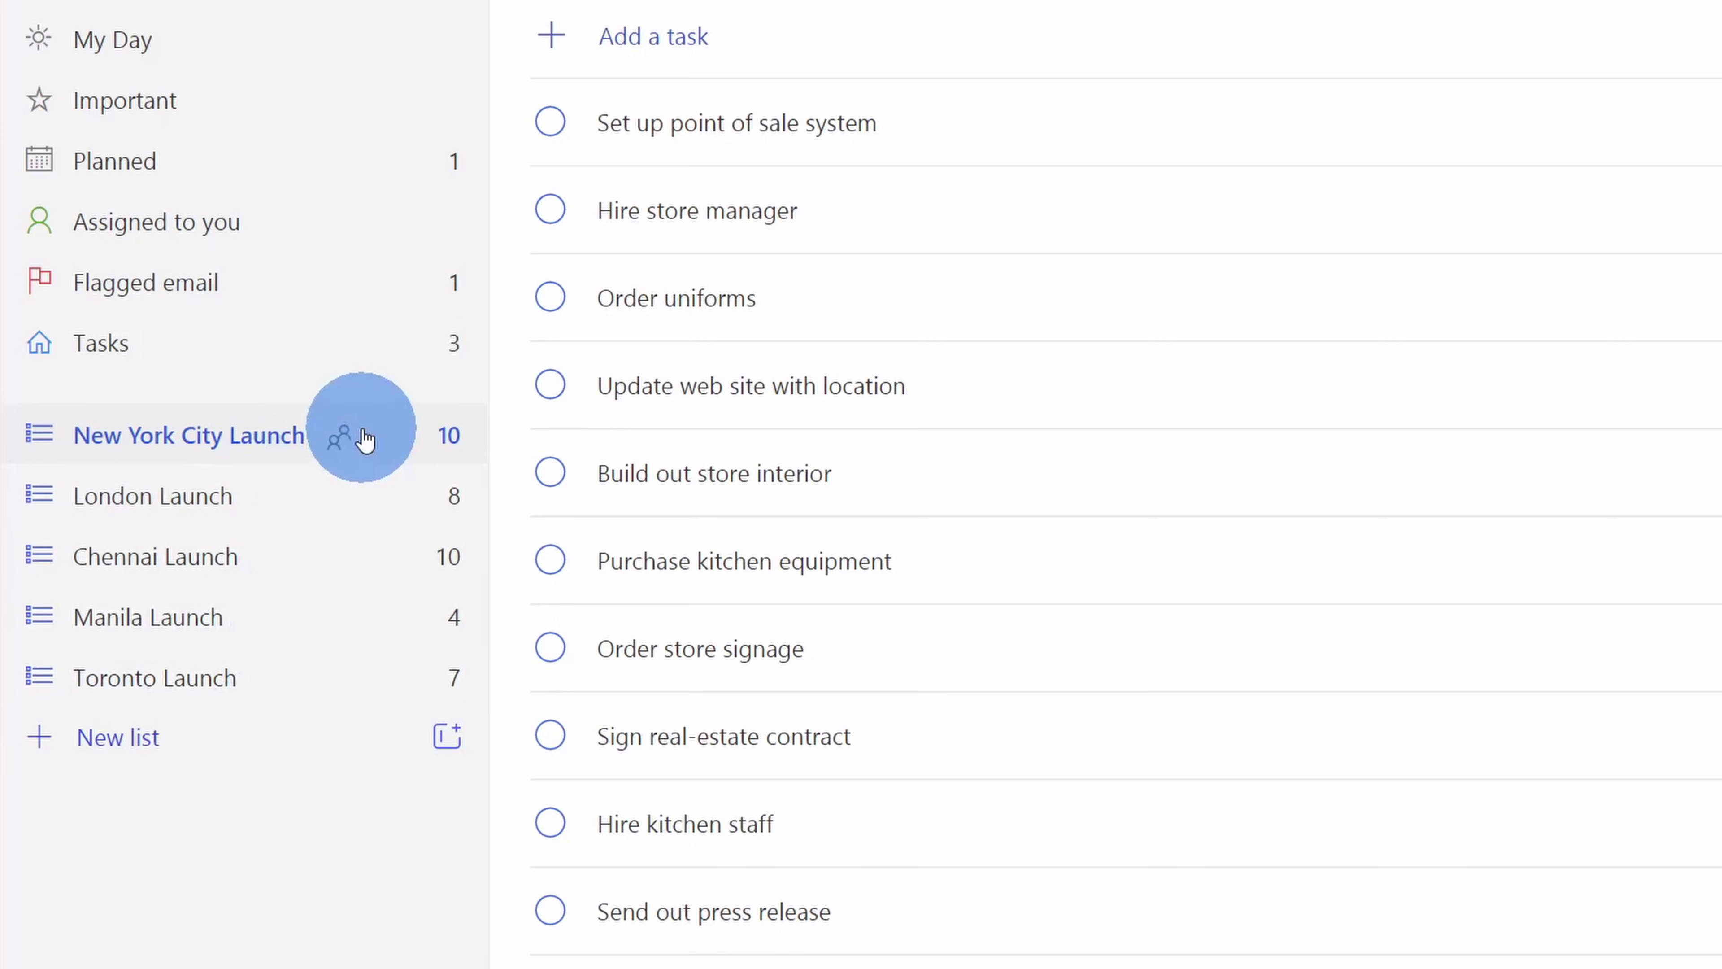
- Create a list group named Launches, move Toronto Launch into it, then collapse and expand it
left_click(448, 738)
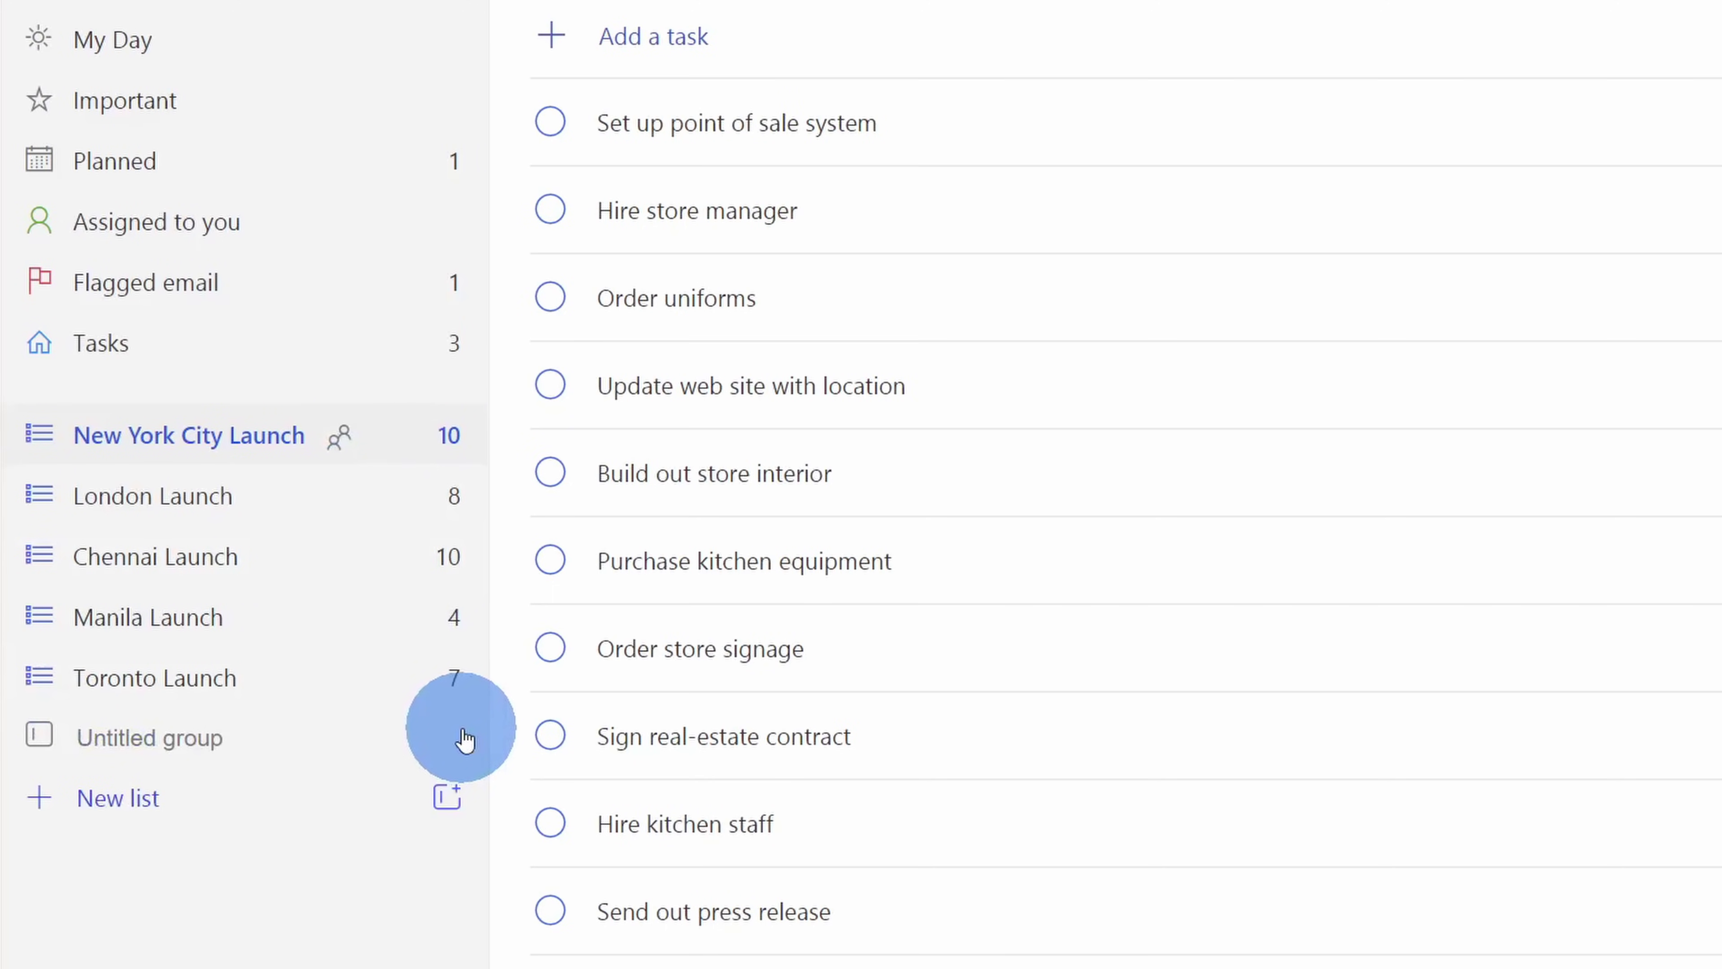
type("Launches")
key("Return")
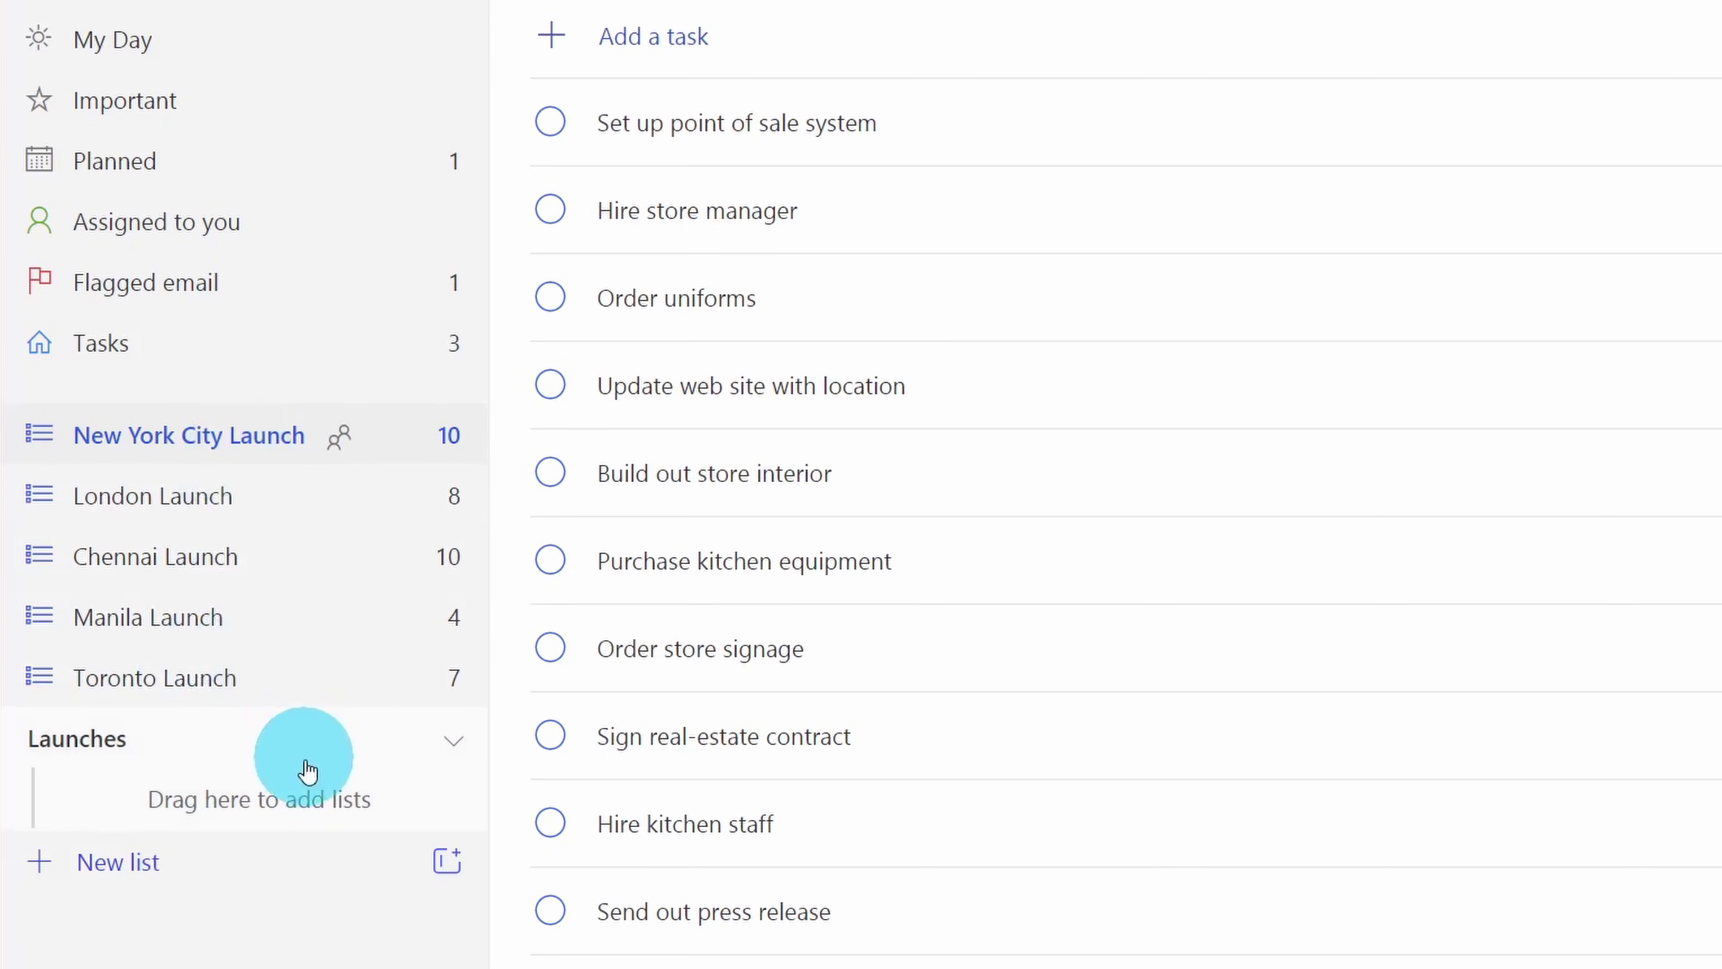
left_click_drag(248, 651, 314, 789)
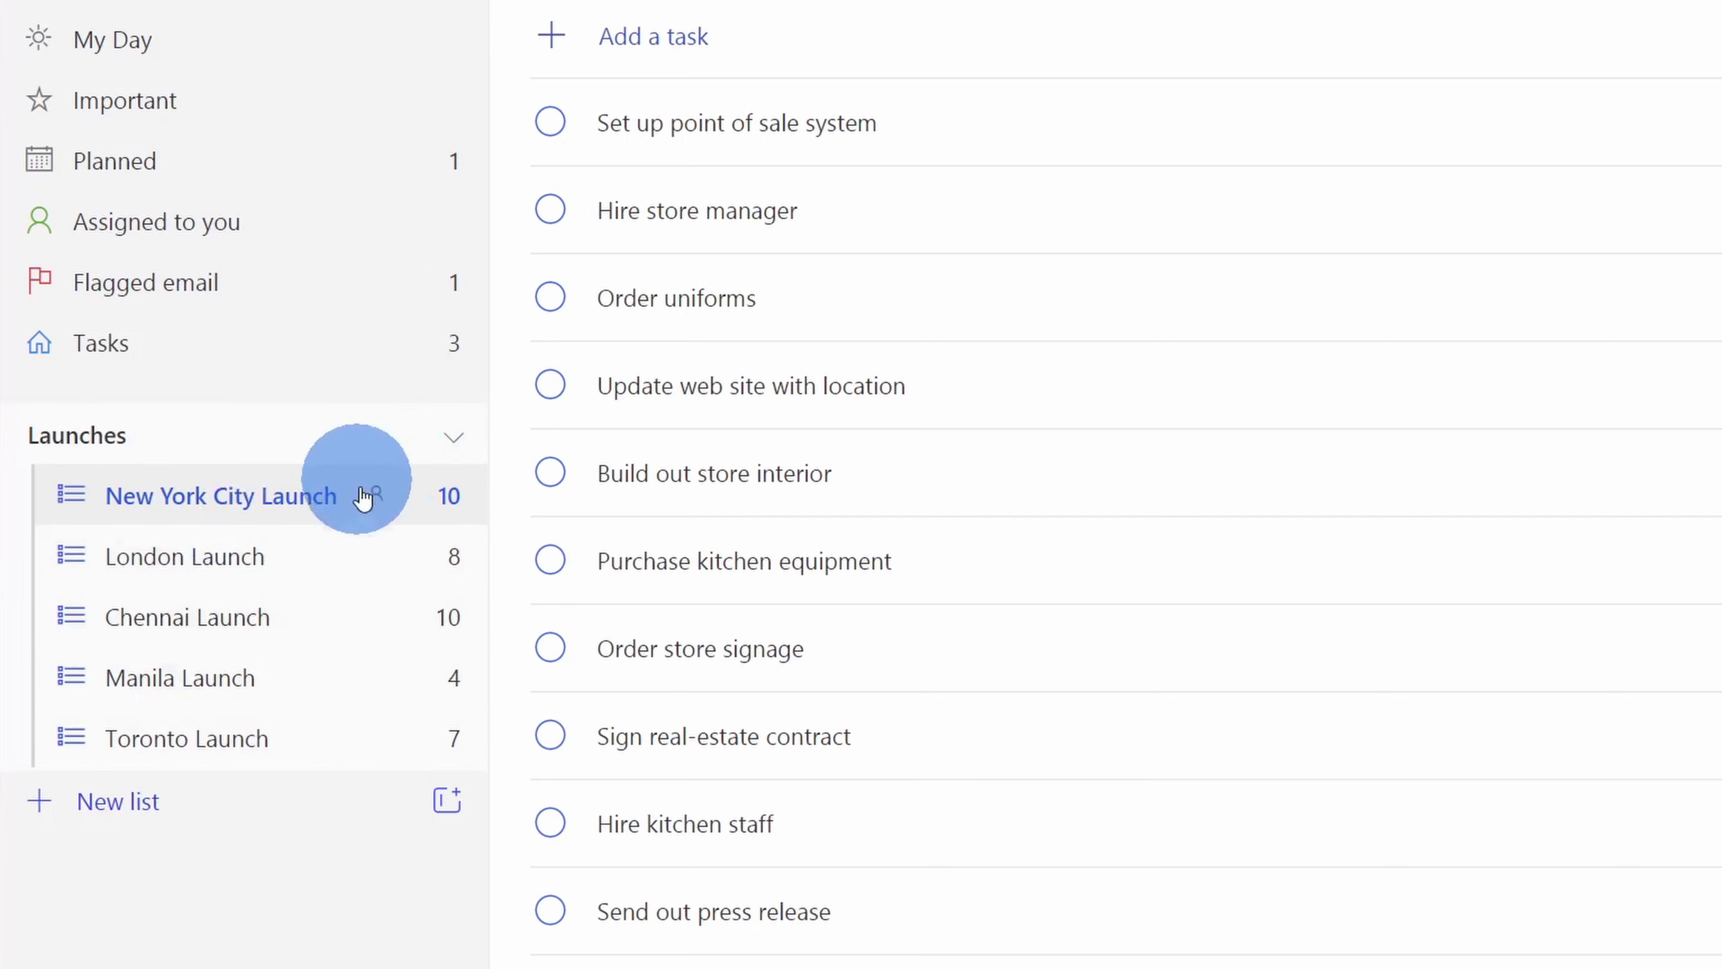
left_click(449, 437)
left_click(452, 437)
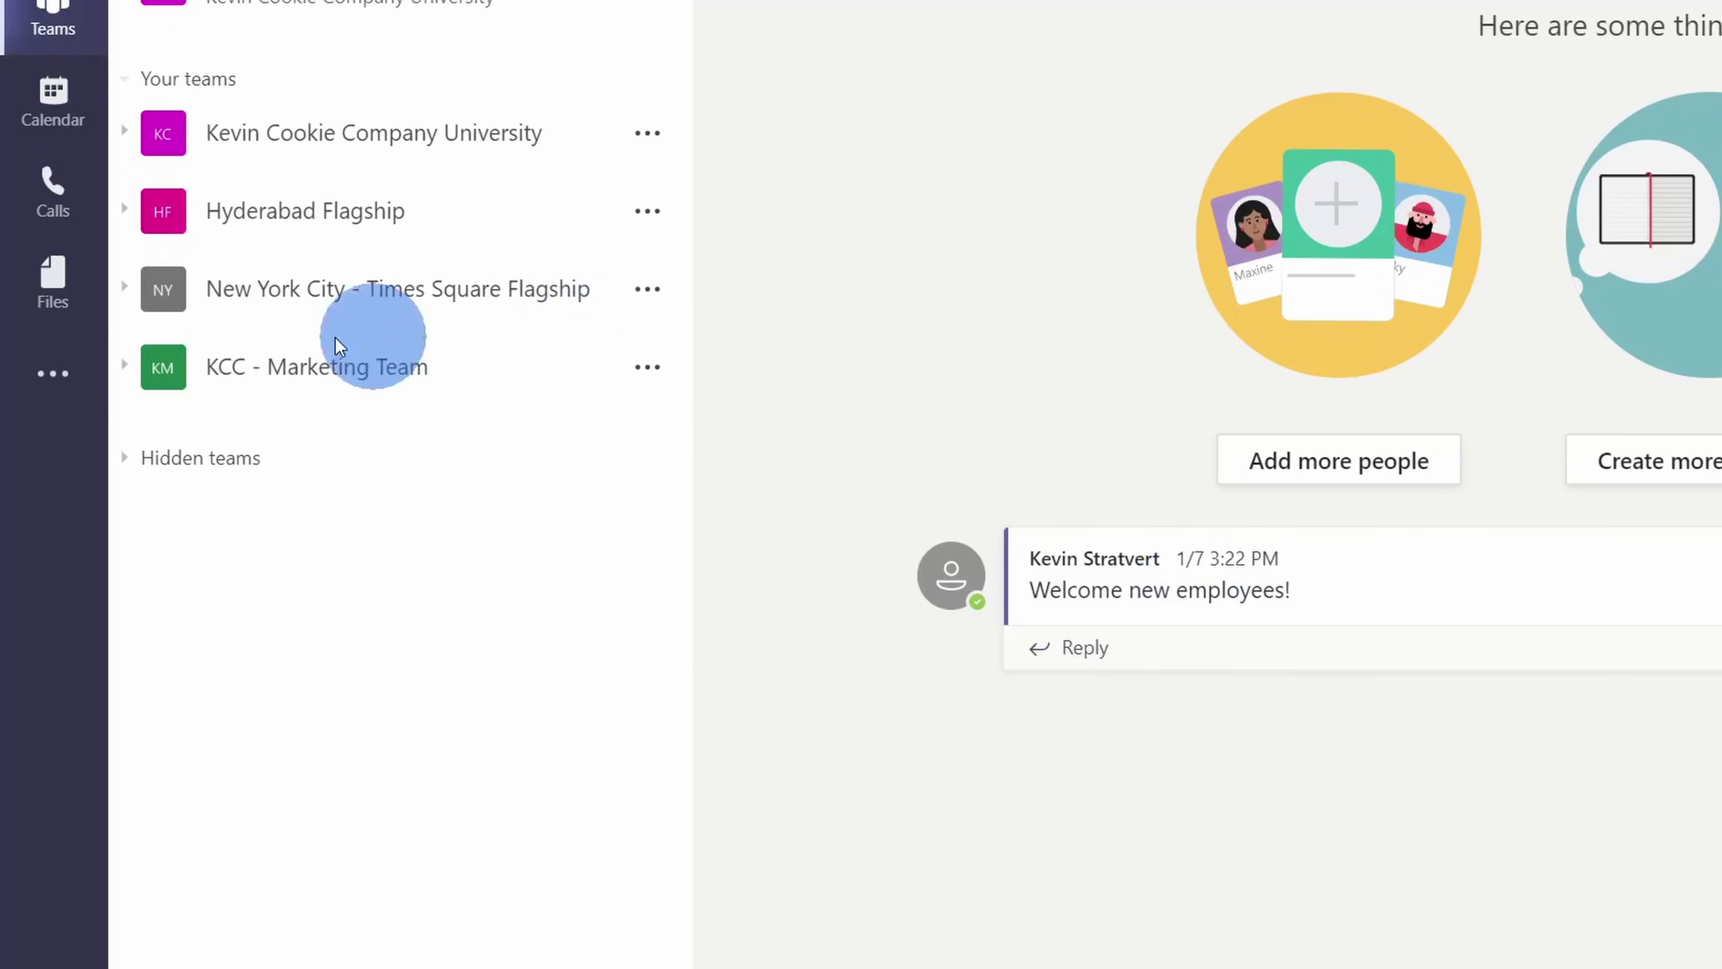
- Launch Tasks by Planner and To Do from the Teams more-apps menu
left_click(52, 388)
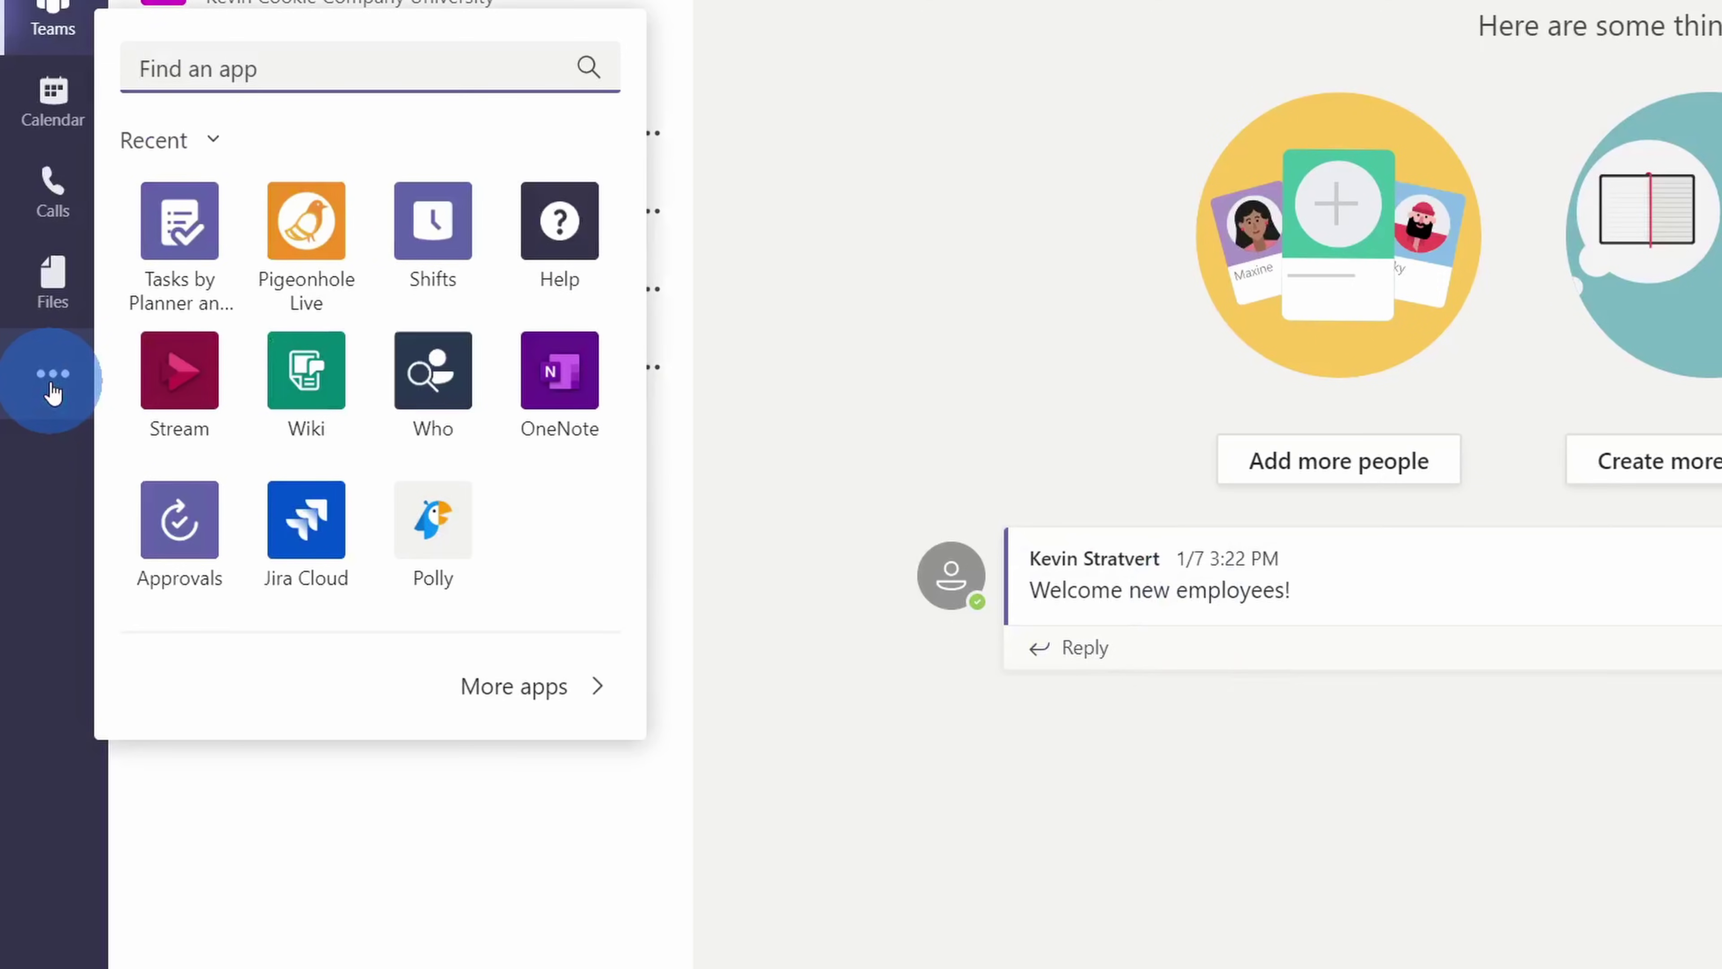
left_click(159, 234)
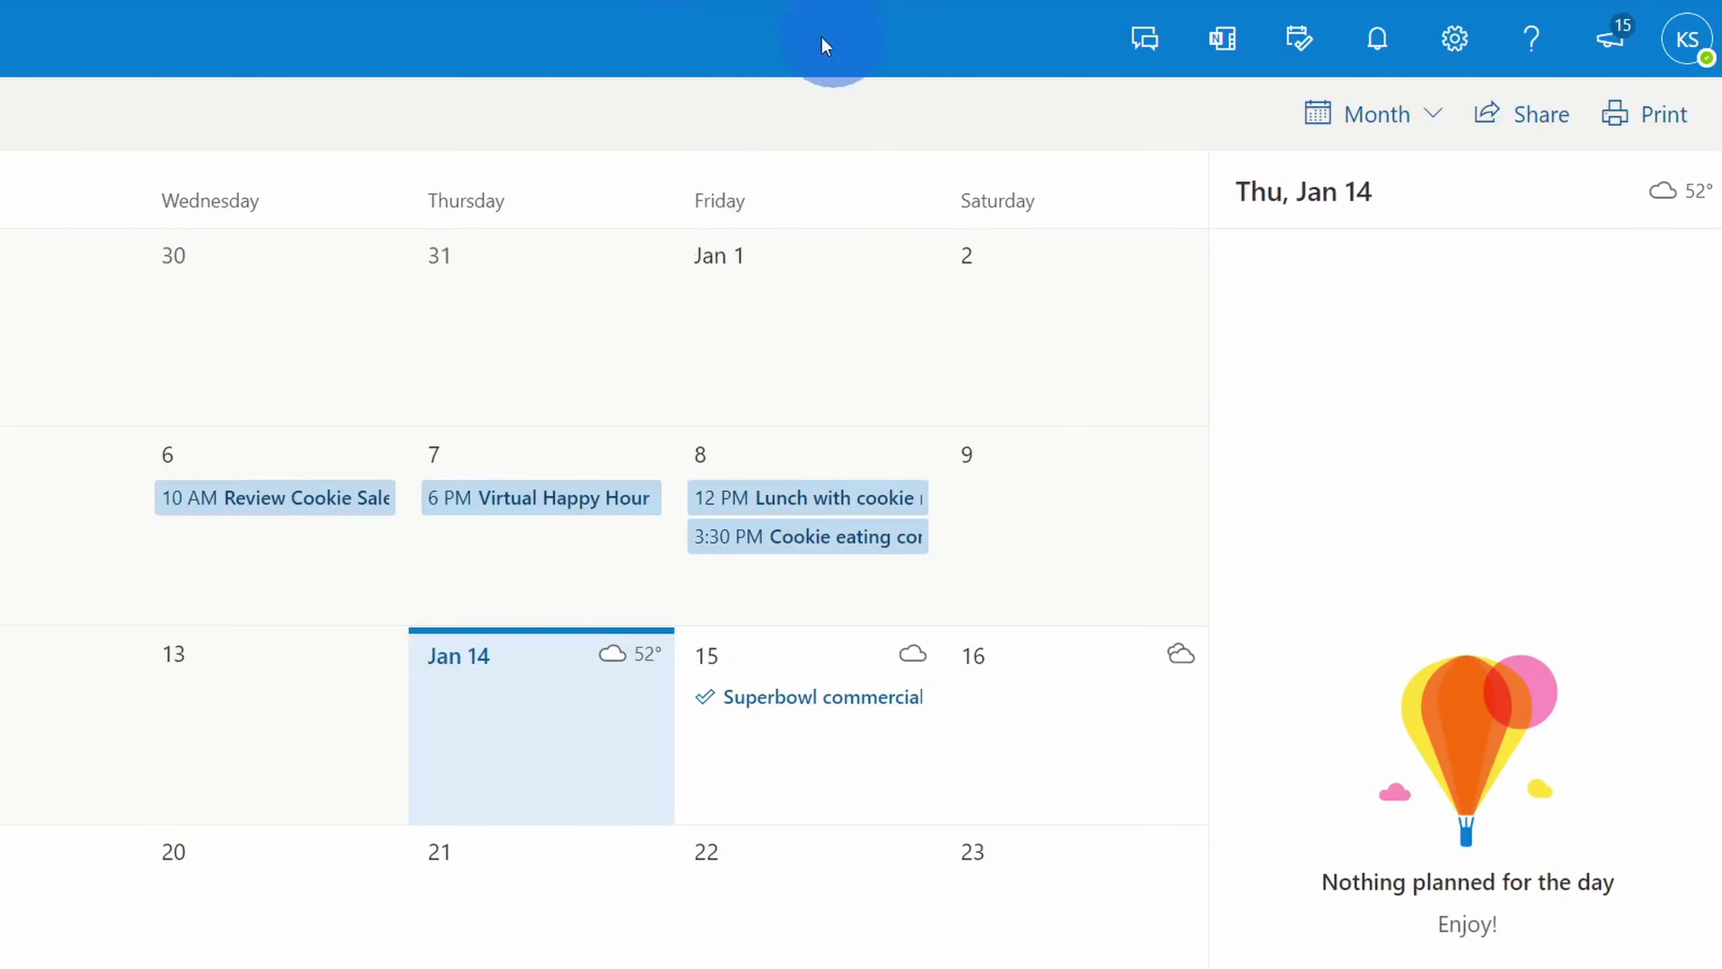
- Drag Revisit benefits package from the My Day To Do pane onto January 15
left_click(1310, 68)
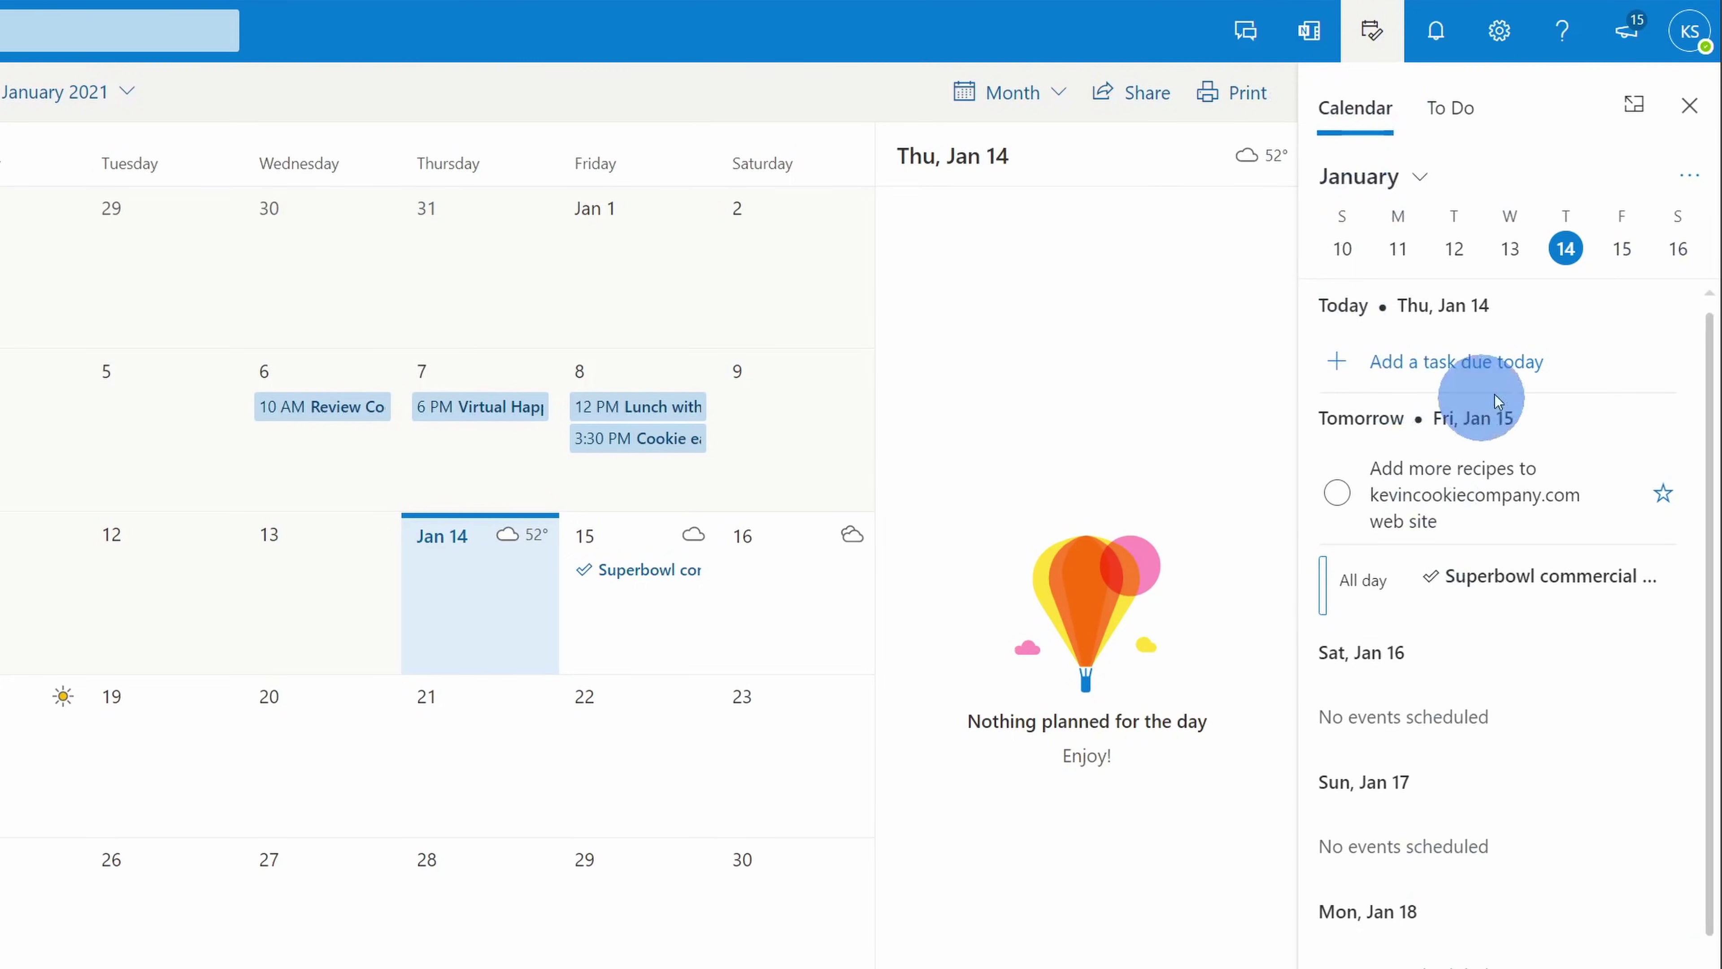
left_click(1463, 119)
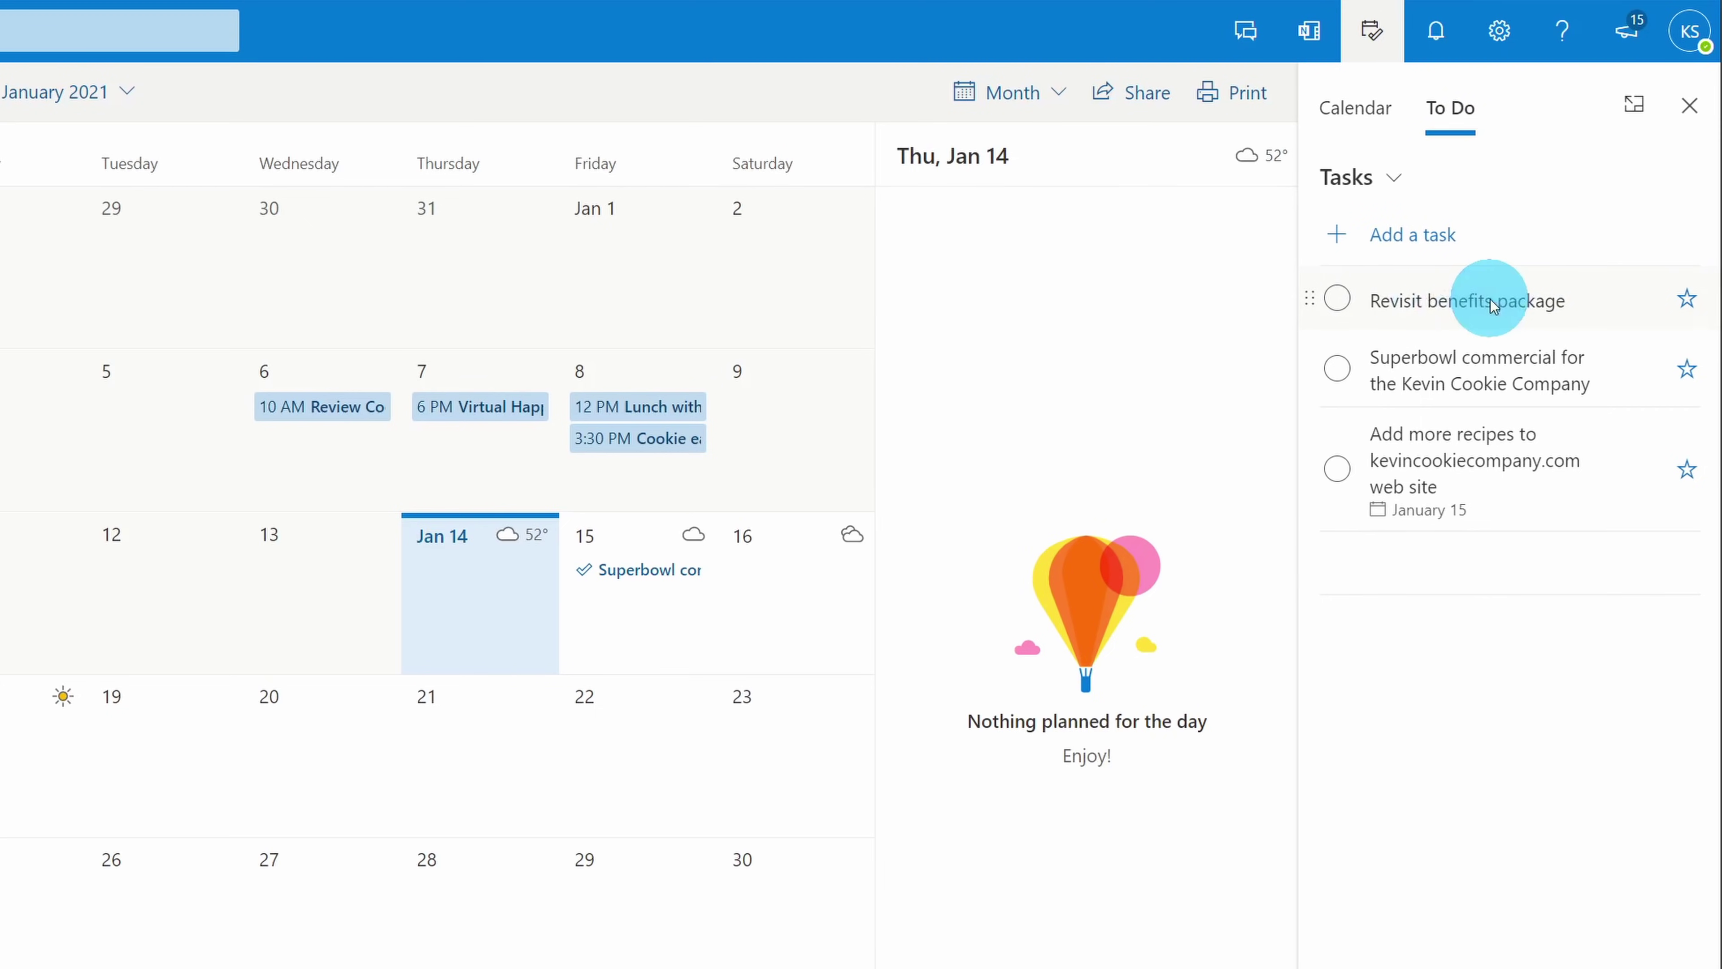
left_click_drag(1491, 300, 640, 638)
left_click(662, 608)
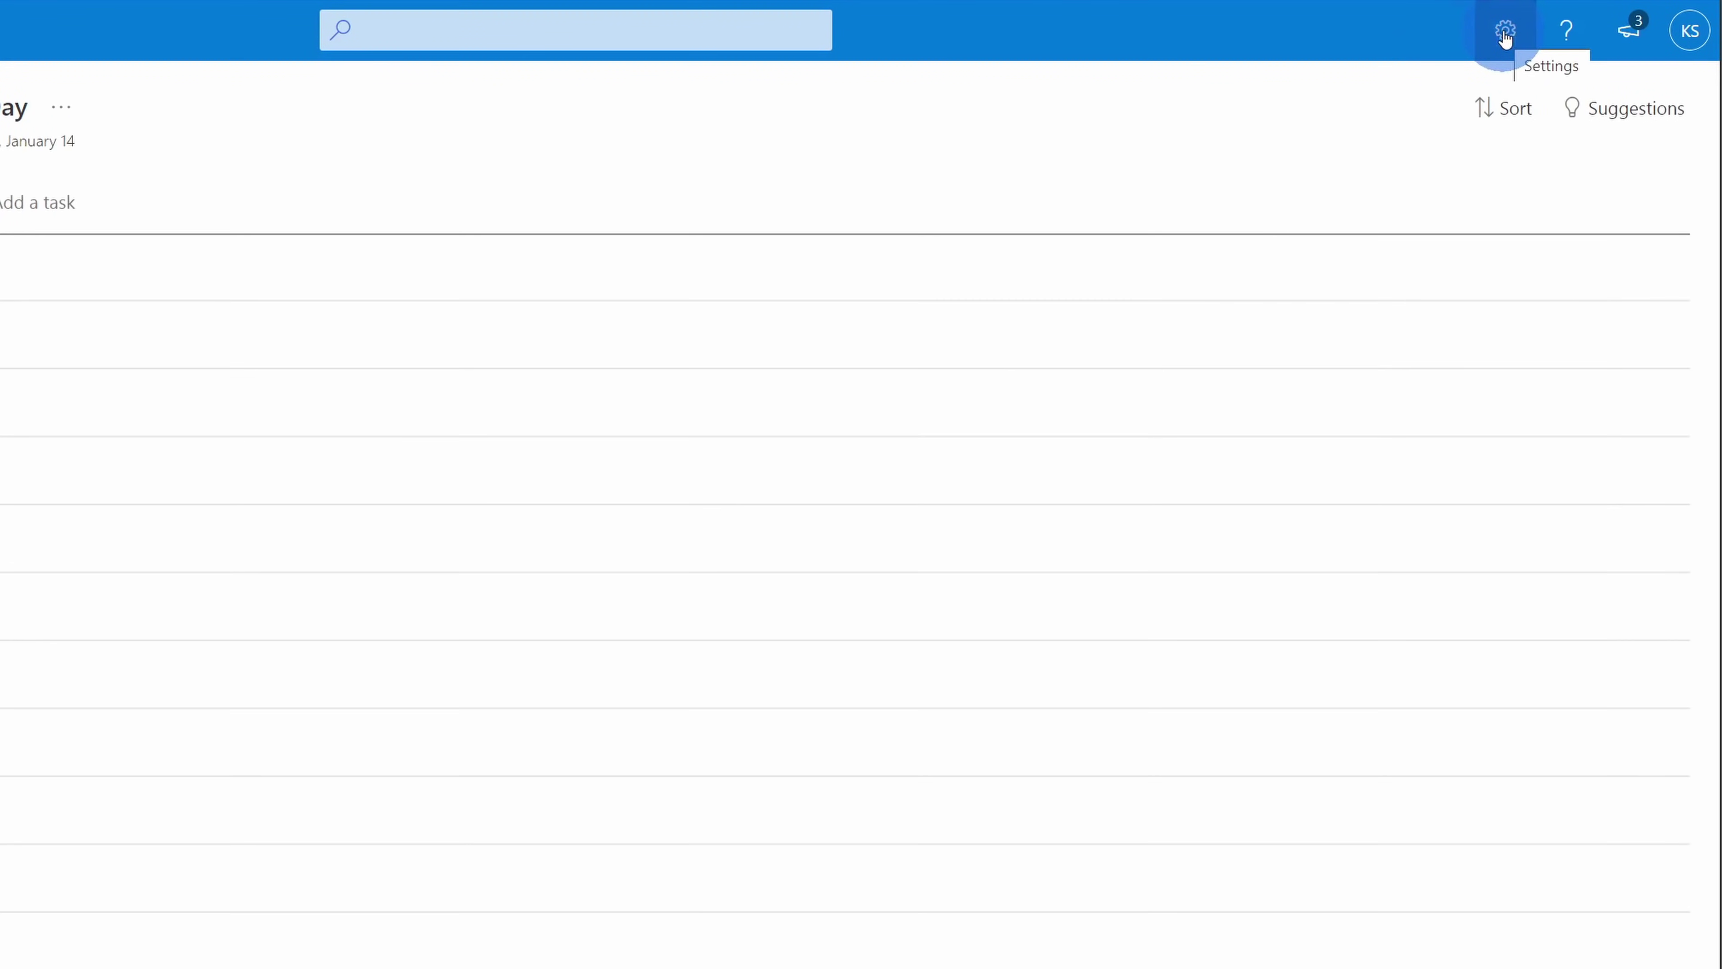
- Switch on the All smart list in To Do Settings
left_click(1505, 34)
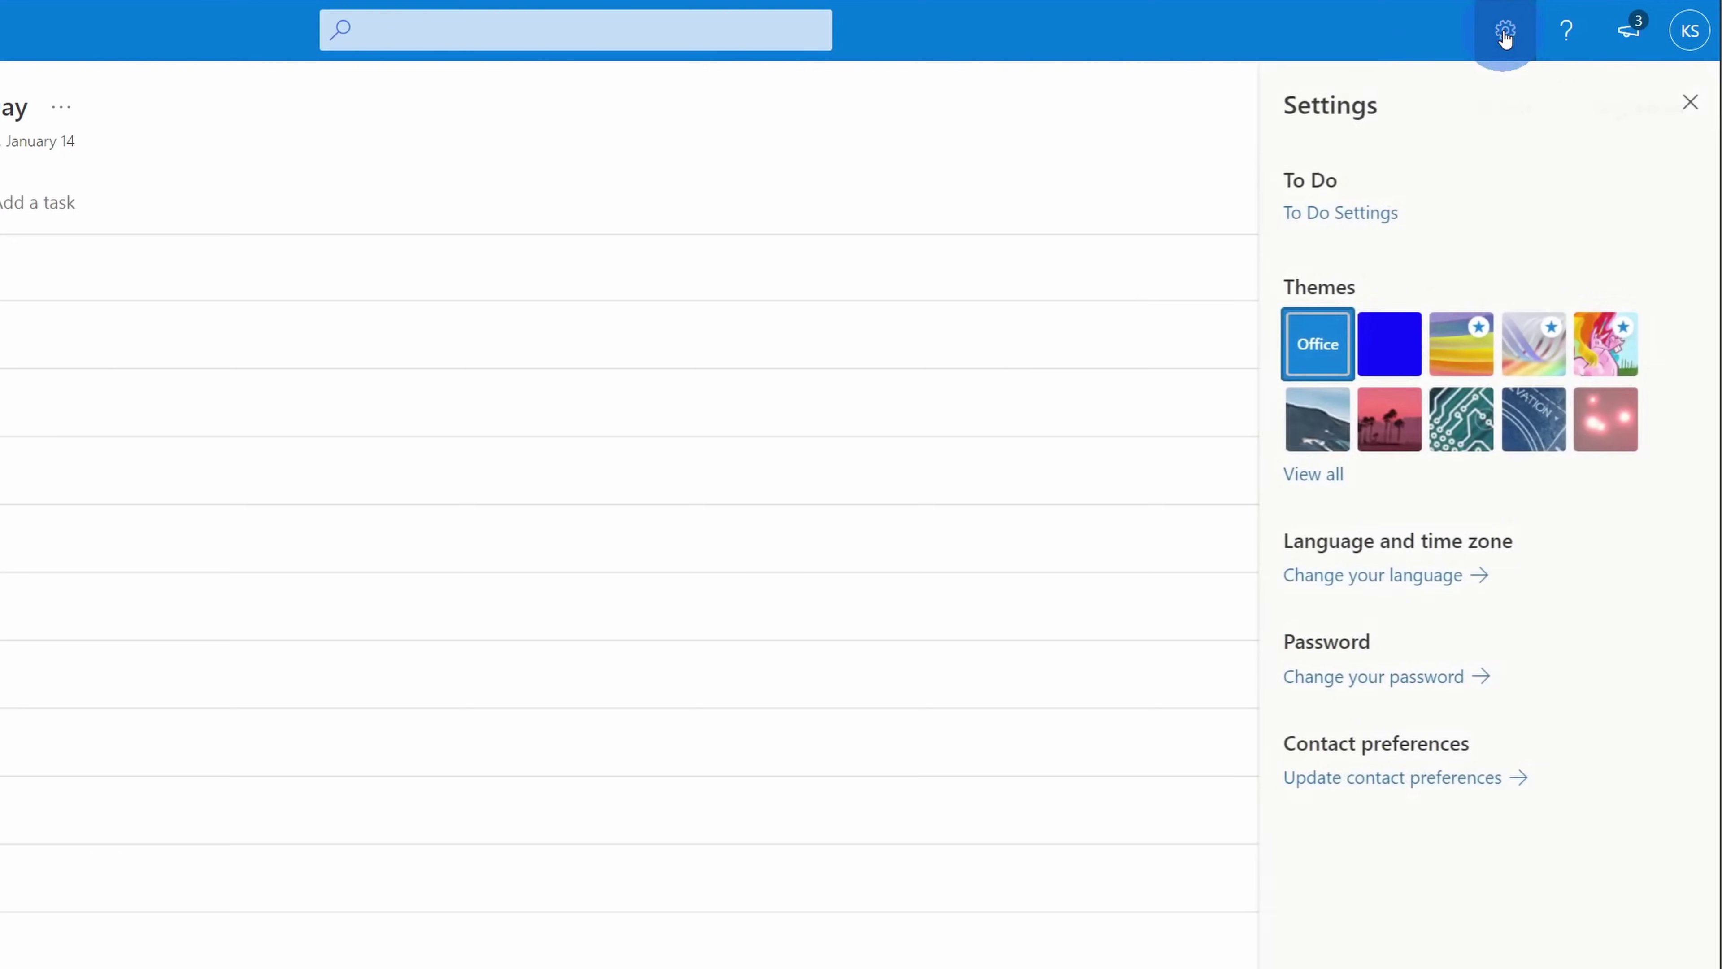
left_click(1346, 215)
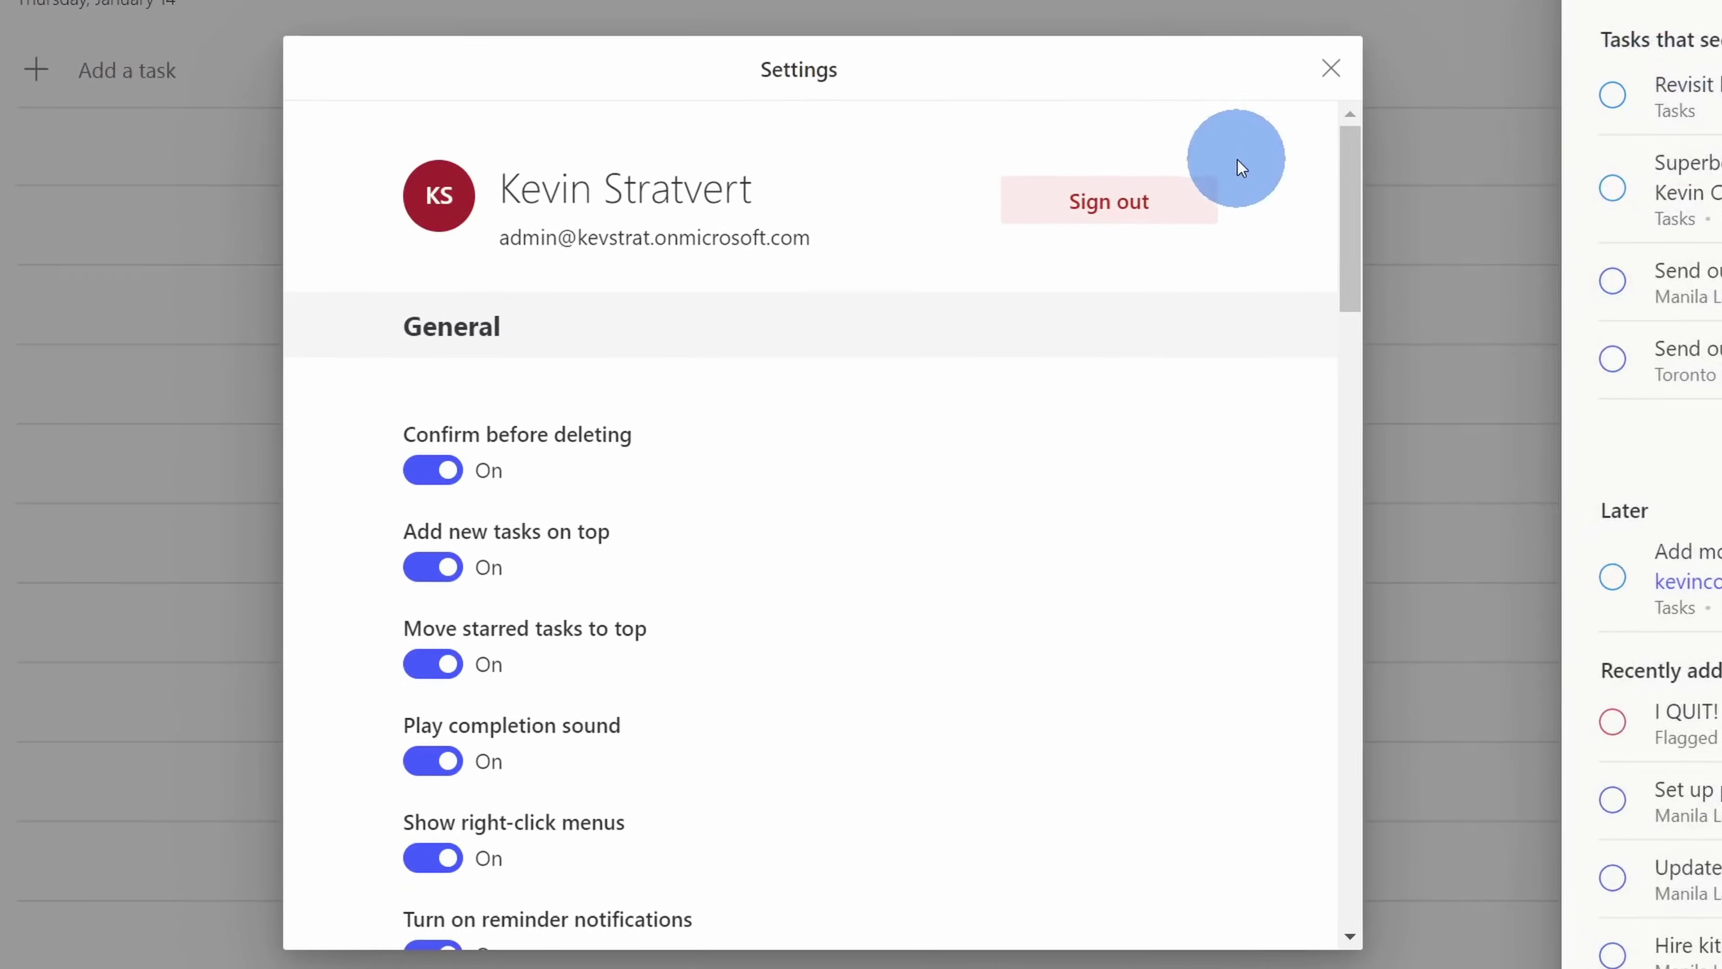
scroll(1003, 150, "down", 10)
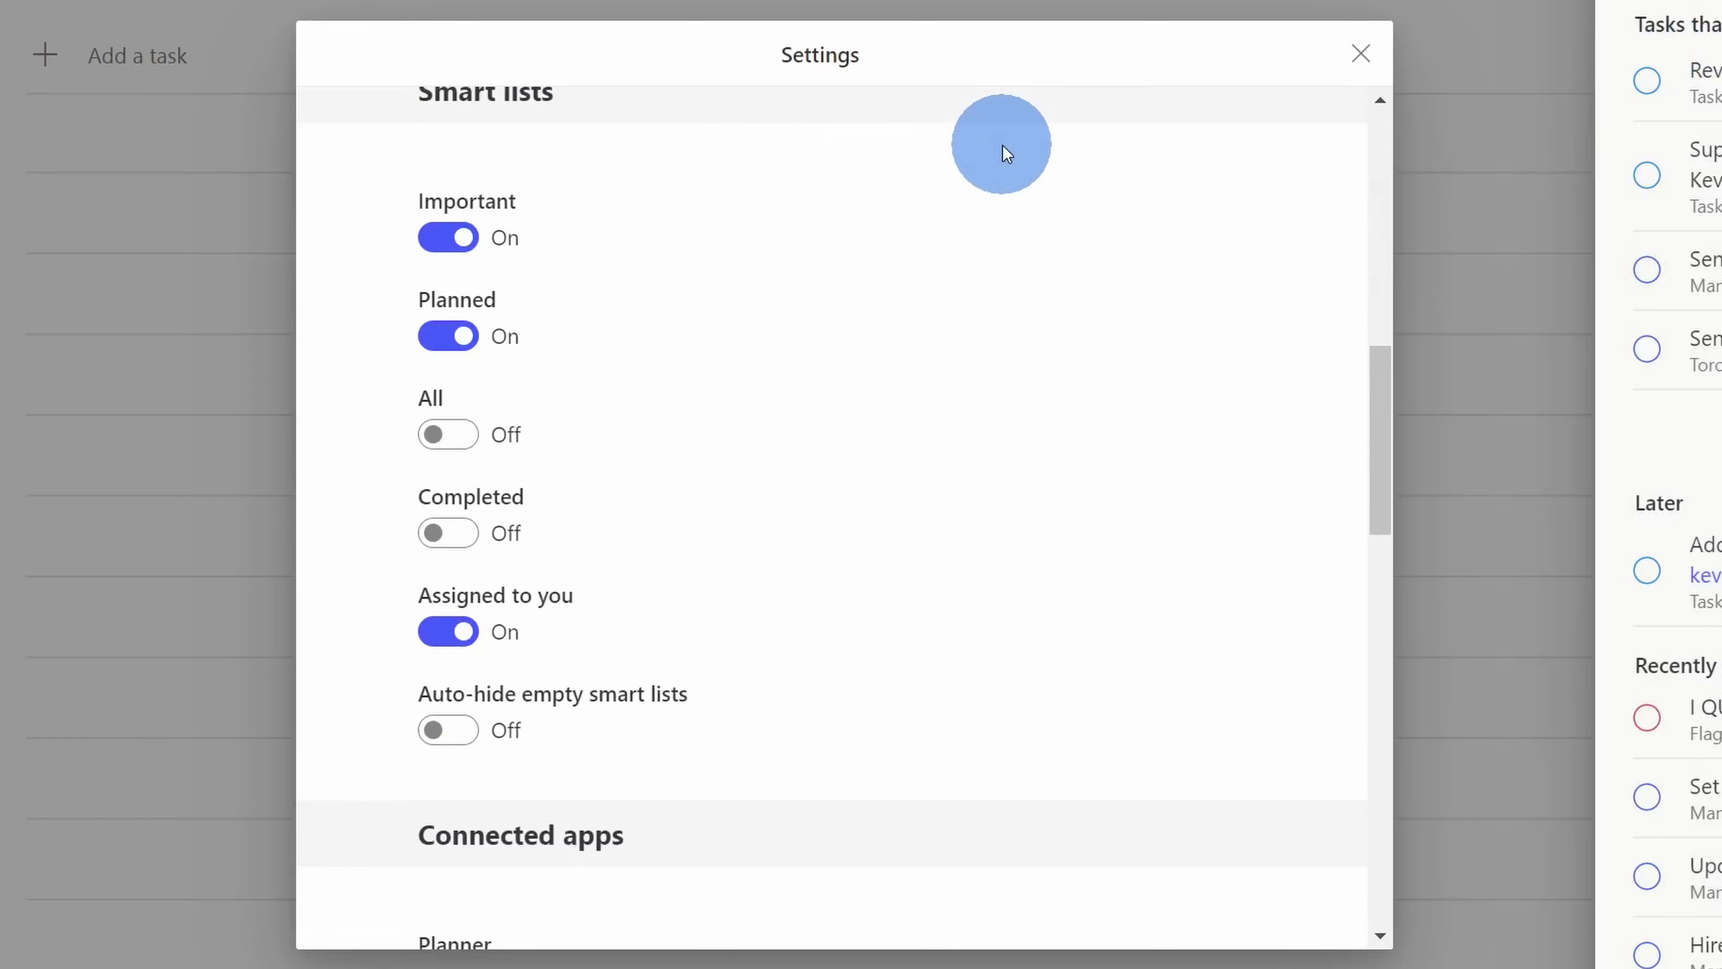
scroll(733, 160, "up", 2)
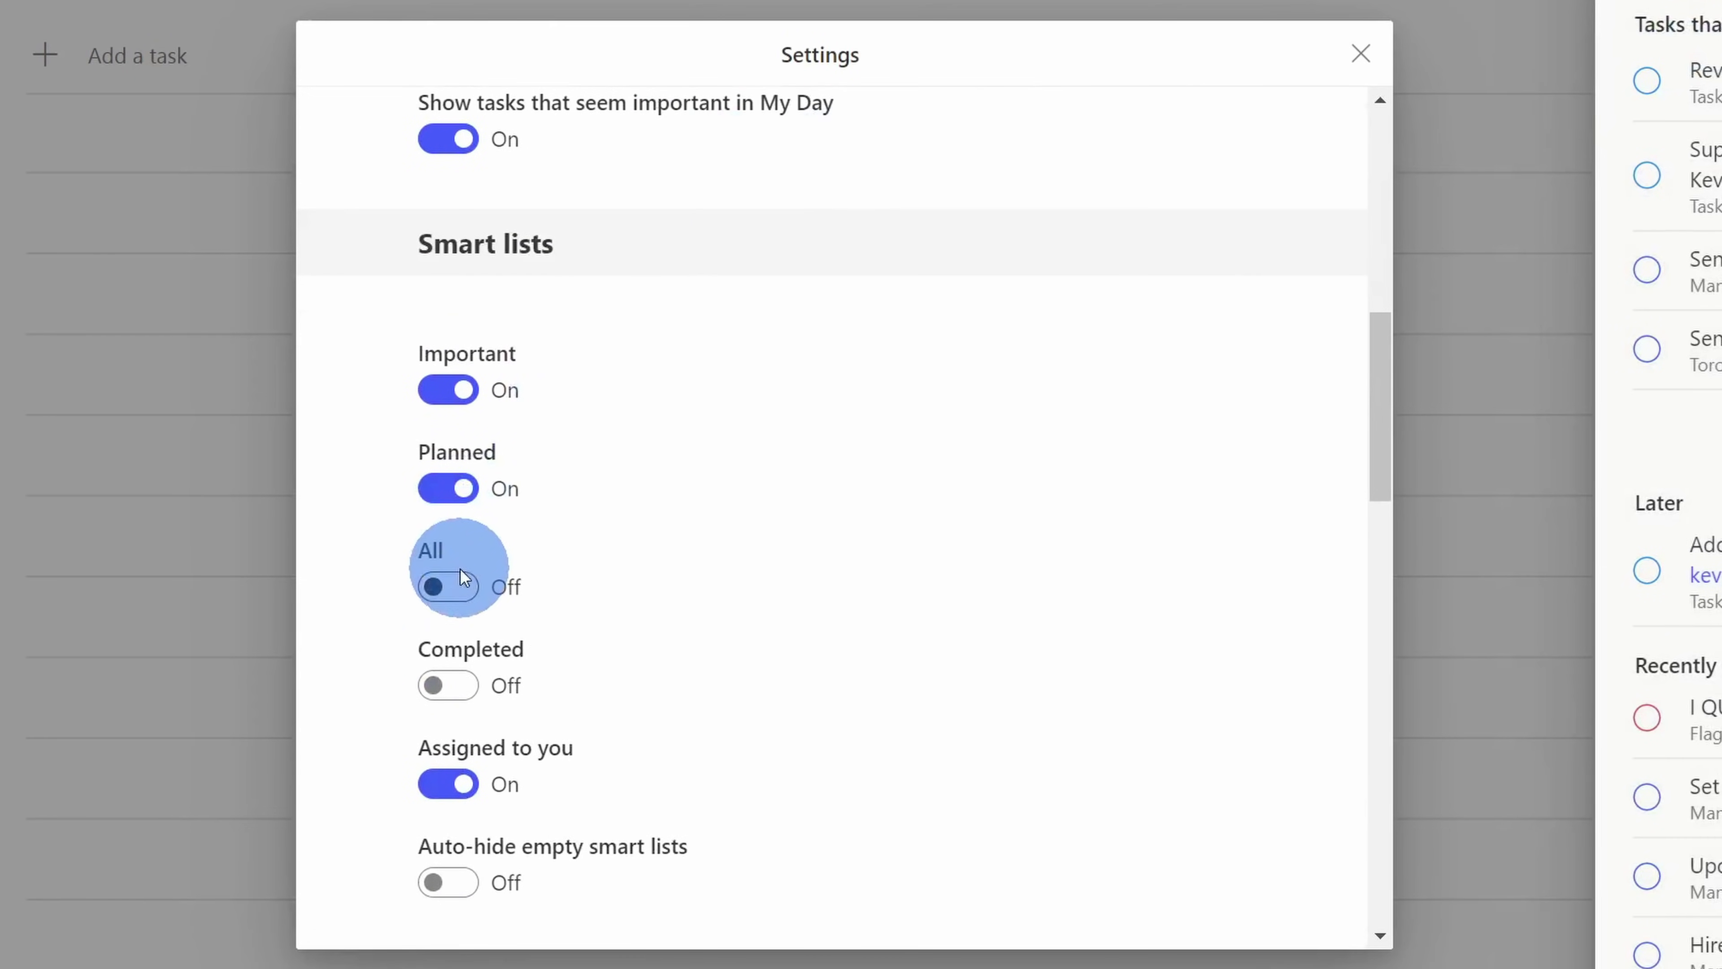
left_click(463, 588)
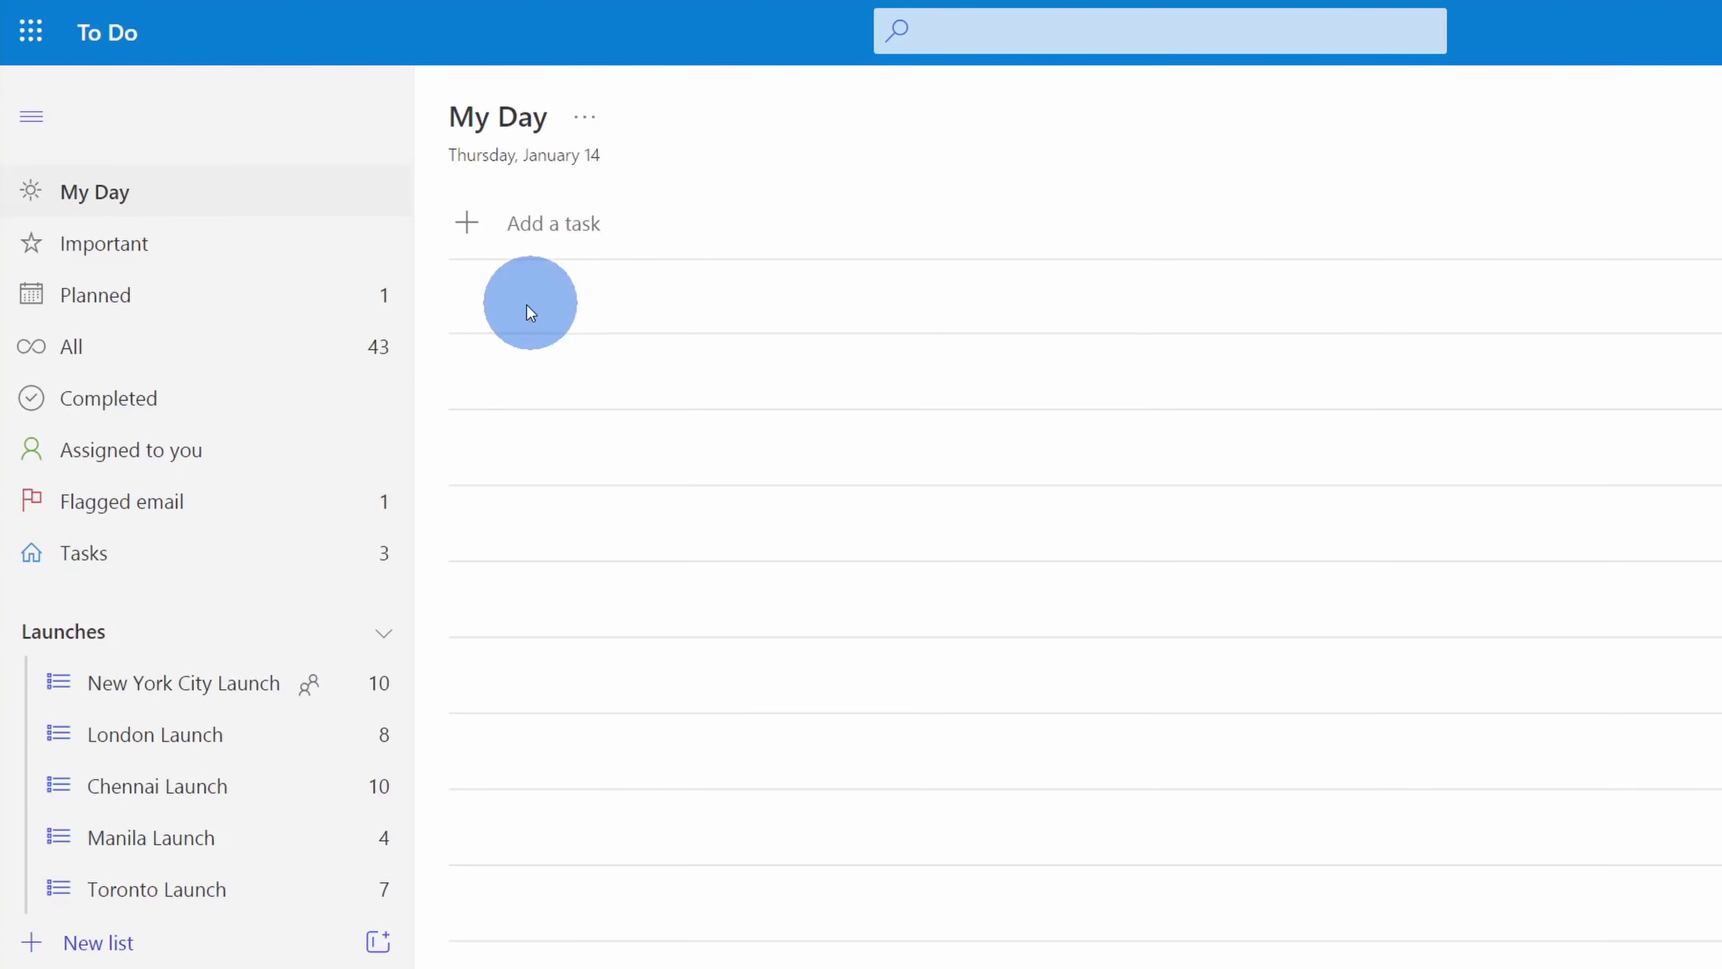
- Browse all tasks in the All list, check the Completed list, then return to My Day
left_click(232, 346)
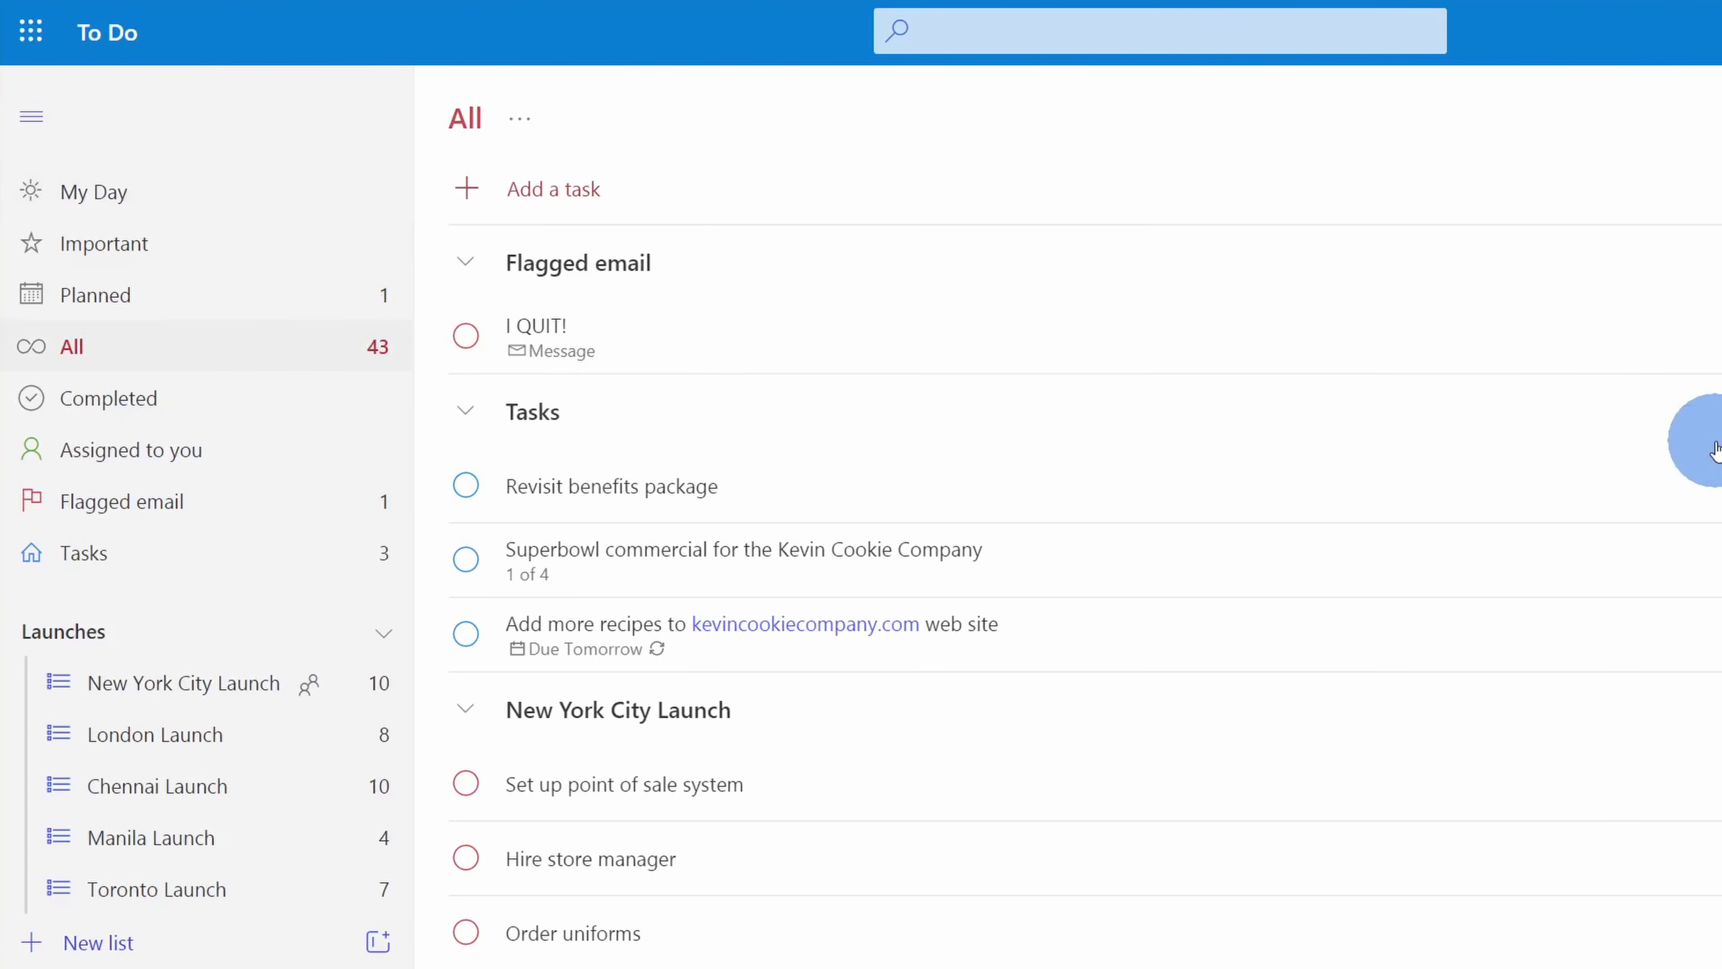
scroll(1718, 339, "down", 20)
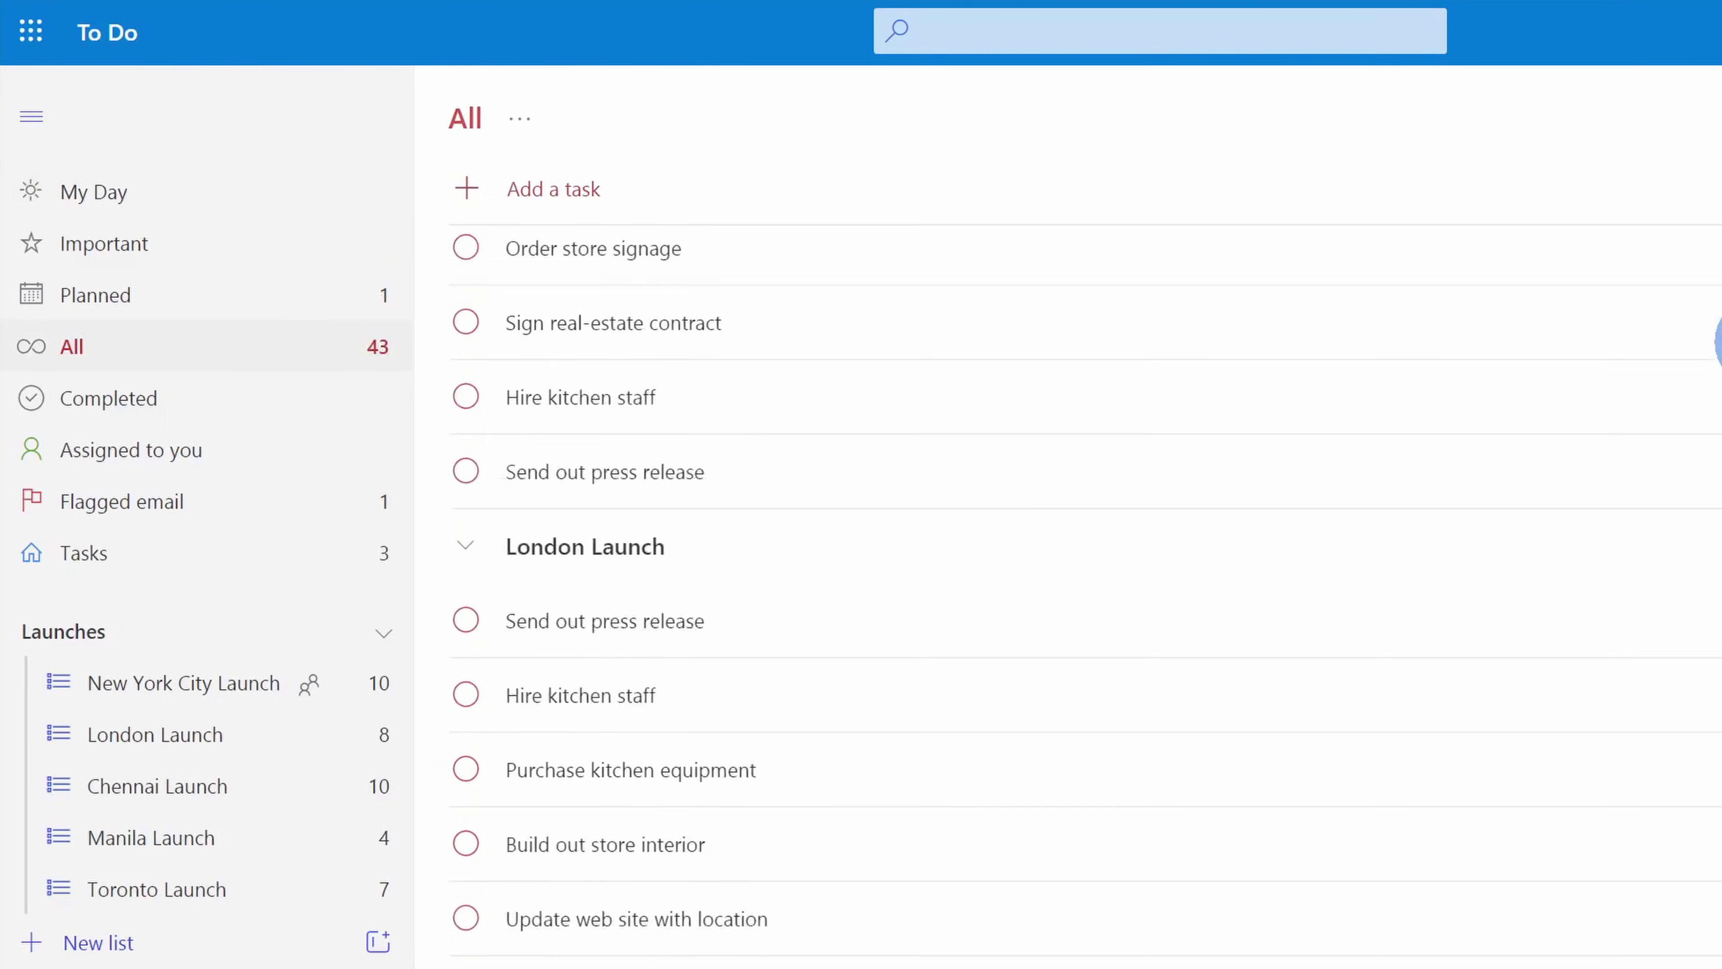
scroll(1718, 339, "up", 20)
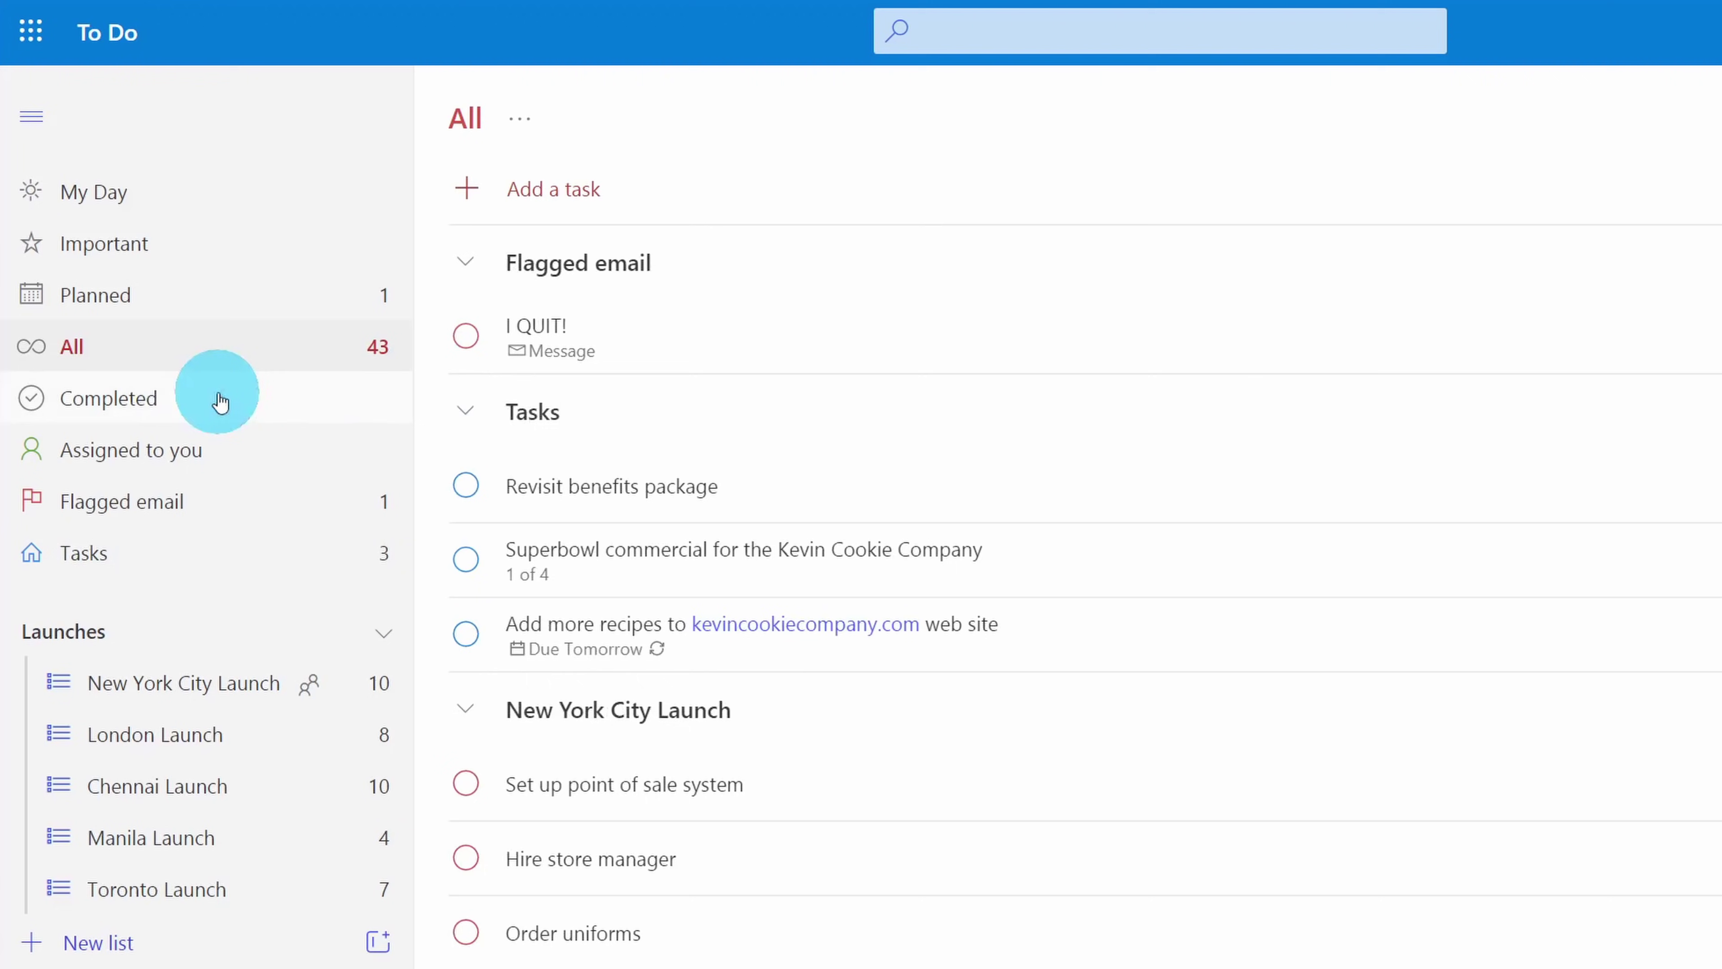
left_click(198, 393)
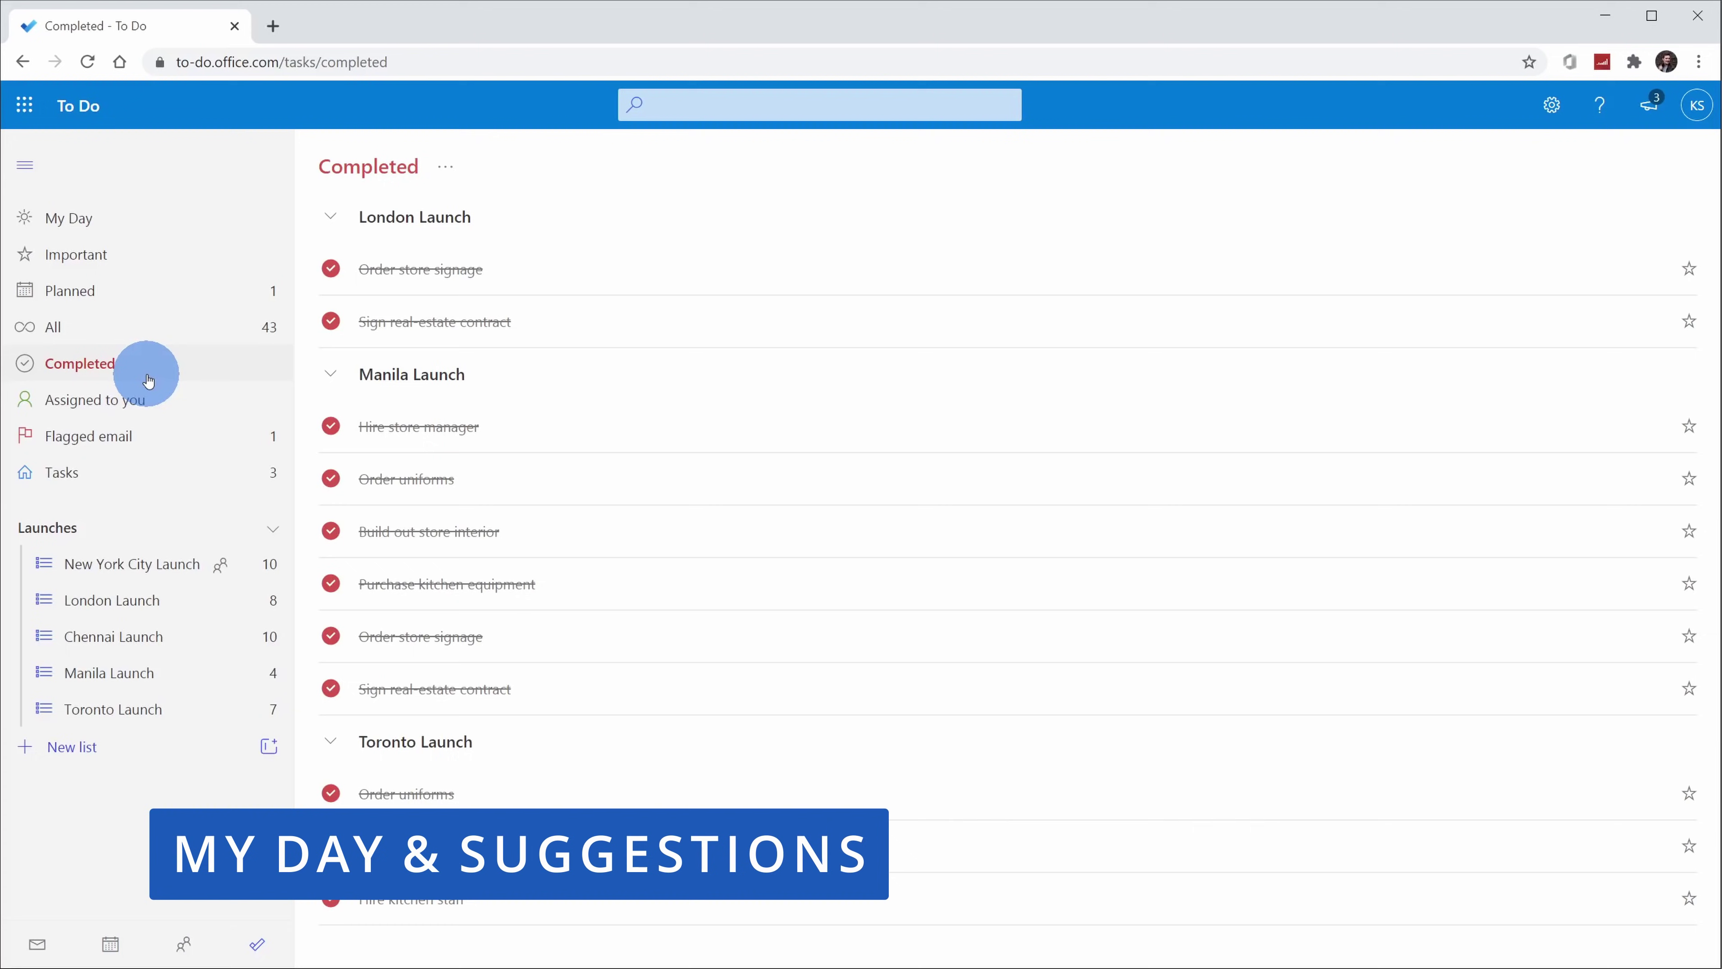
left_click(145, 232)
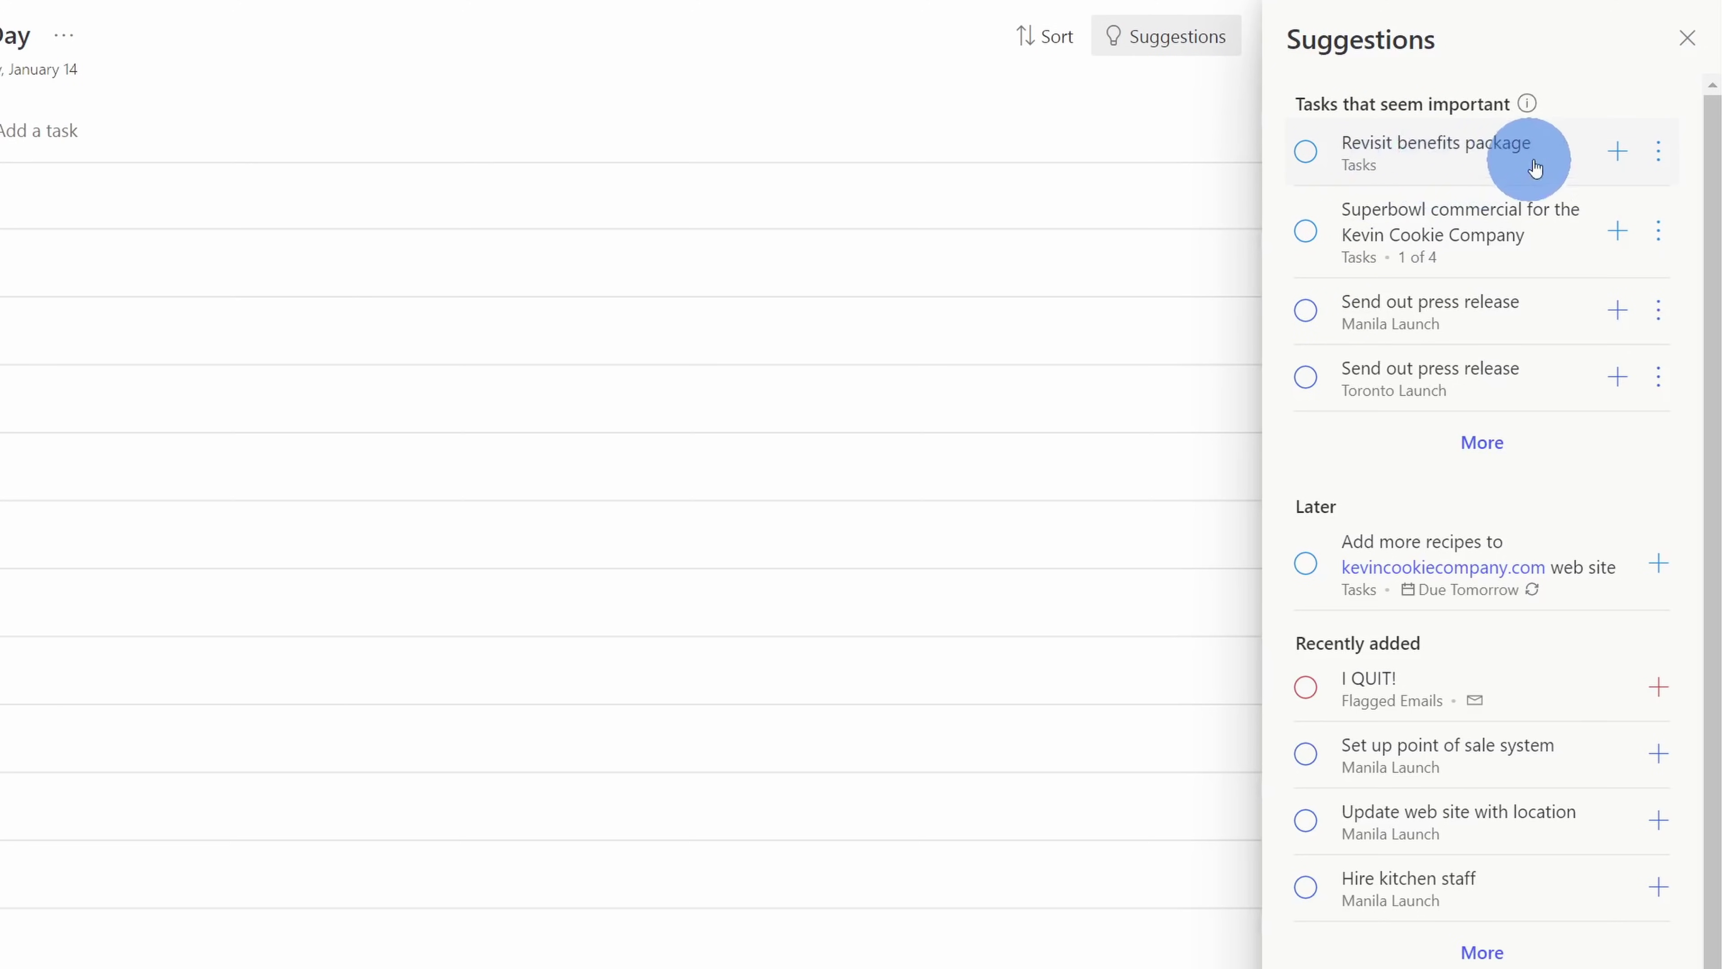
- From Suggestions, add Revisit benefits package and the Superbowl commercial task to My Day
left_click(1619, 162)
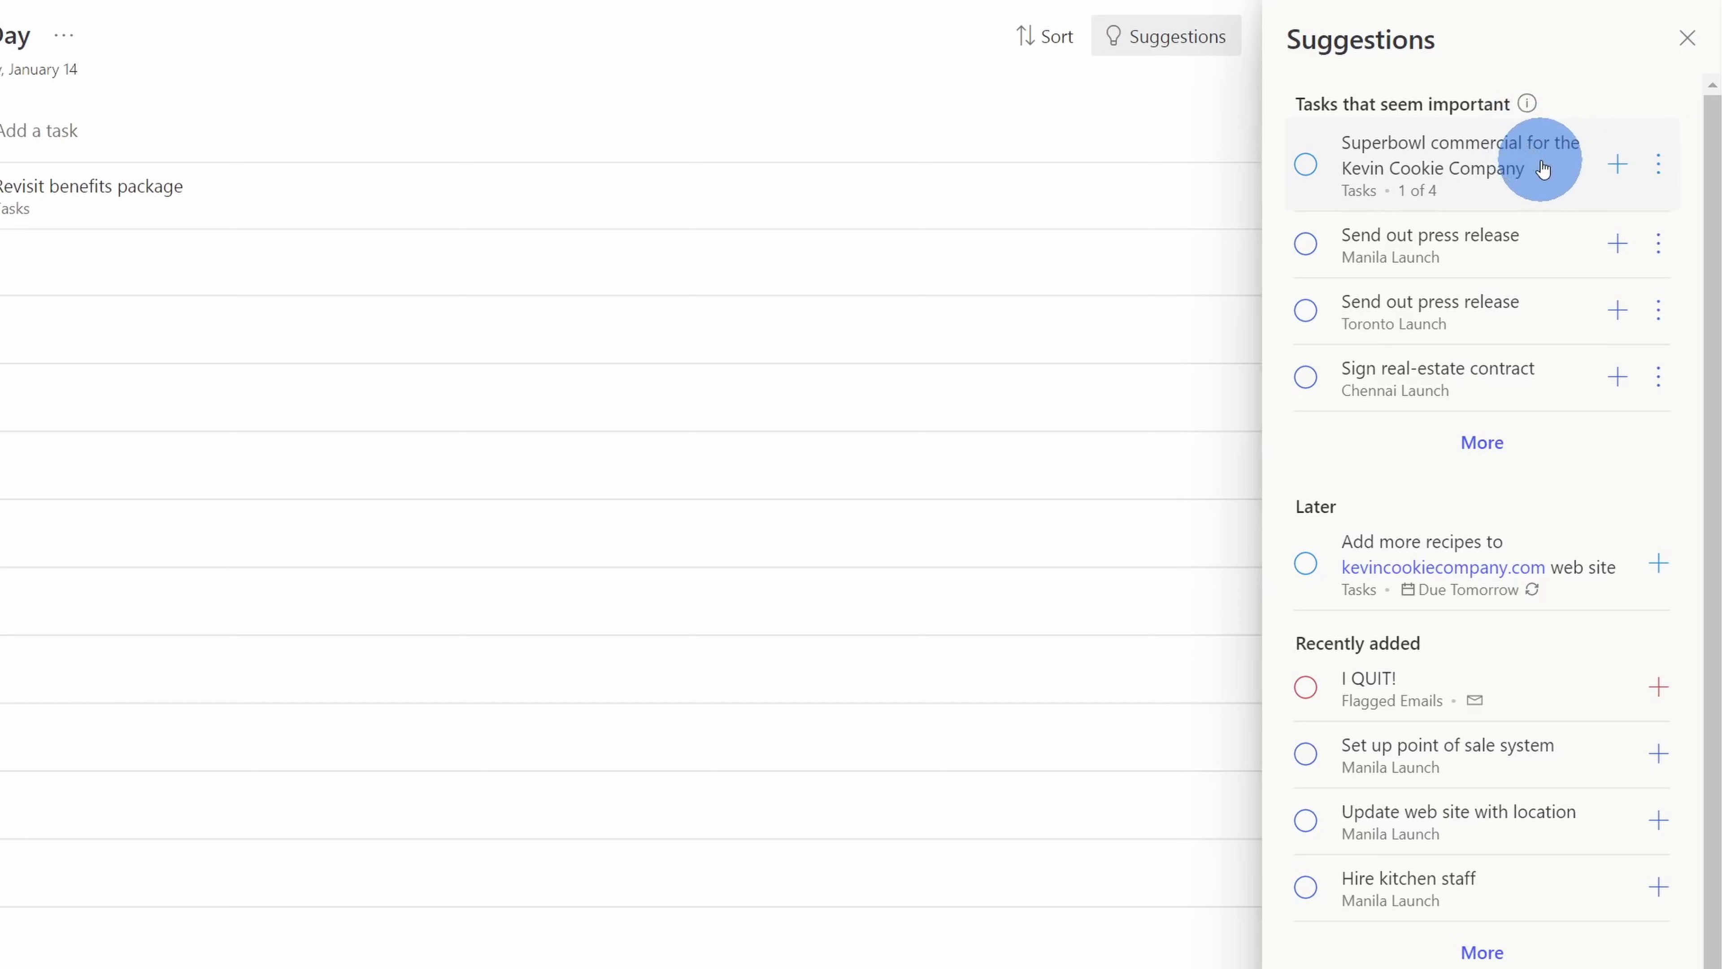
left_click(1620, 165)
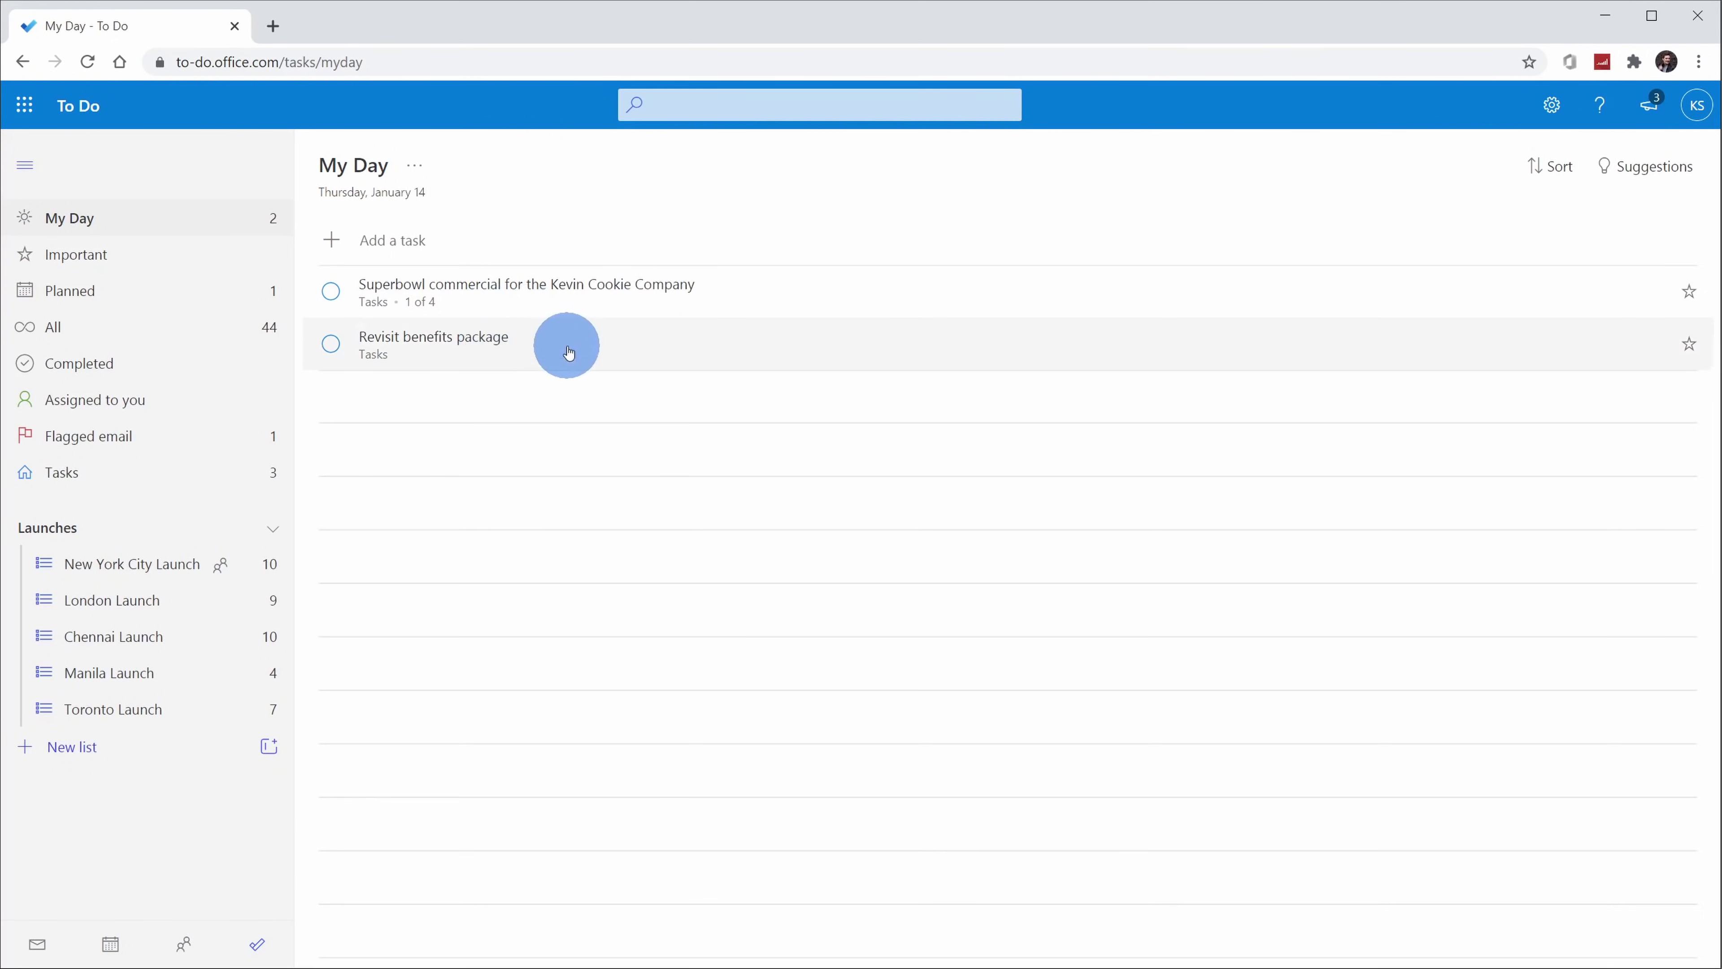
- Append #EmployeeRetention to the Revisit benefits package title and search that hashtag
left_click(527, 342)
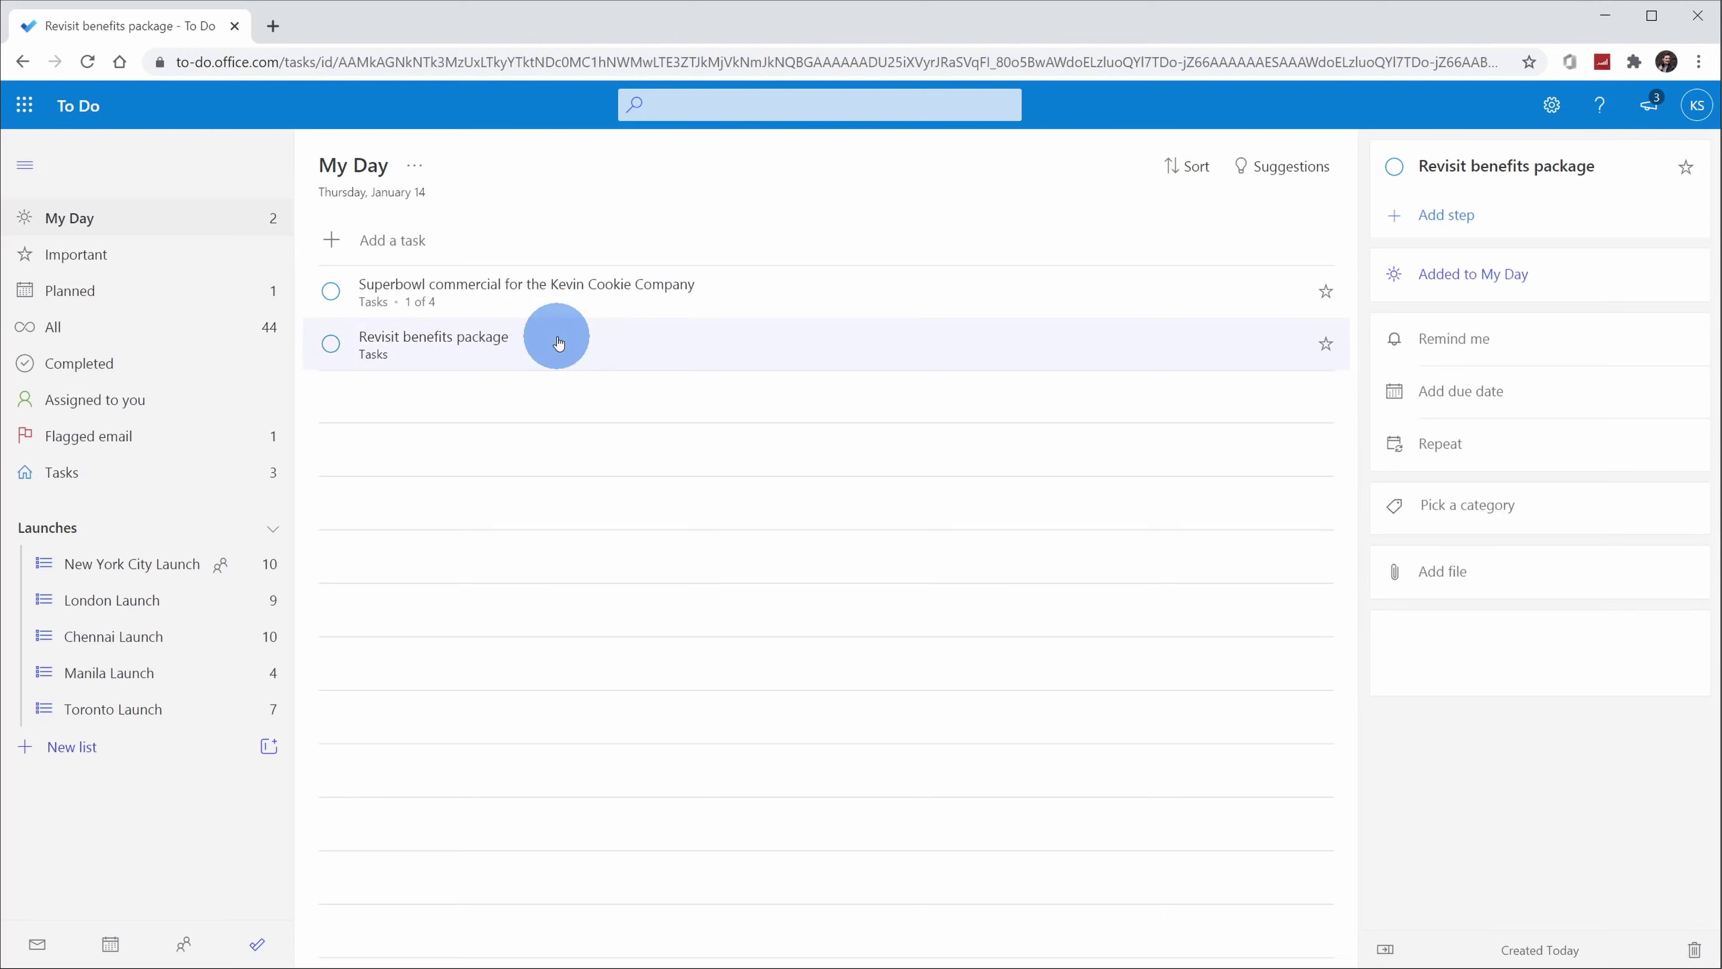
left_click(1605, 164)
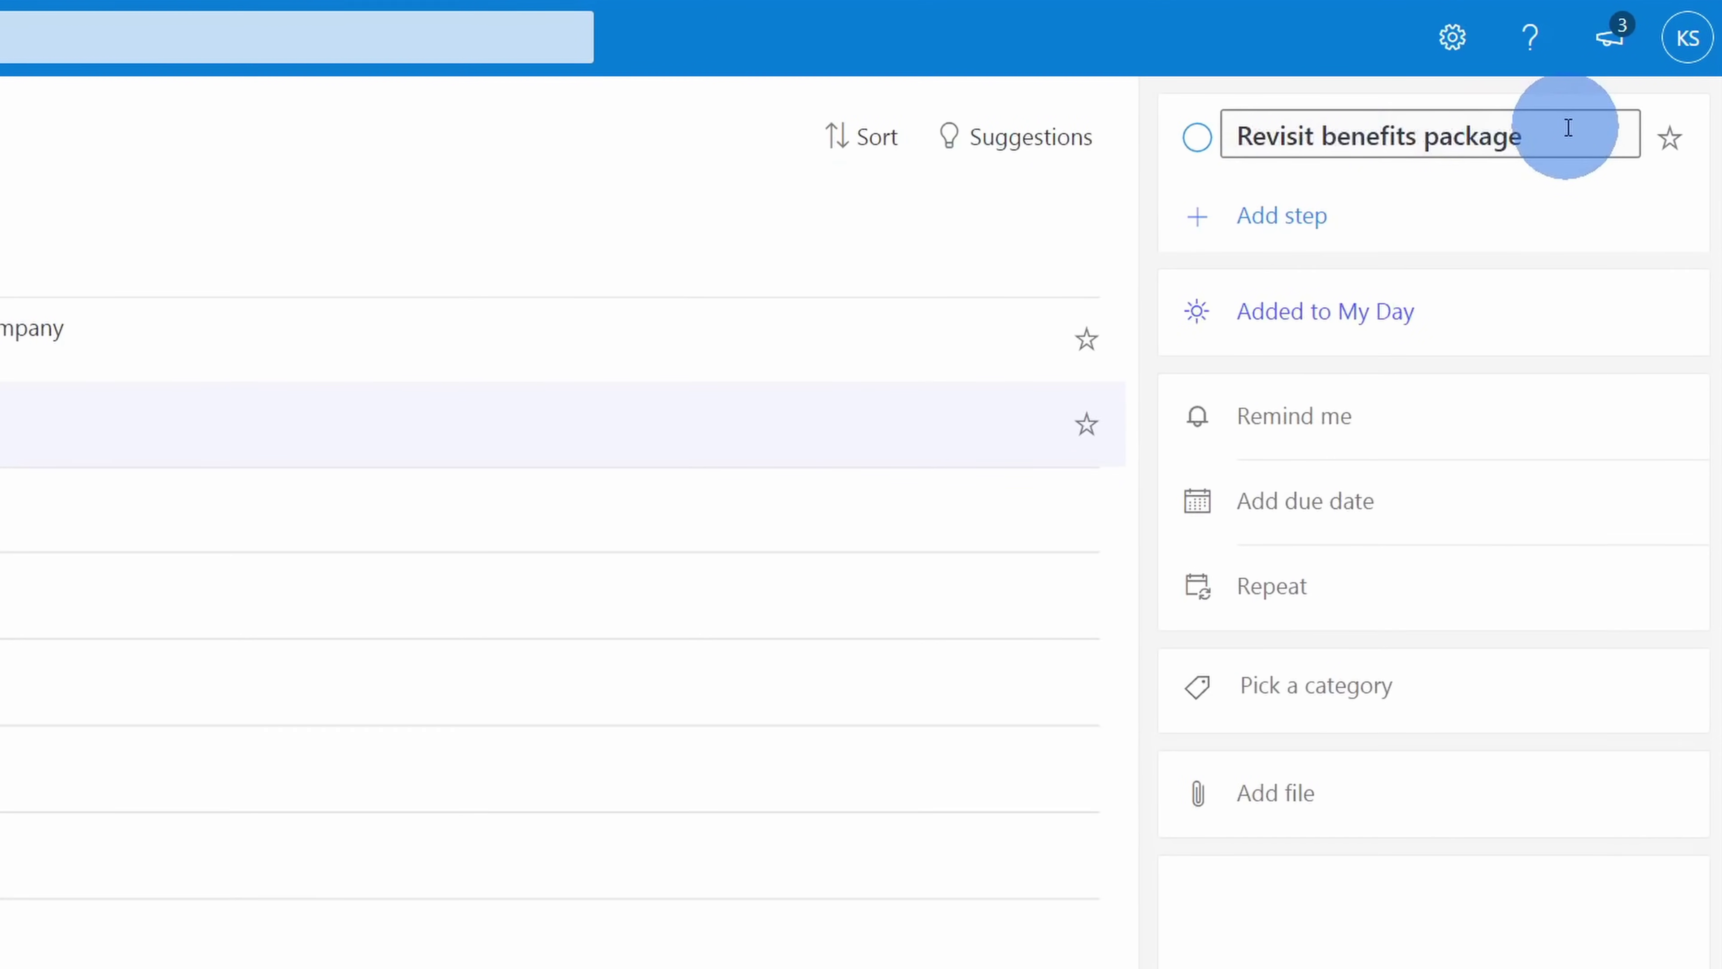
type("#EmployeeRetention")
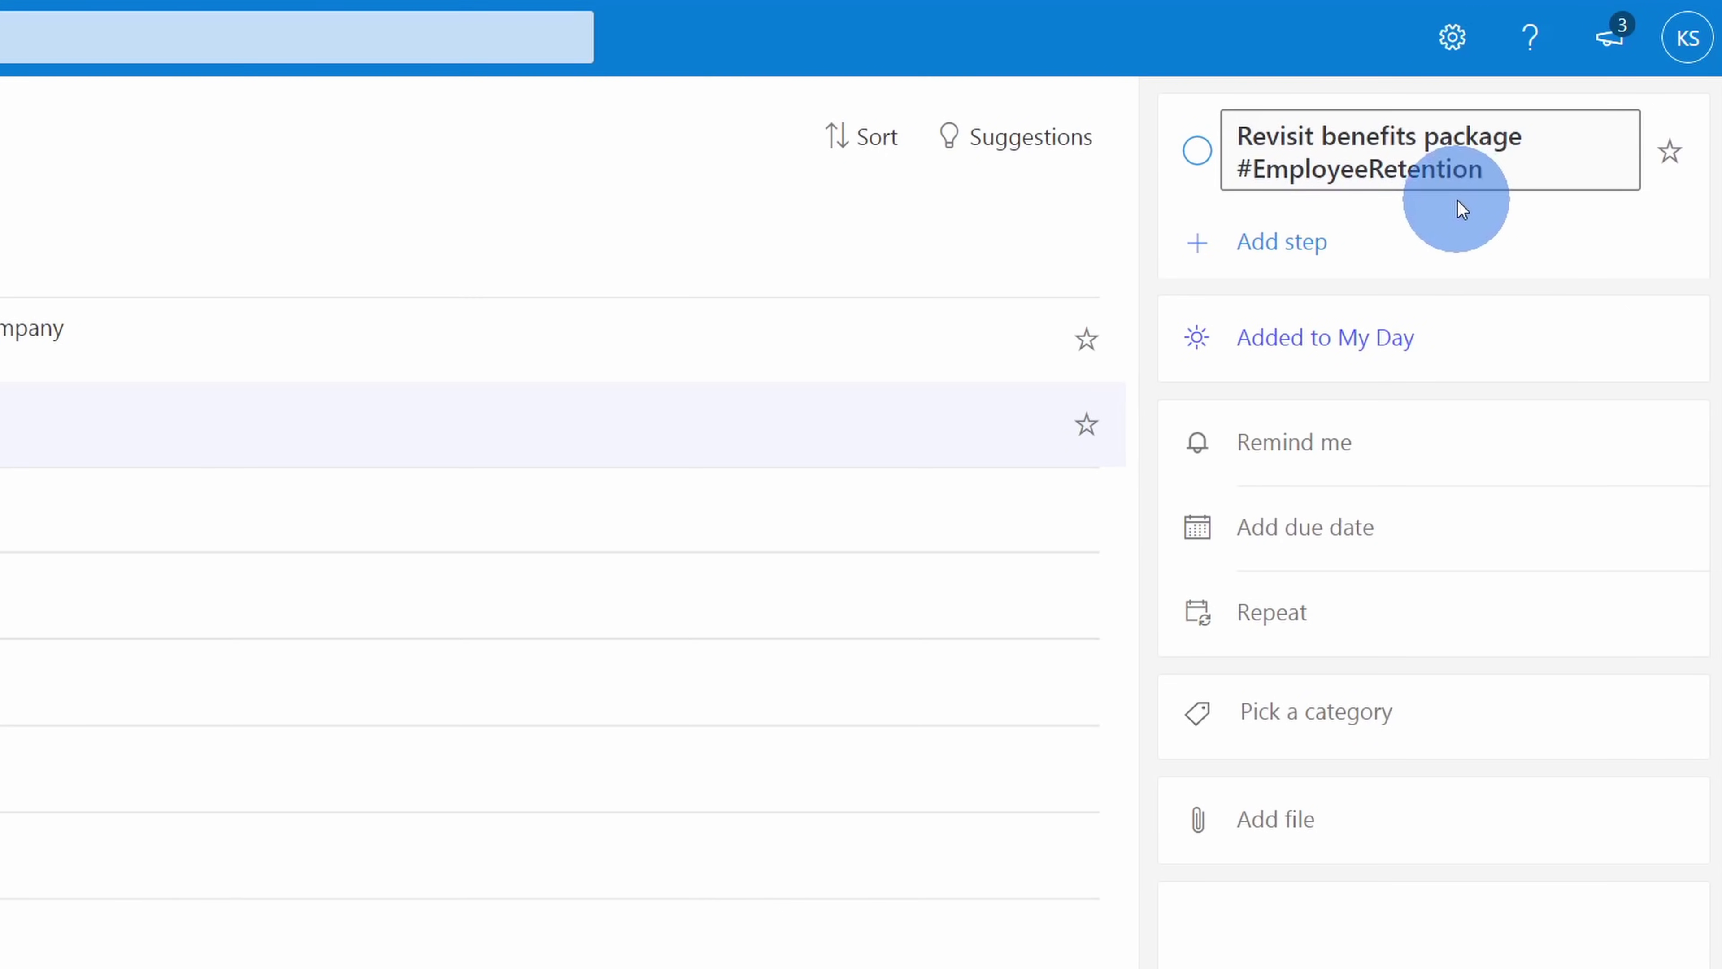
left_click(1491, 201)
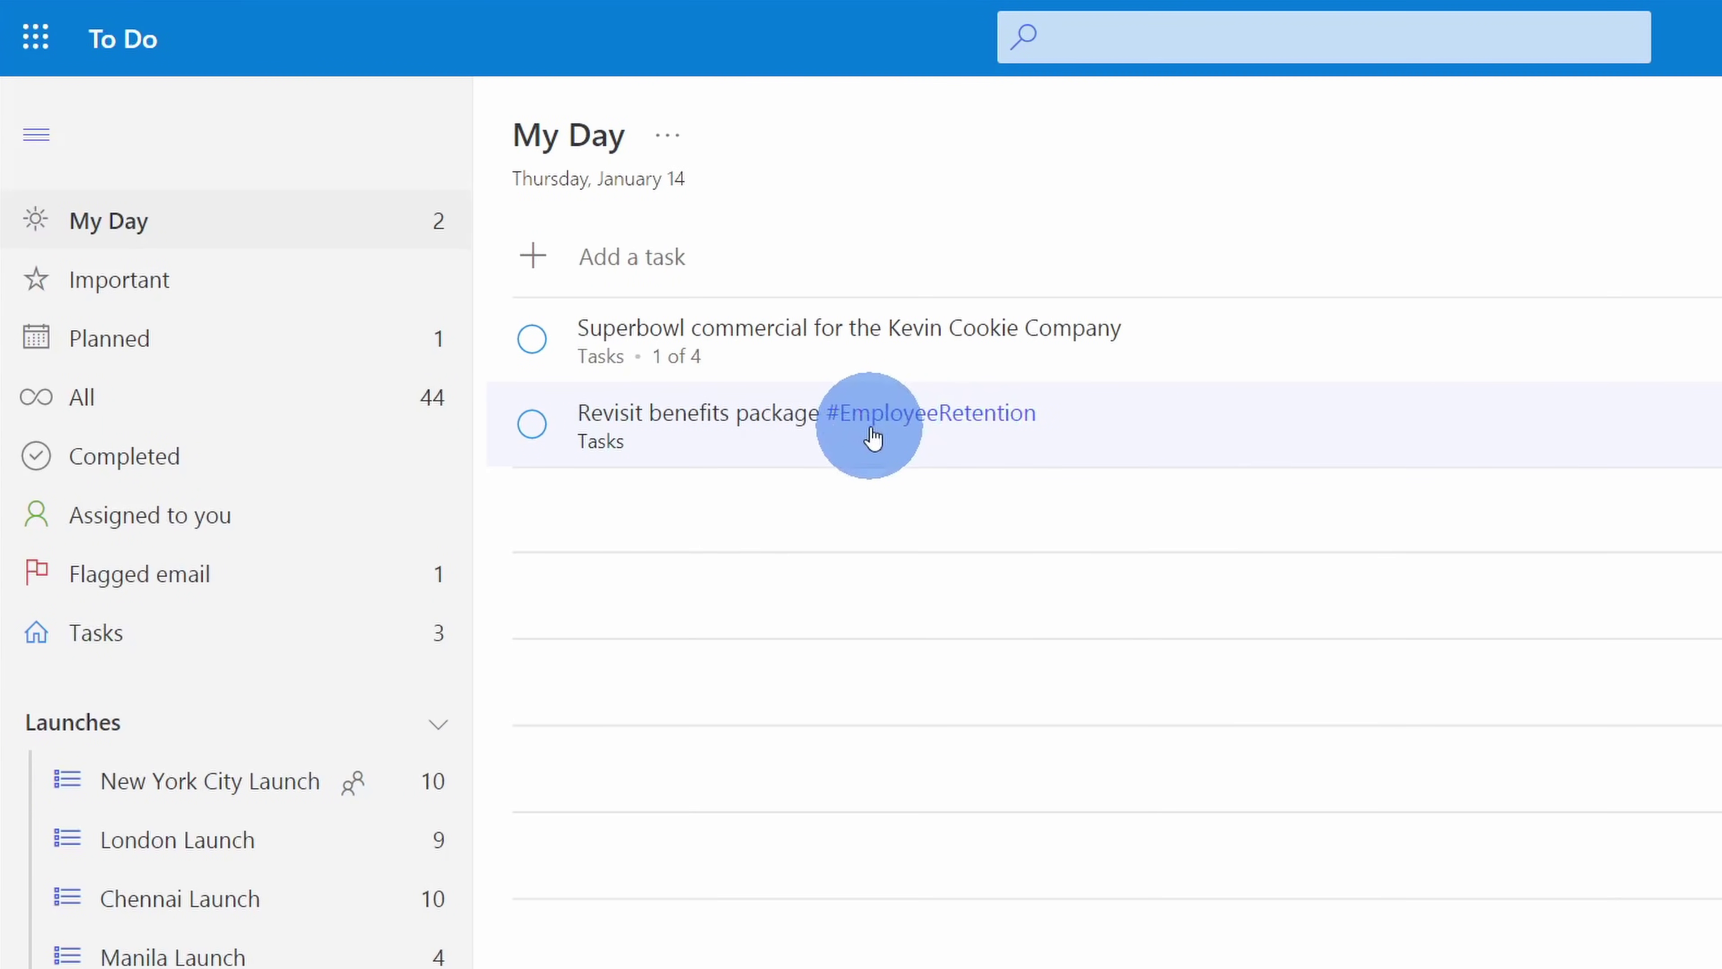
left_click(943, 415)
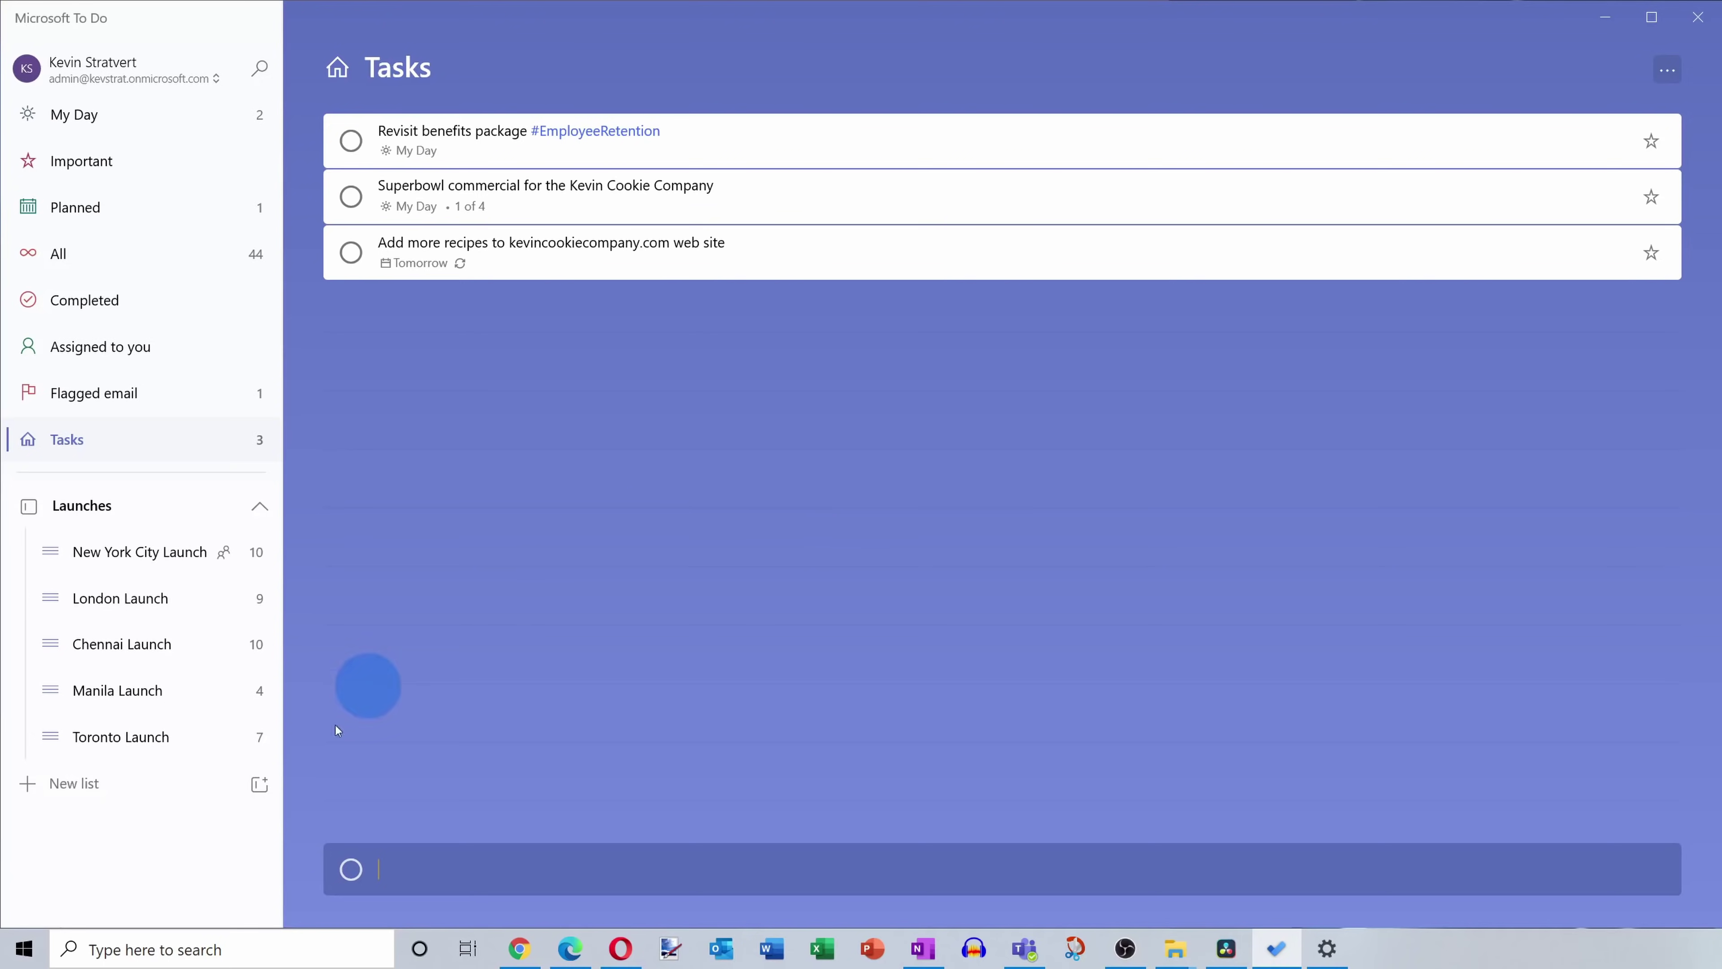
left_click(183, 949)
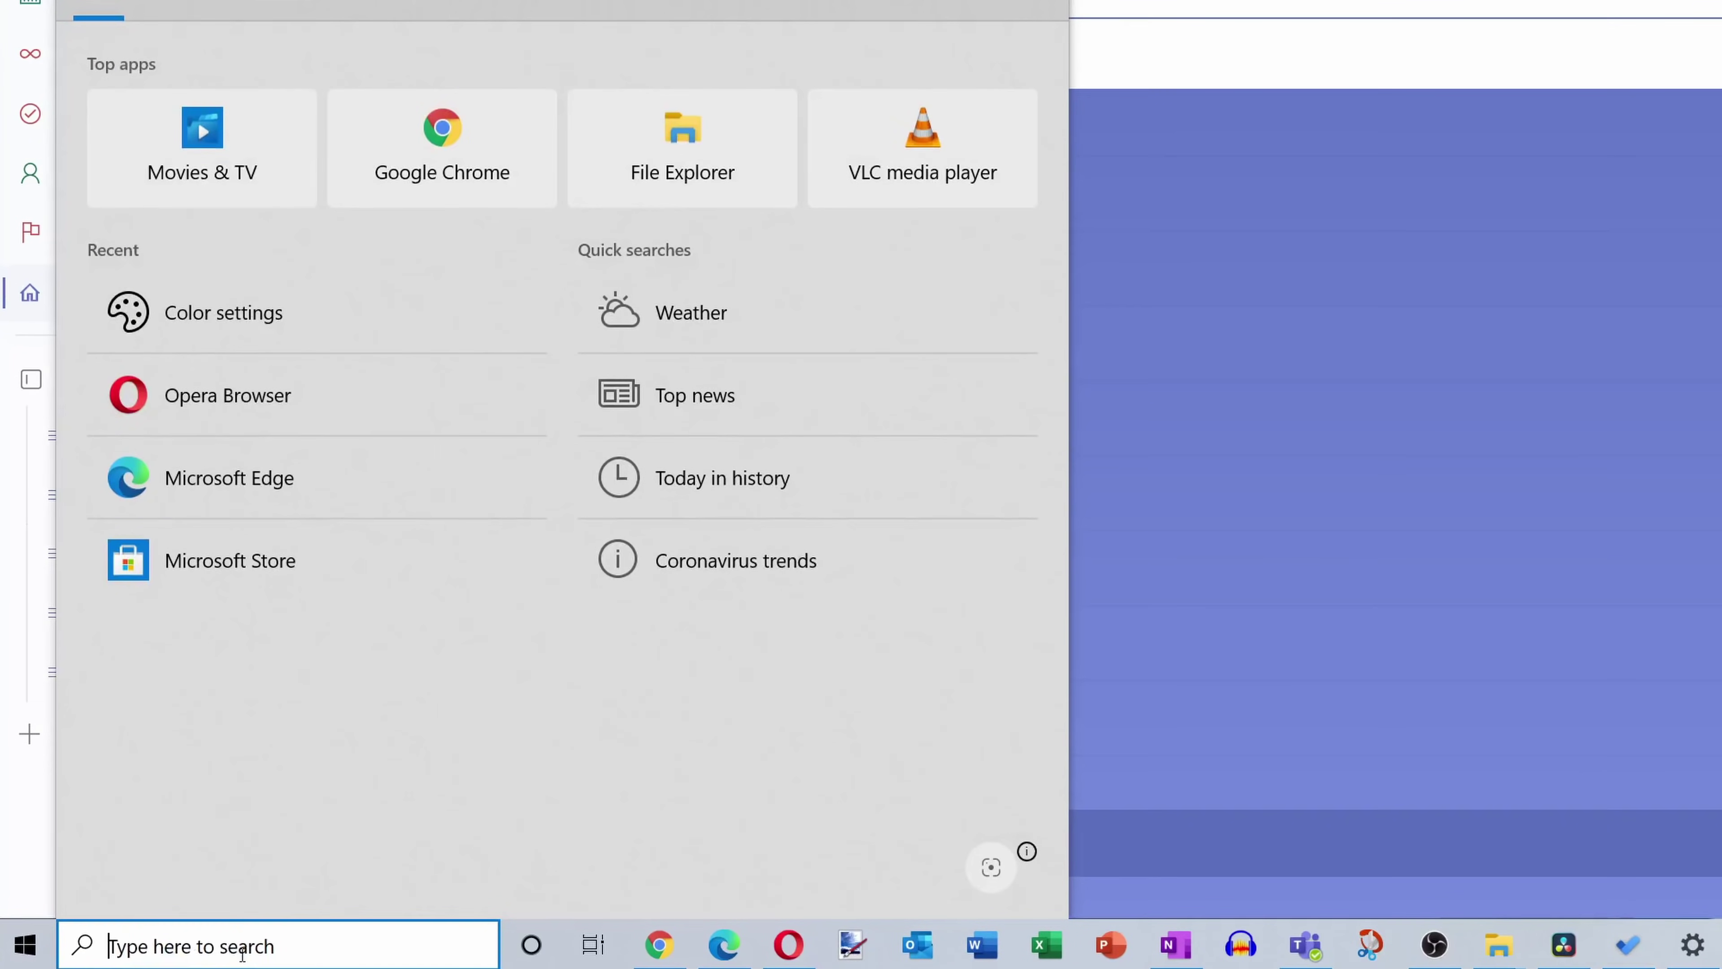
- Set Windows' colour mode to Dark in Color settings, then return to To Do's Flagged email list
type("color settings")
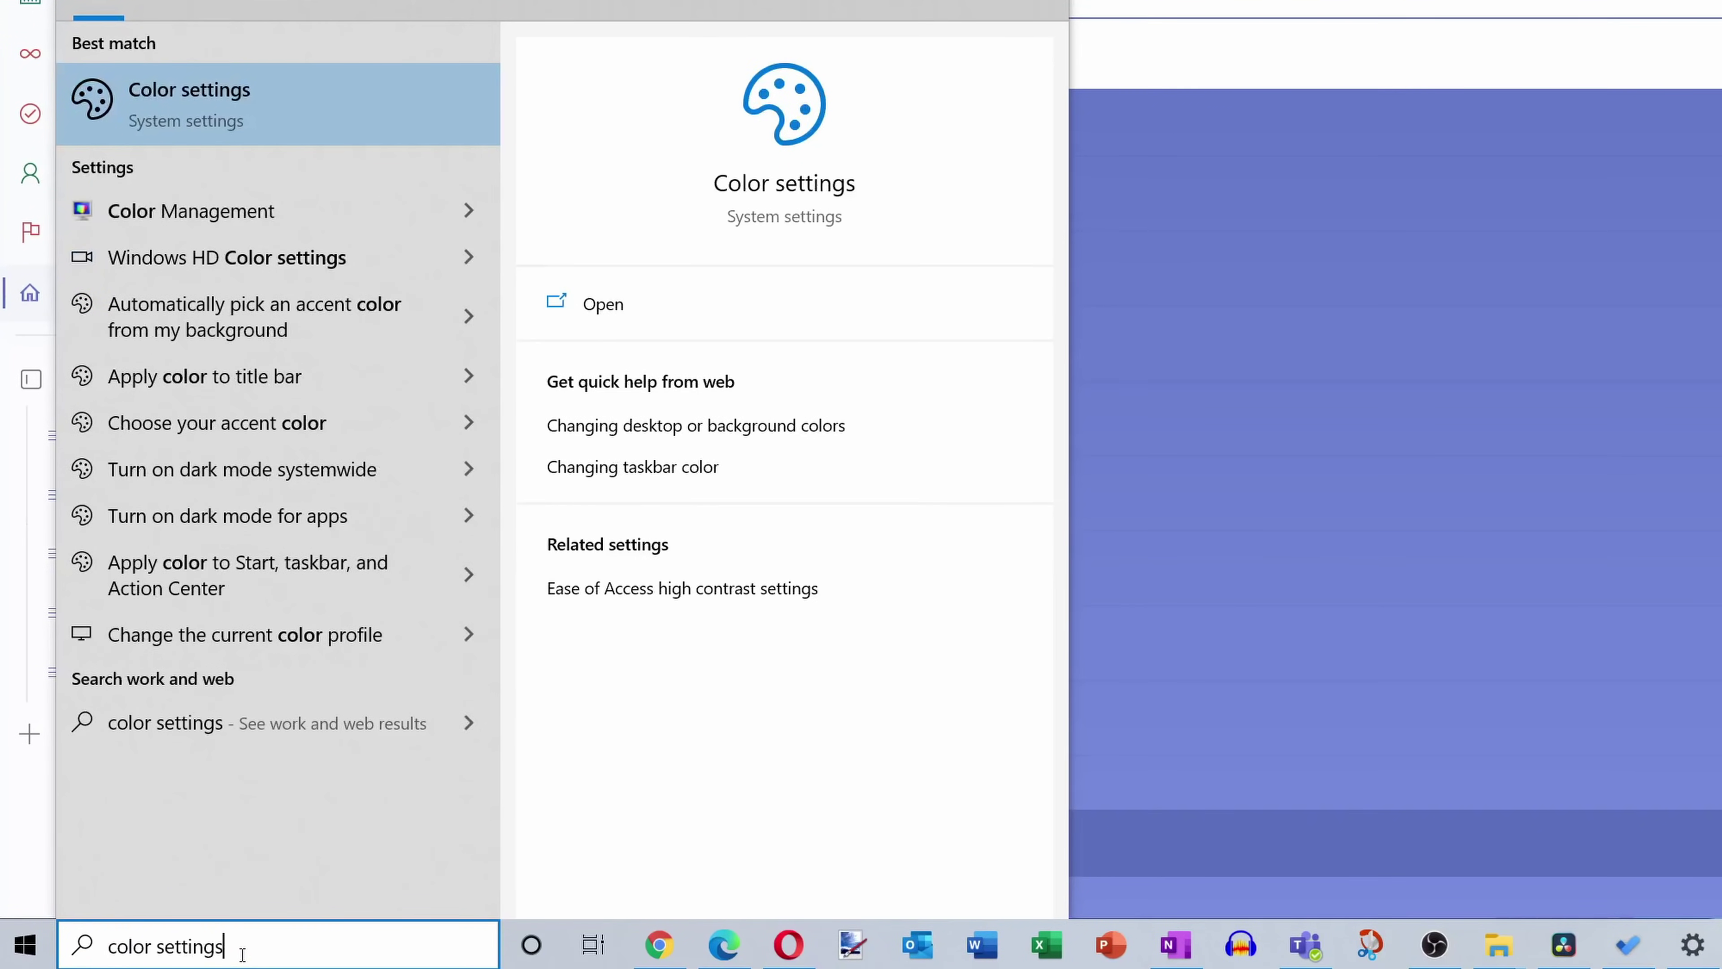
left_click(292, 101)
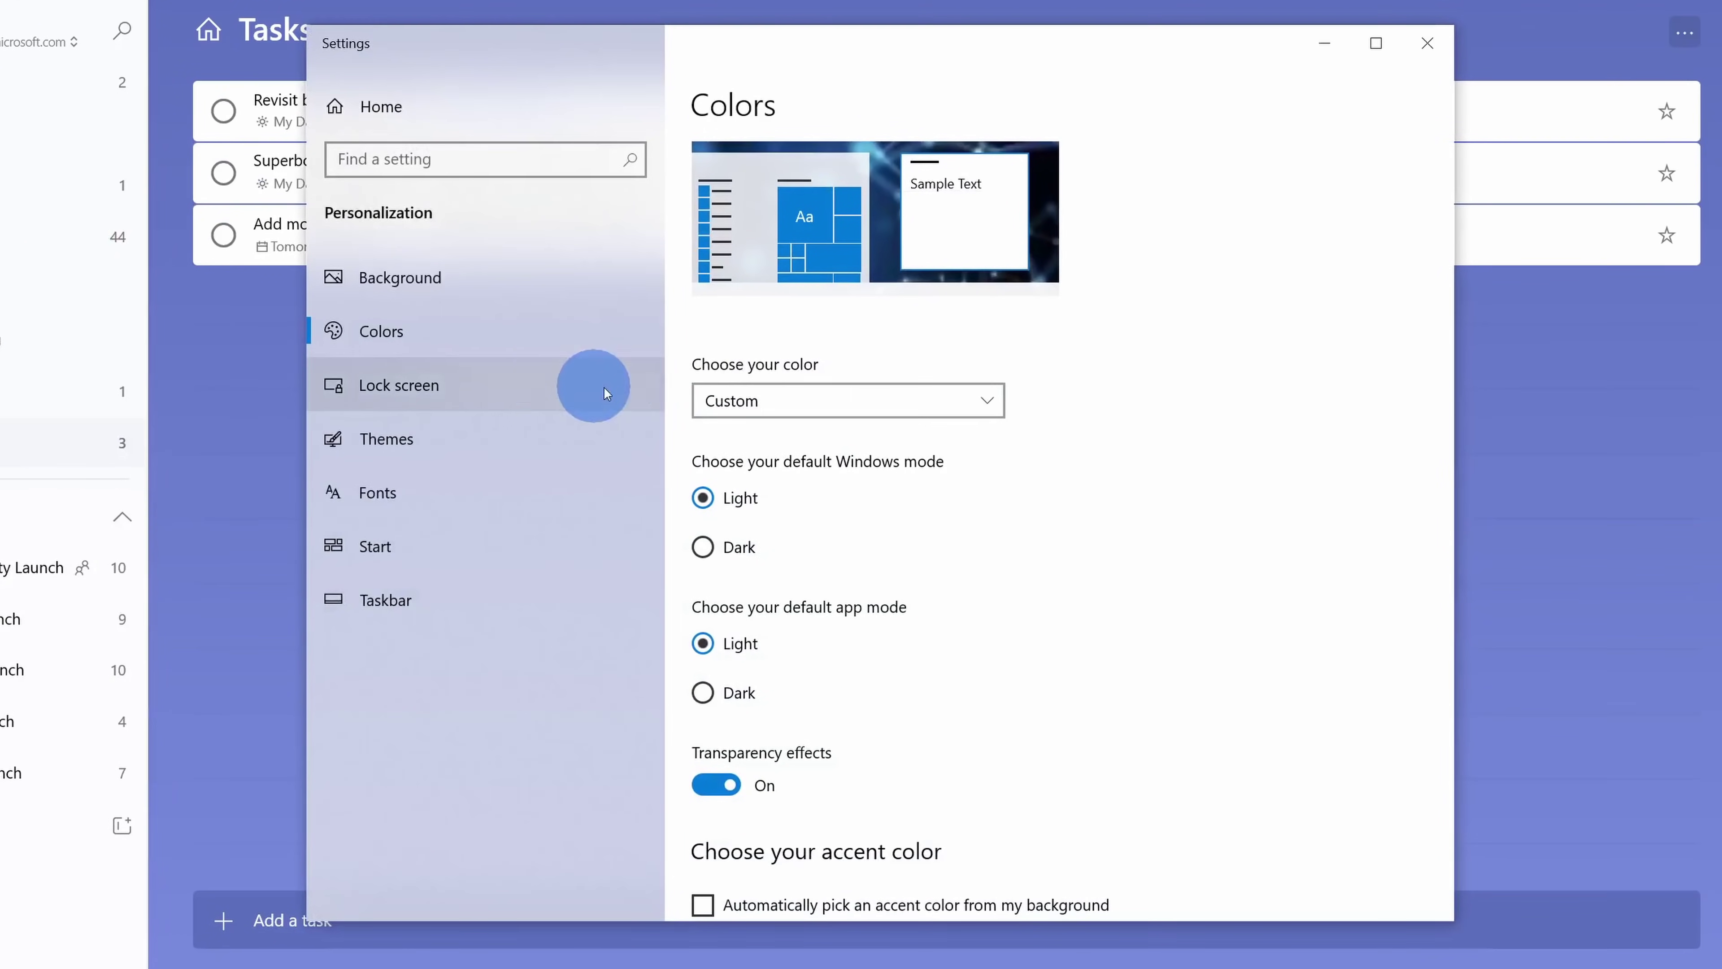
left_click(871, 401)
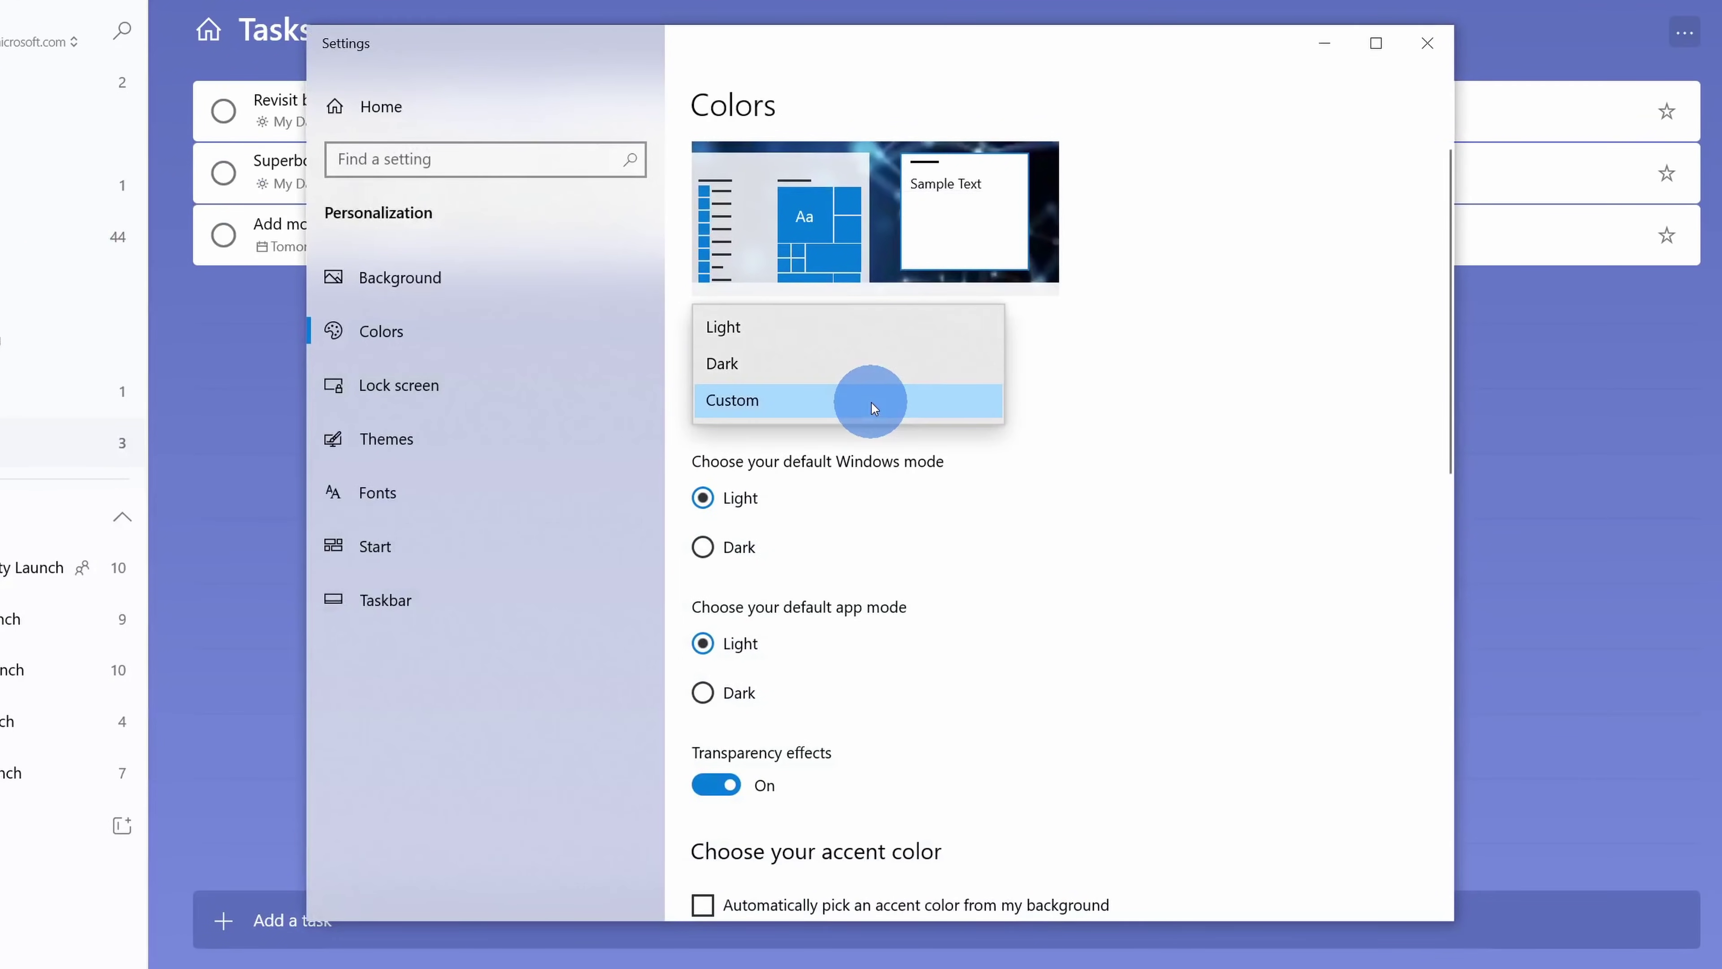
left_click(872, 366)
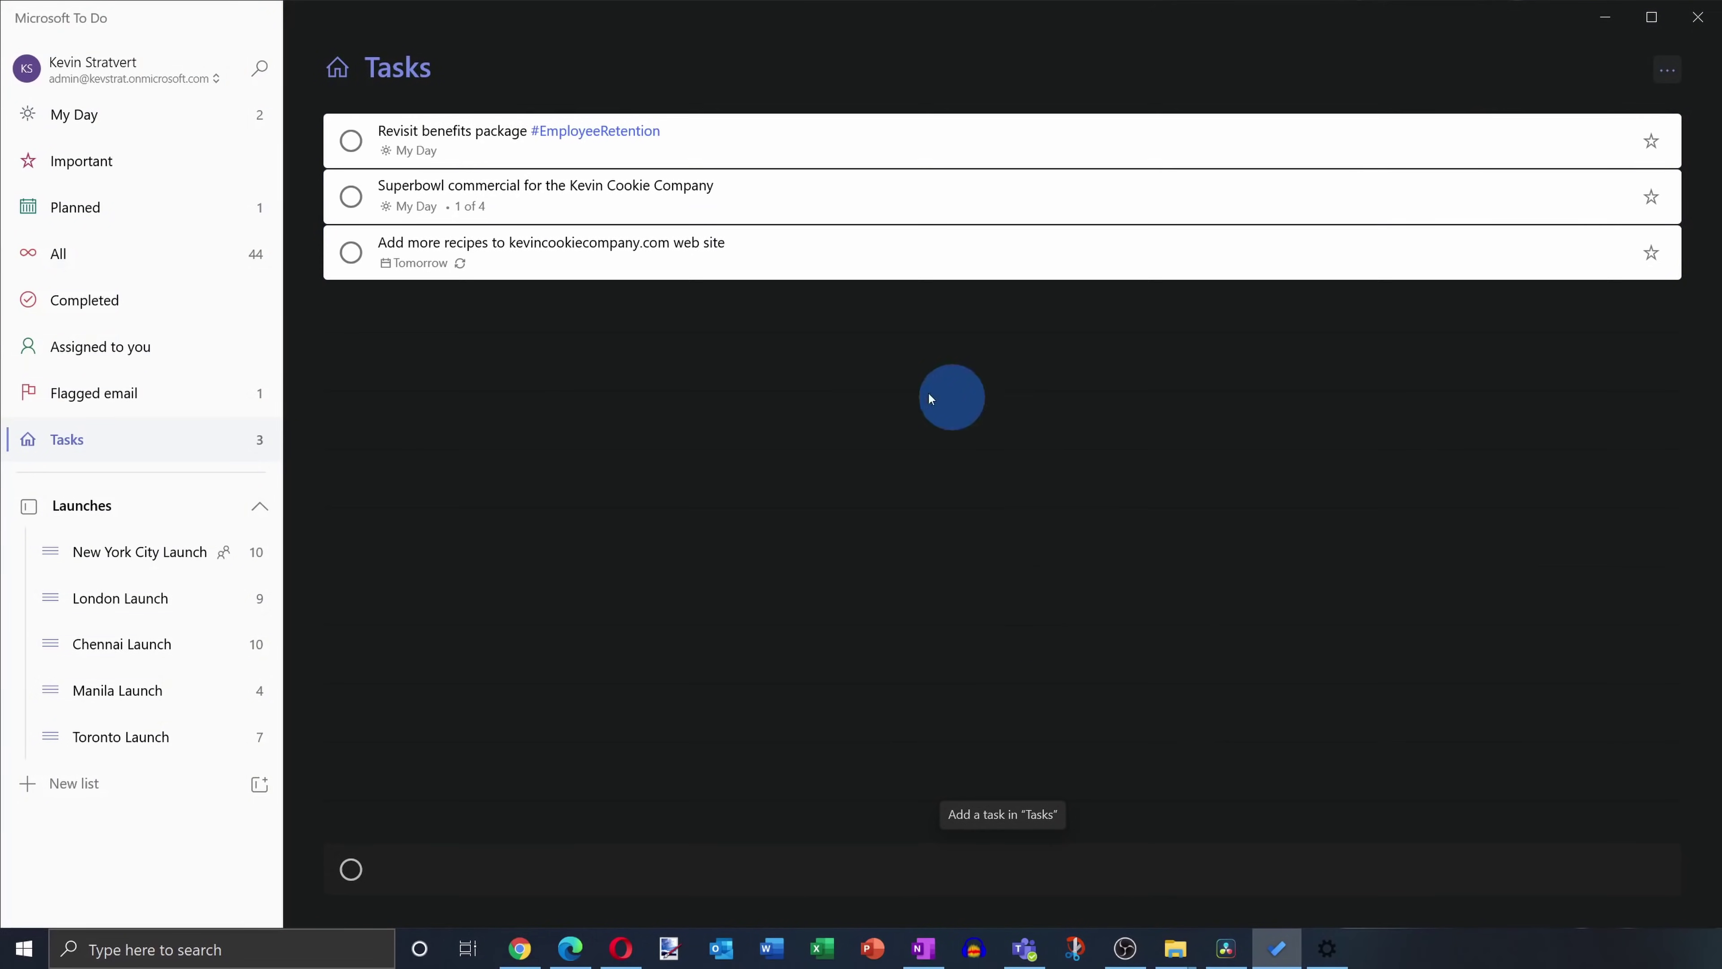
left_click(106, 389)
- Apply the beach sunset photo theme to My Day, then bring up the Important list's theme options
left_click(109, 434)
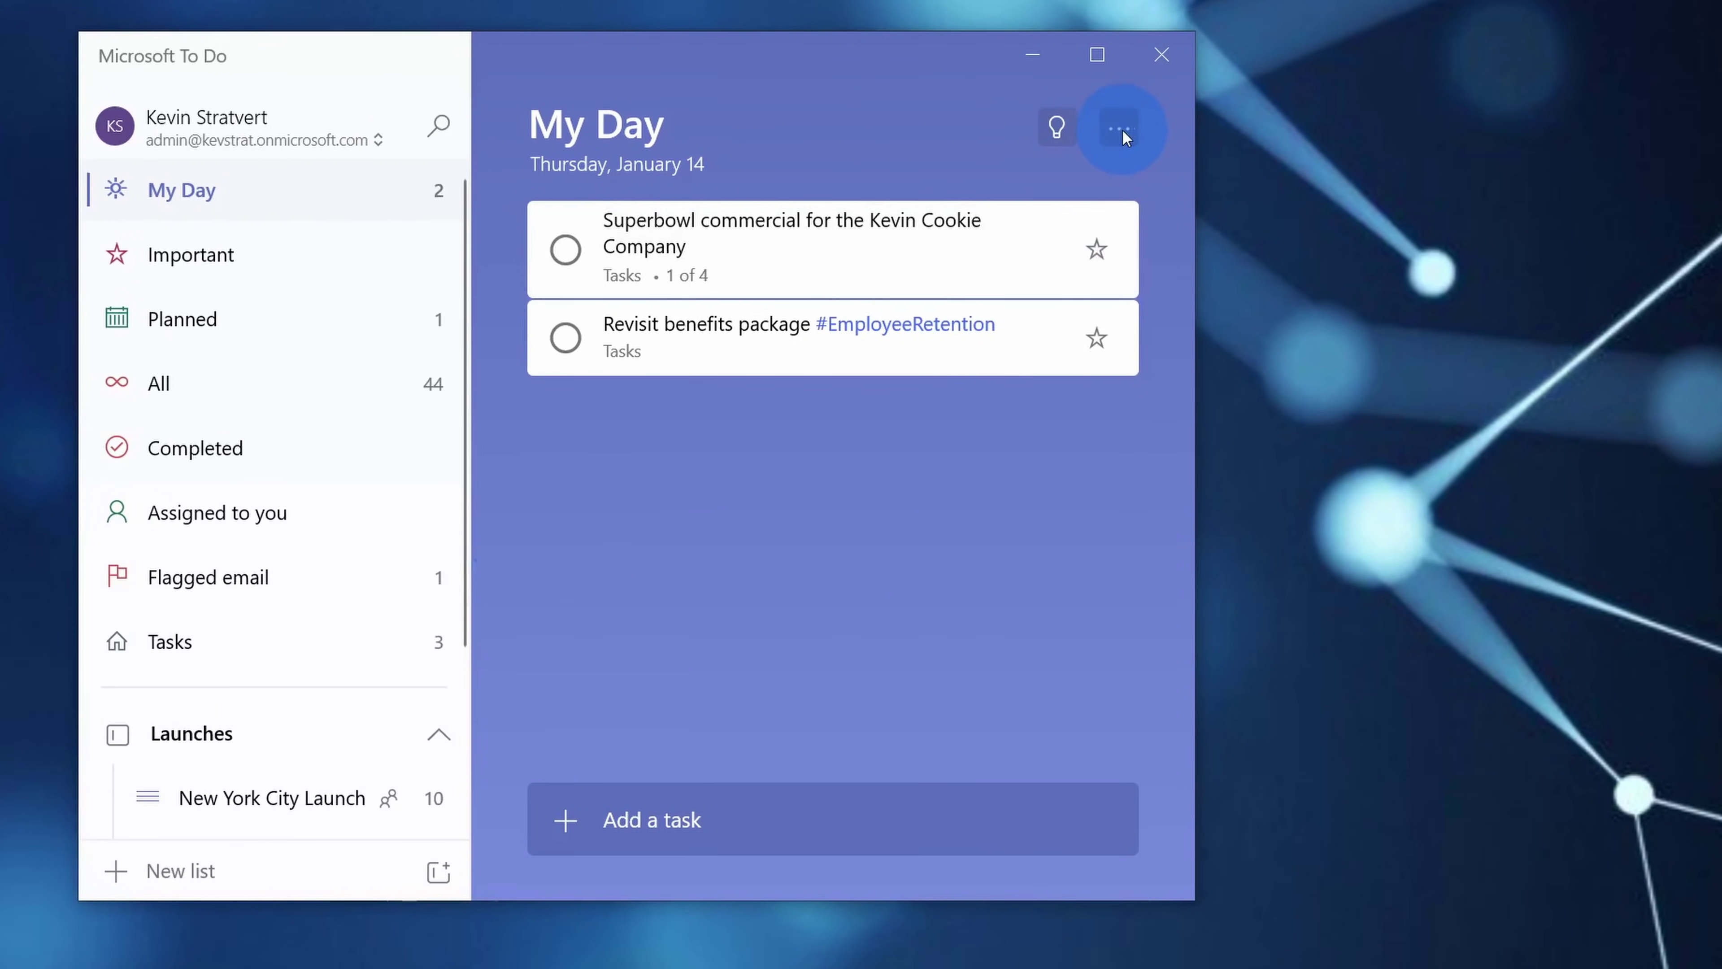
left_click(1119, 129)
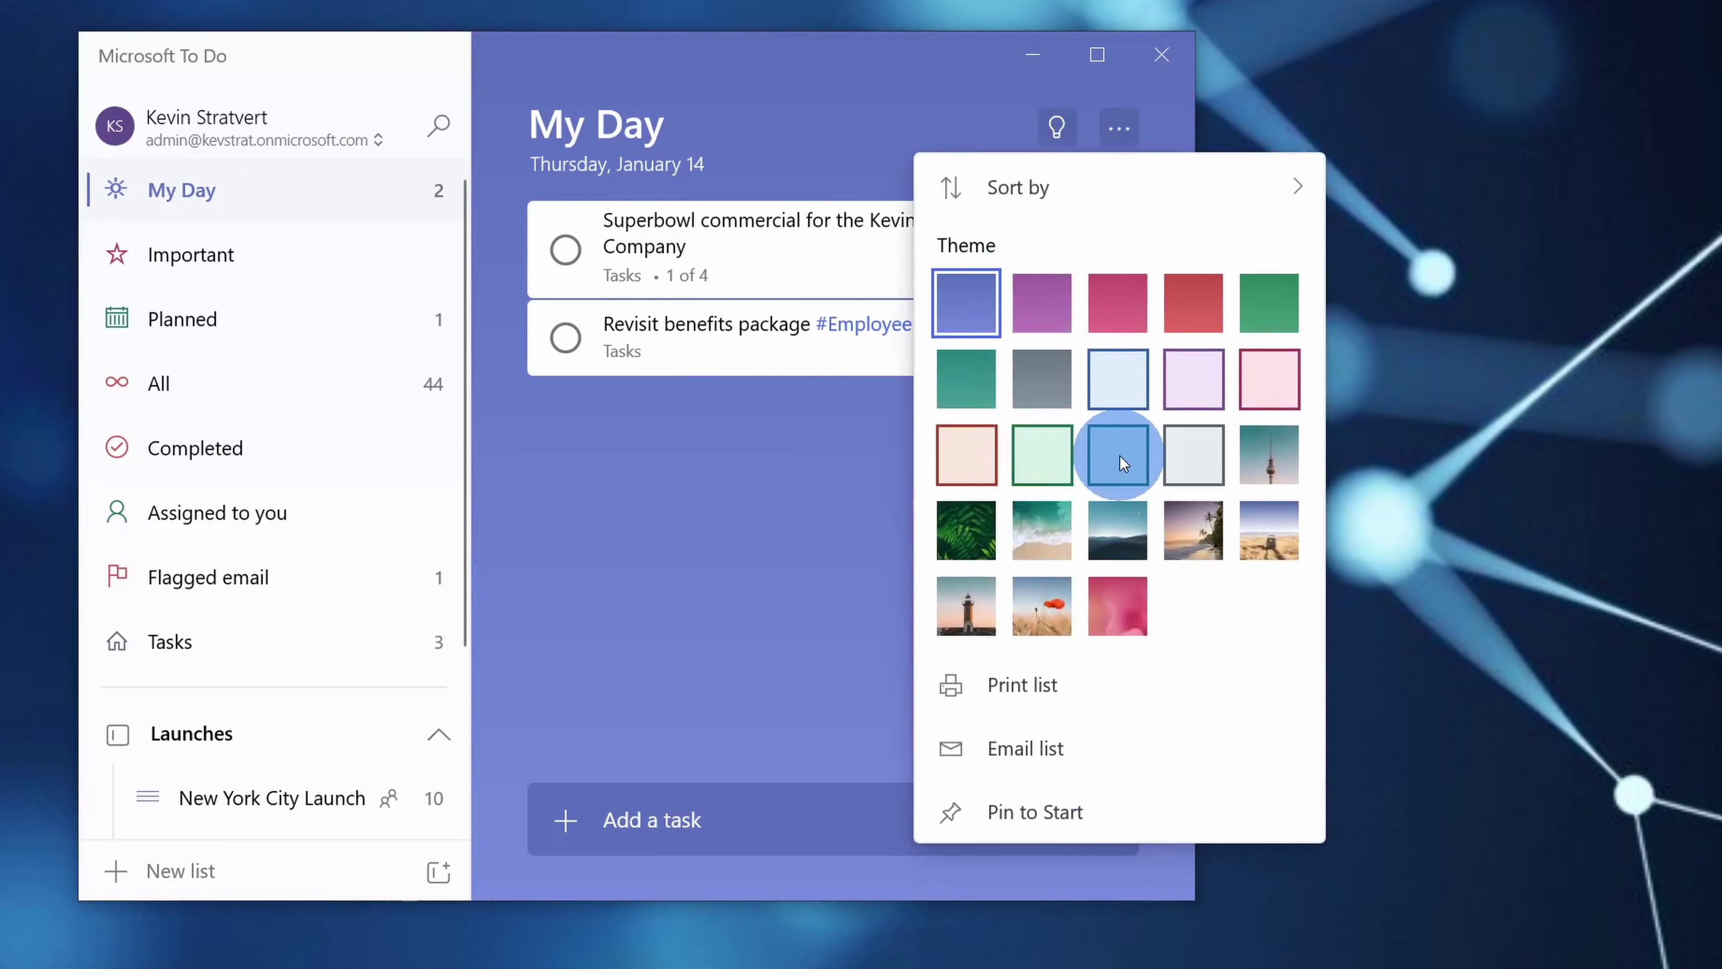
left_click(1196, 541)
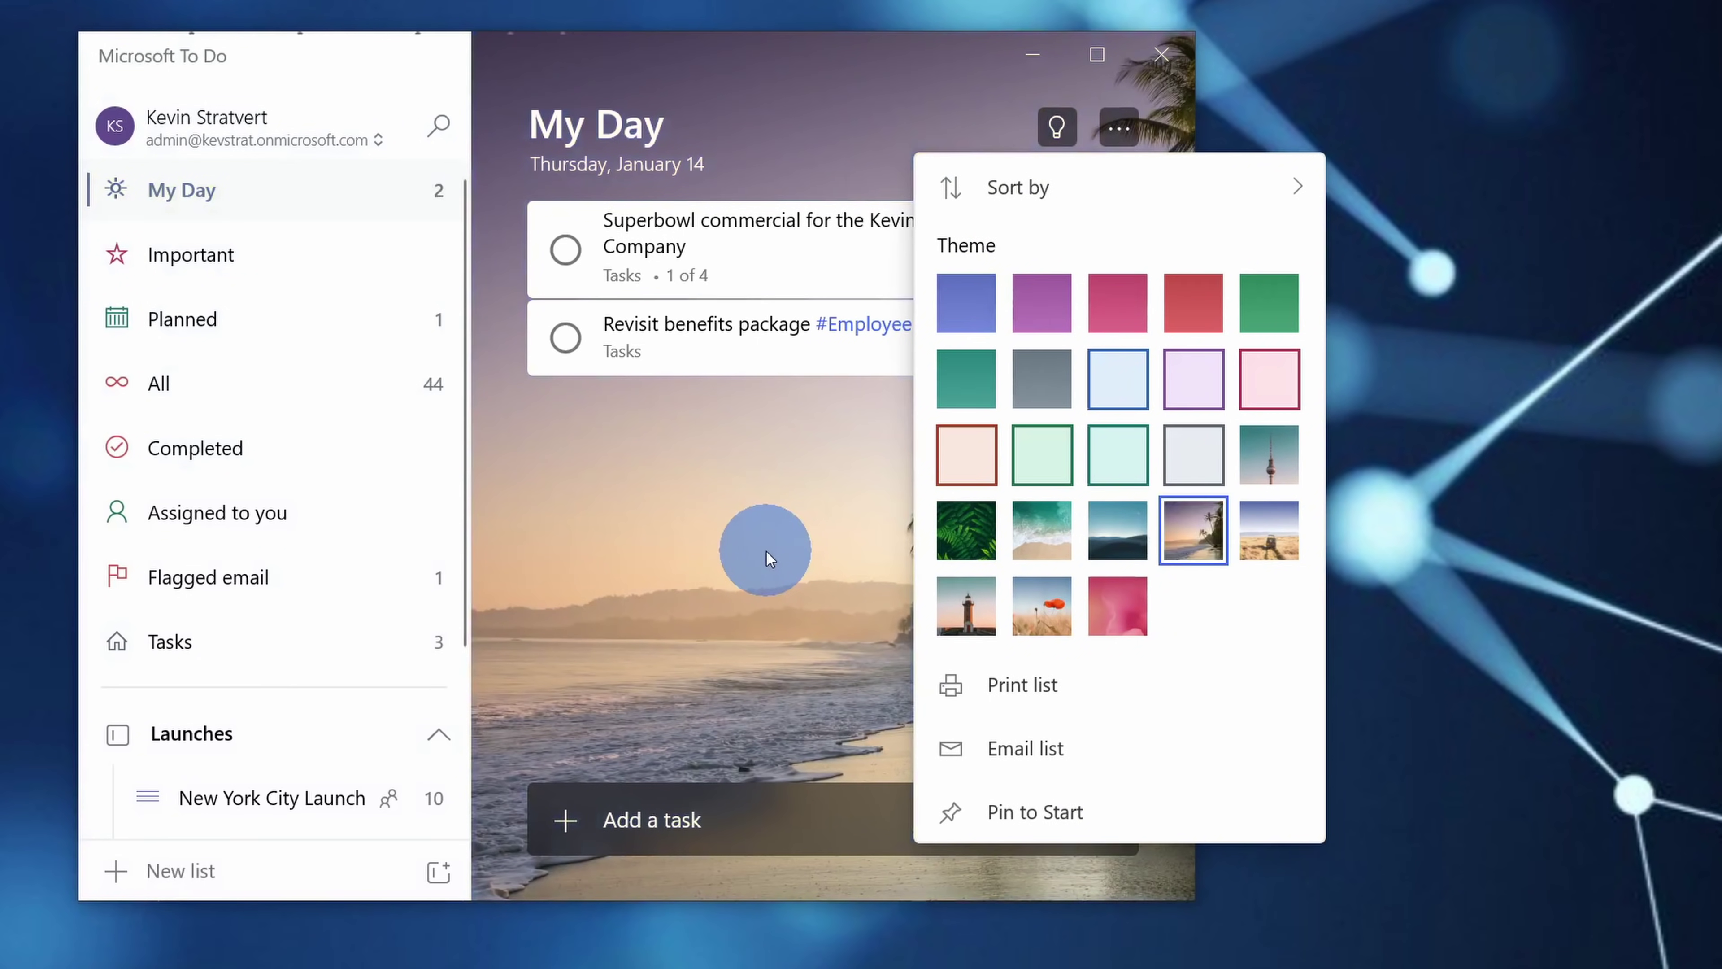
left_click(767, 552)
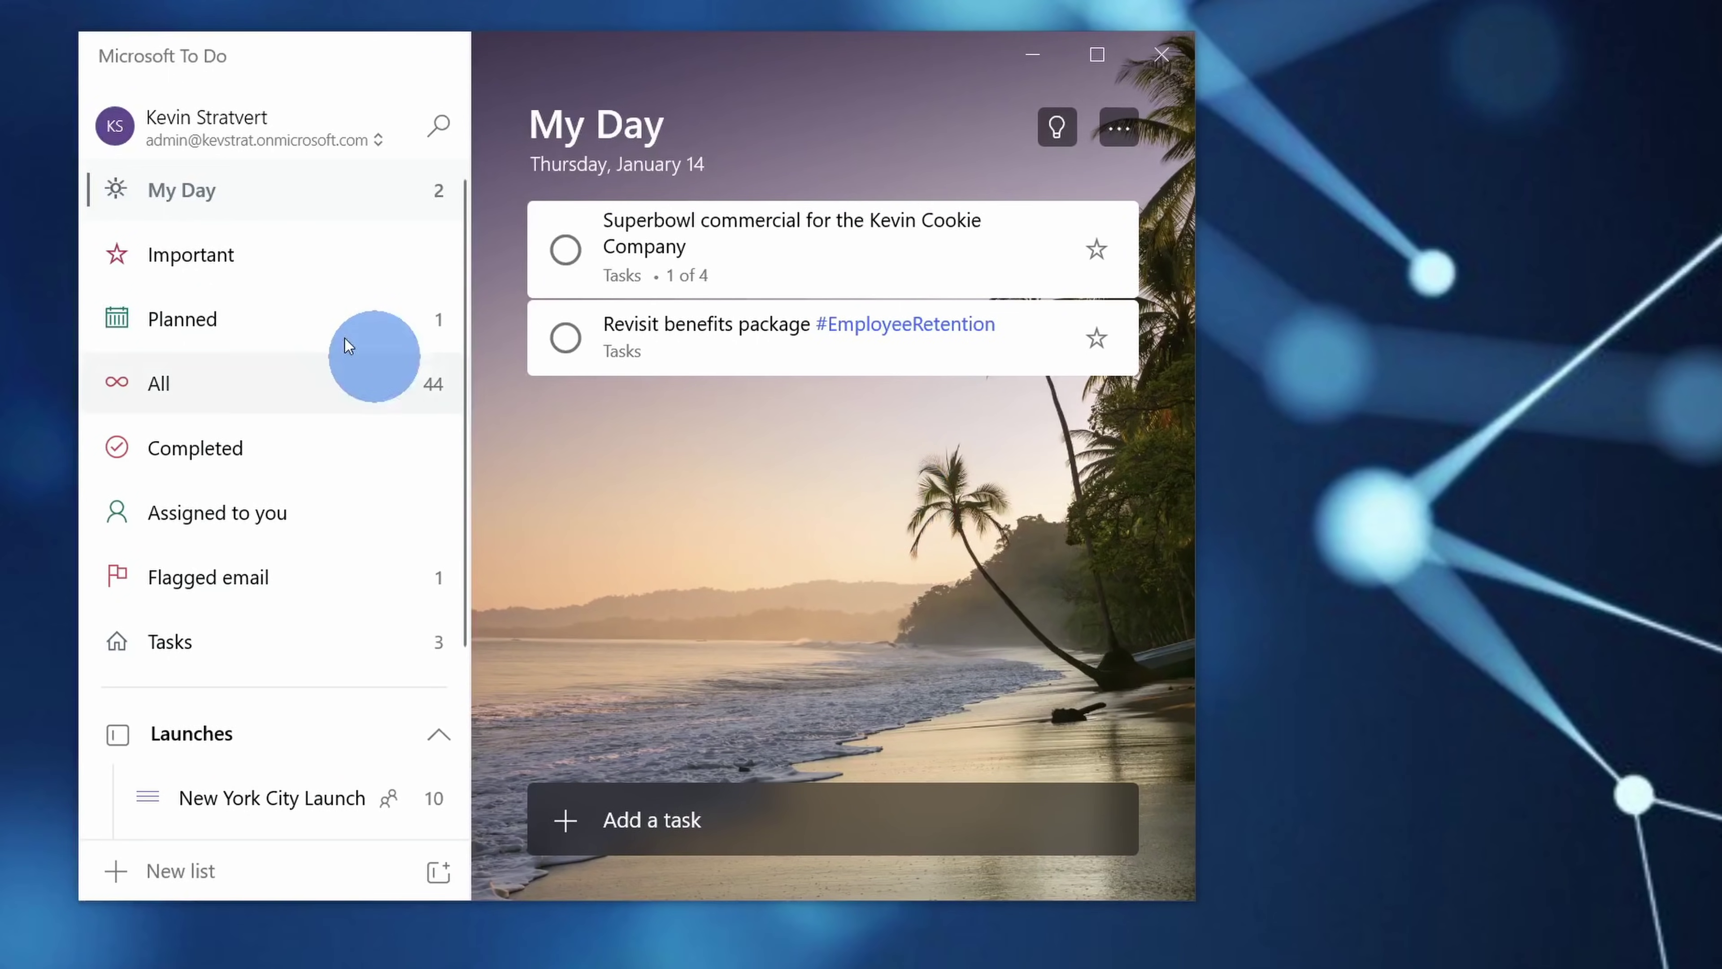
left_click(337, 275)
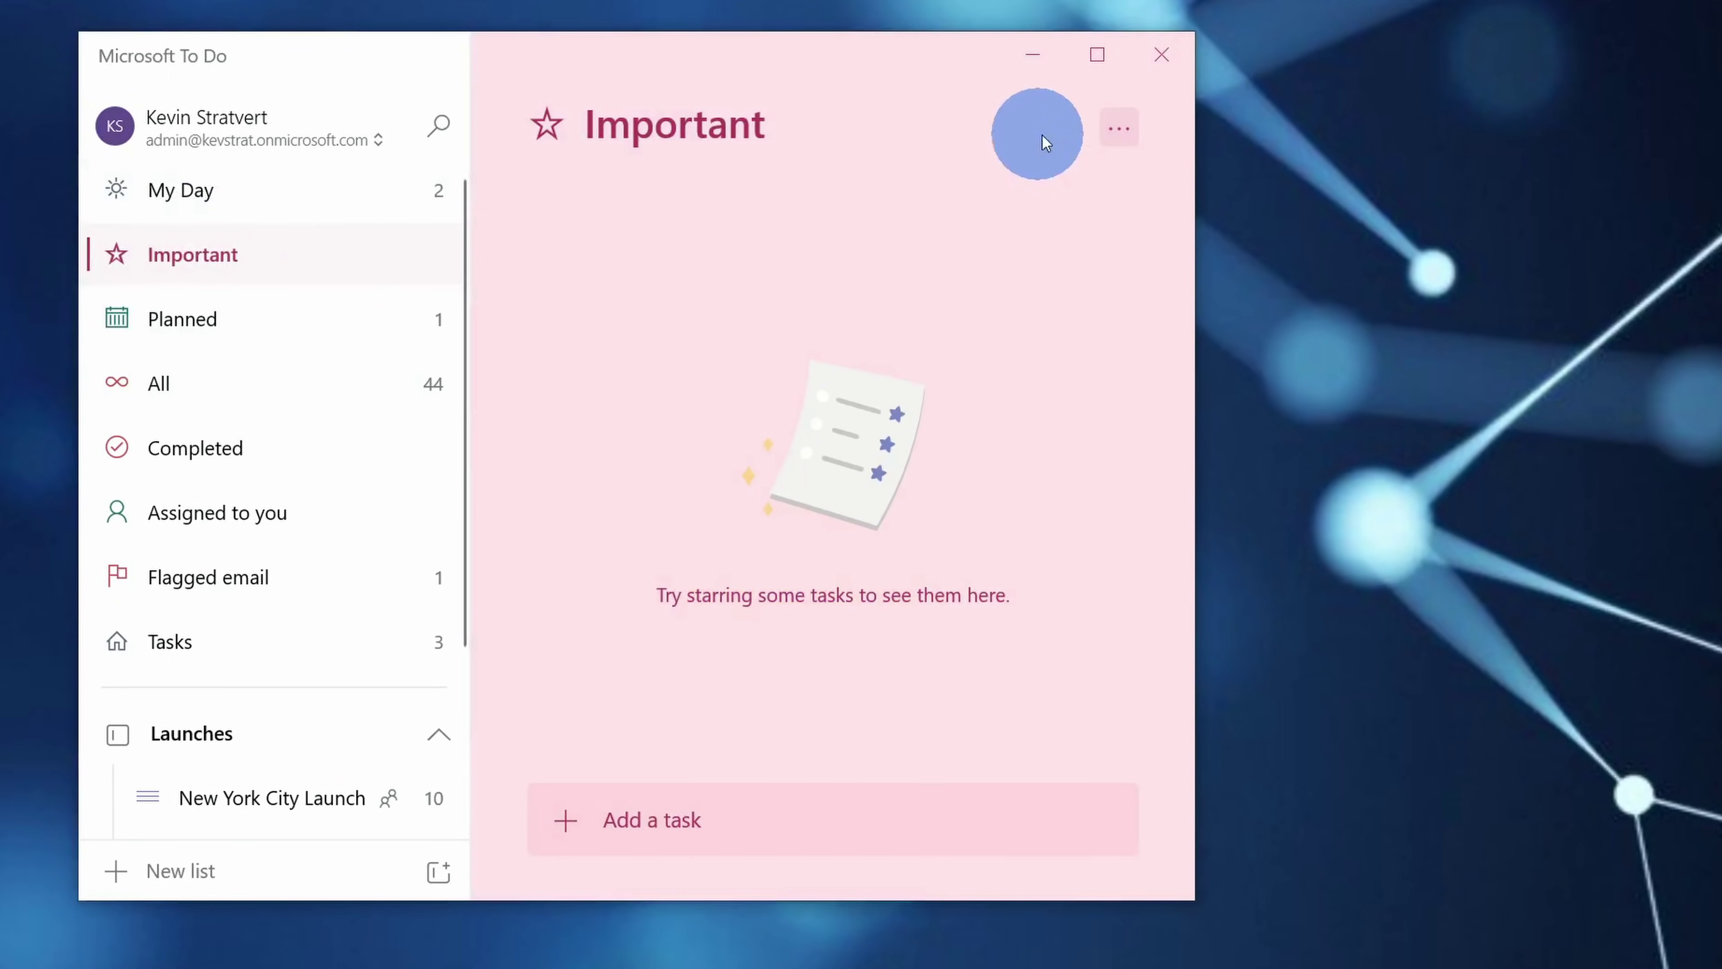
left_click(1121, 128)
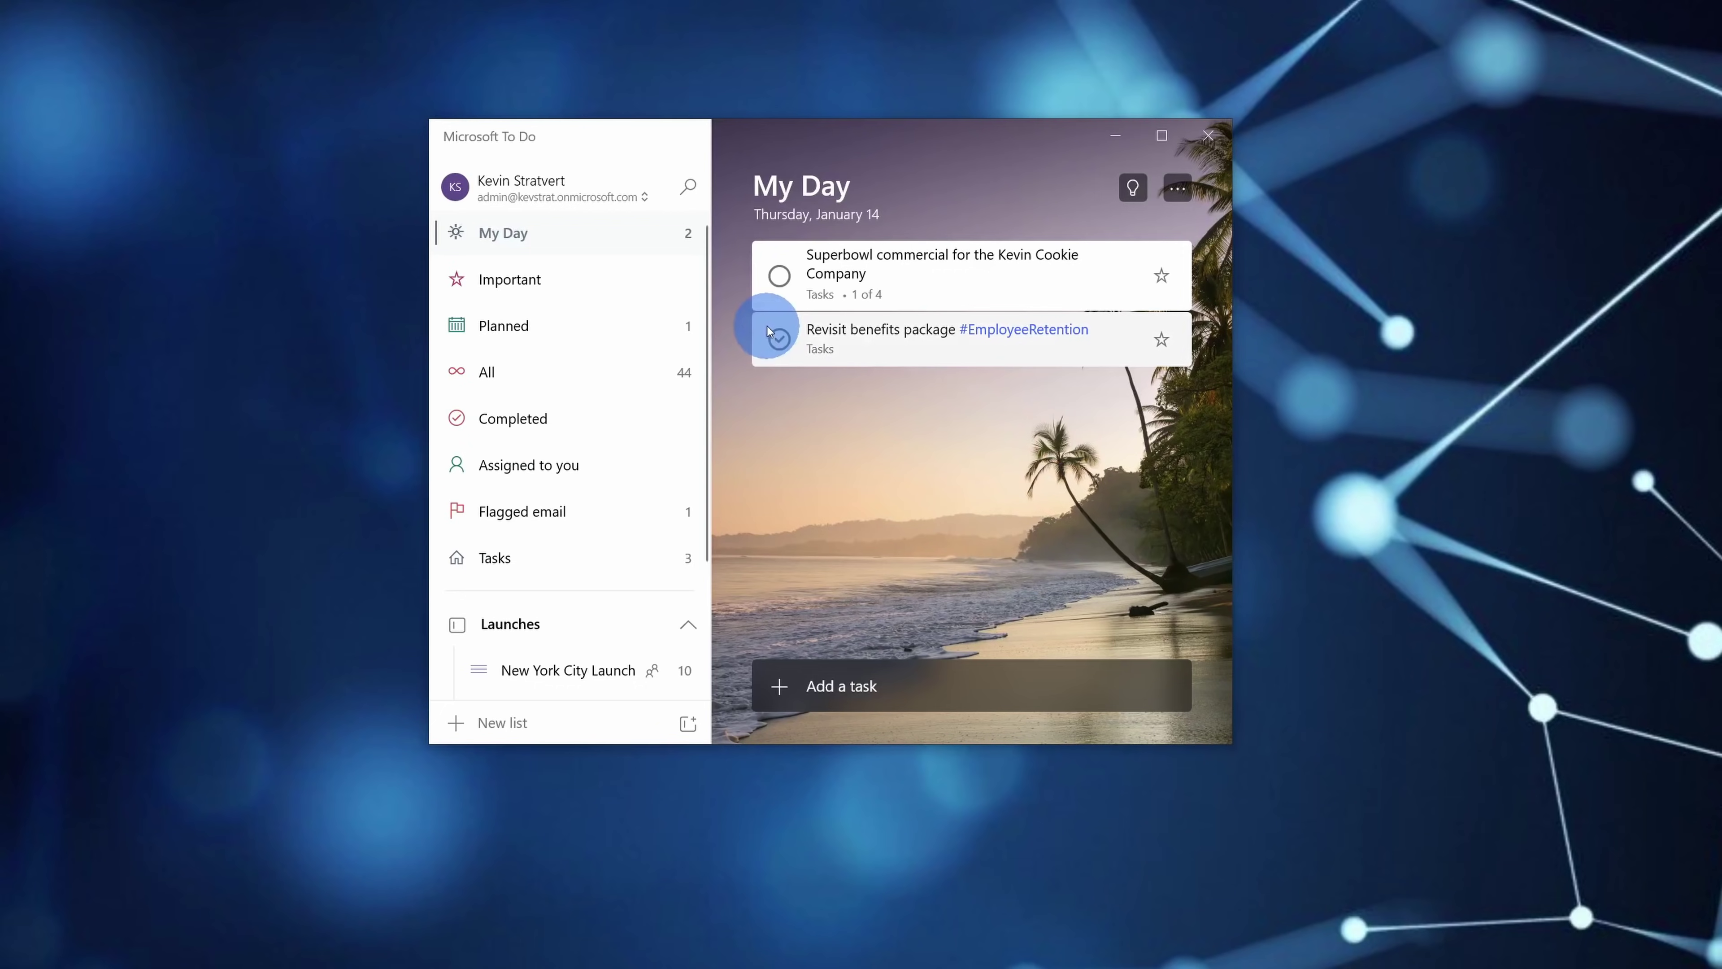
- Complete the Superbowl commercial task in My Day, leaving one open task
left_click(781, 277)
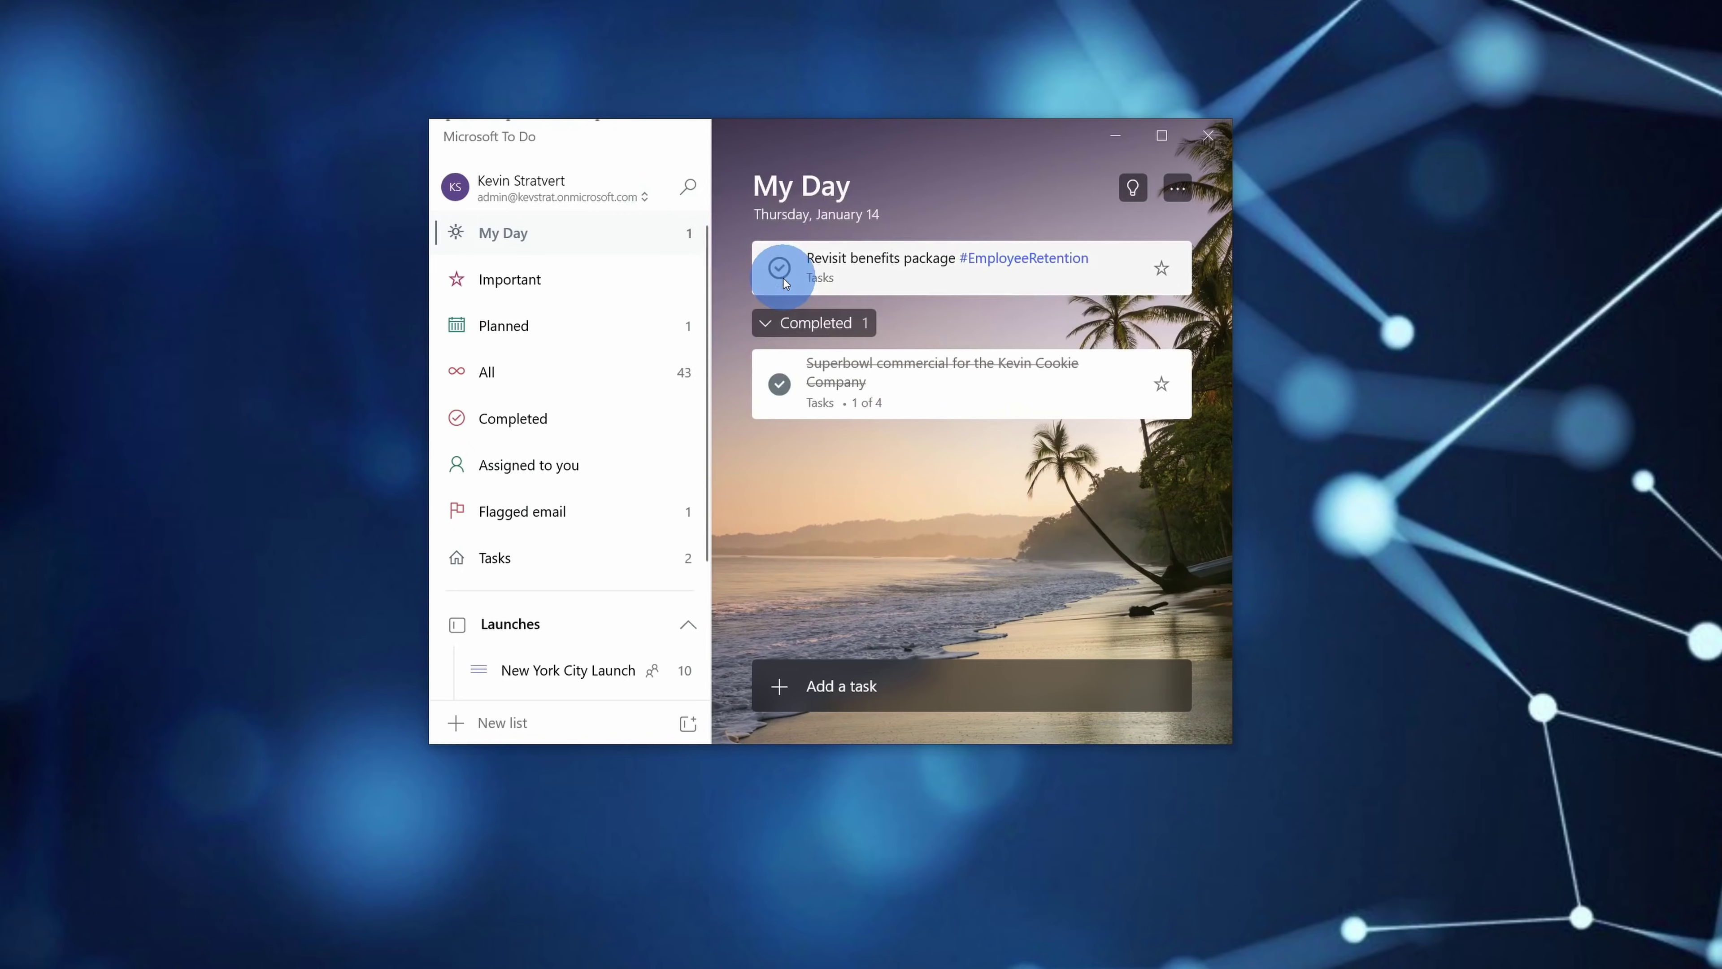